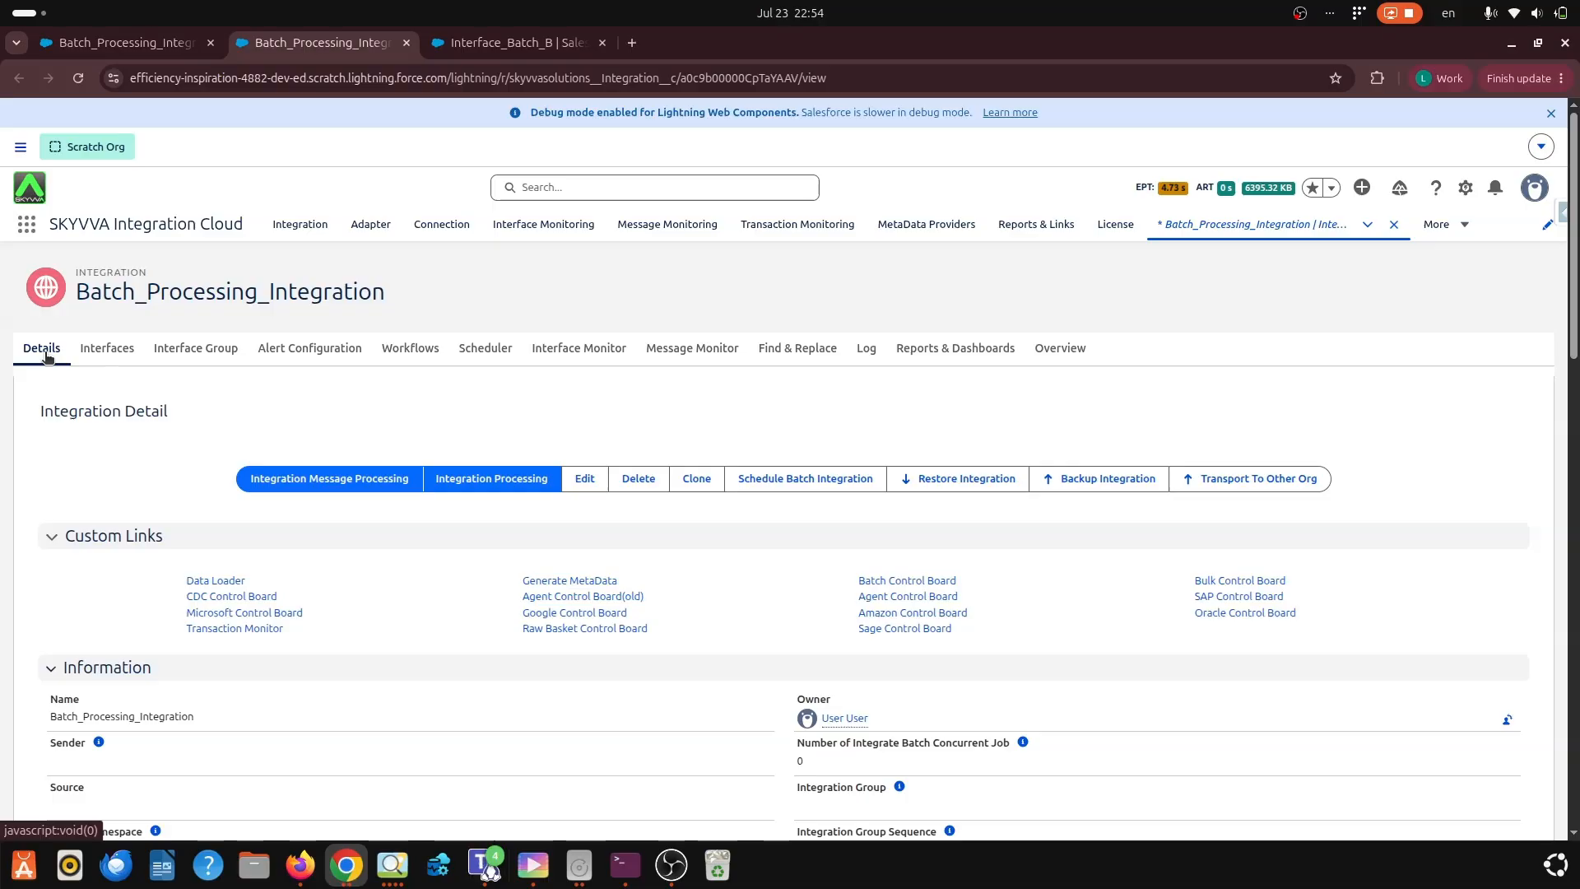
Step: Review the Batch Setting section of Batch_Processing_Integration's details, including the help for batch query limit and processing order
{"action": "scroll", "coordinate": [630, 613], "scroll_direction": "down", "scroll_amount": 3}
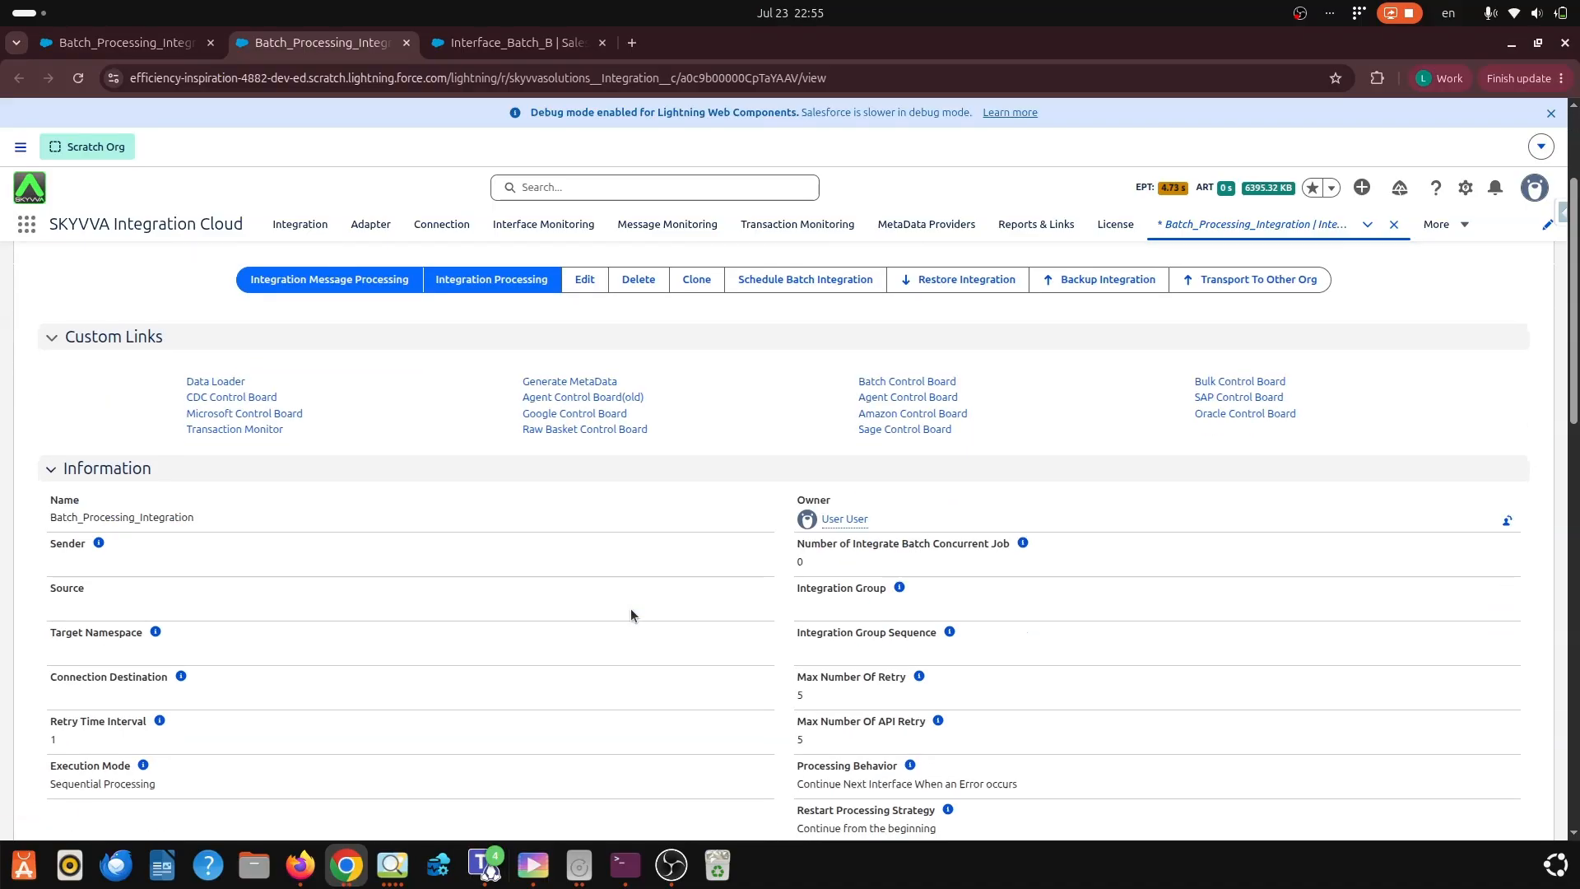
{"action": "scroll", "coordinate": [631, 613], "scroll_direction": "down", "scroll_amount": 6}
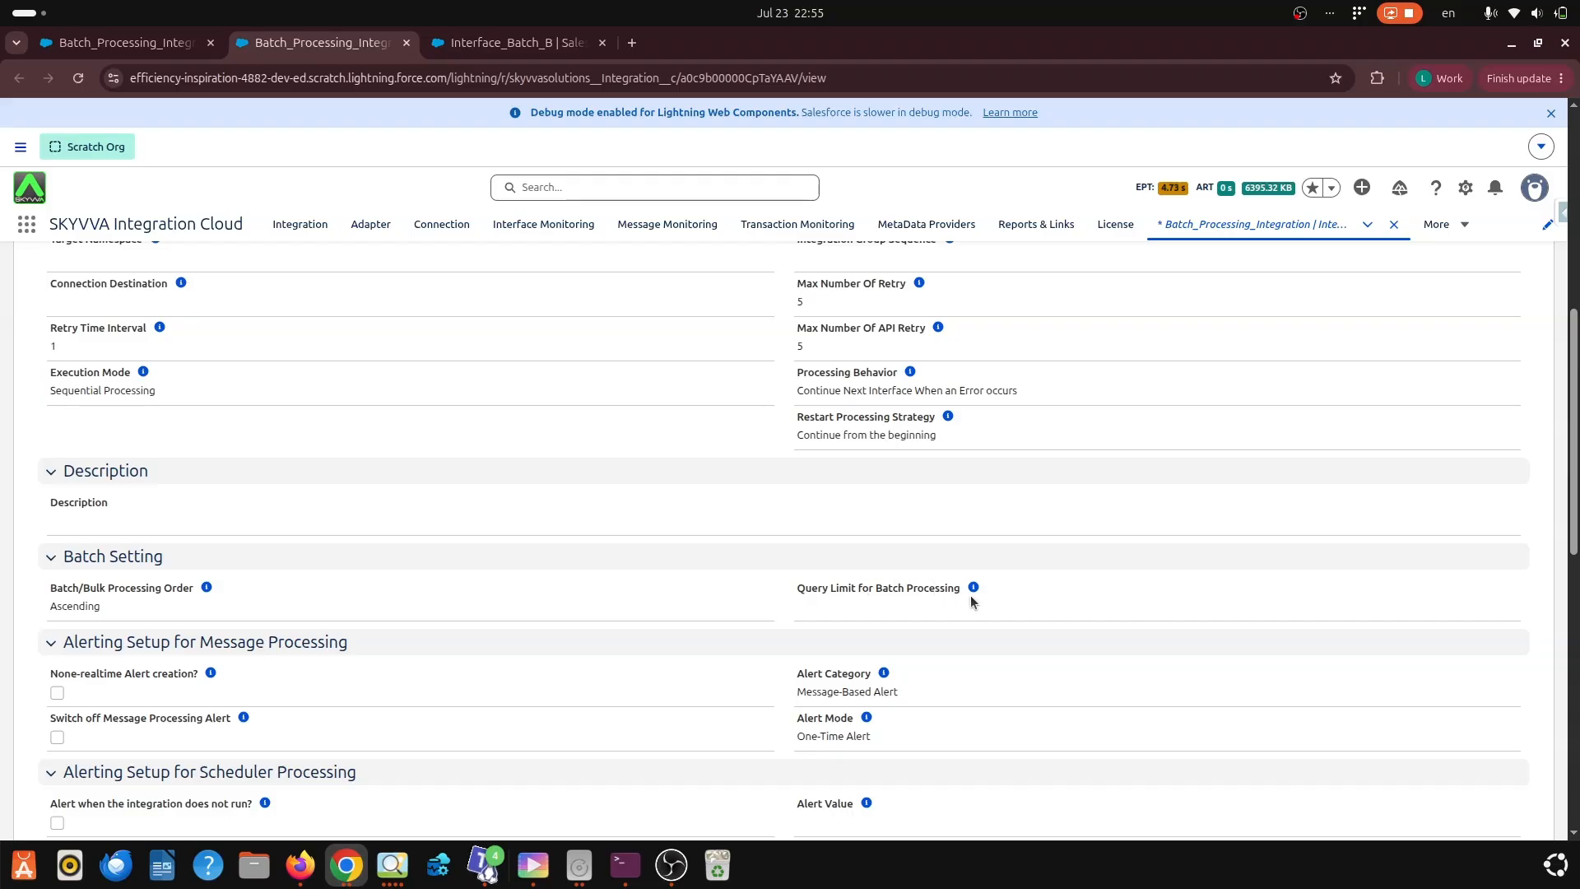
{"action": "mouse_move", "coordinate": [979, 590]}
{"action": "mouse_move", "coordinate": [209, 591]}
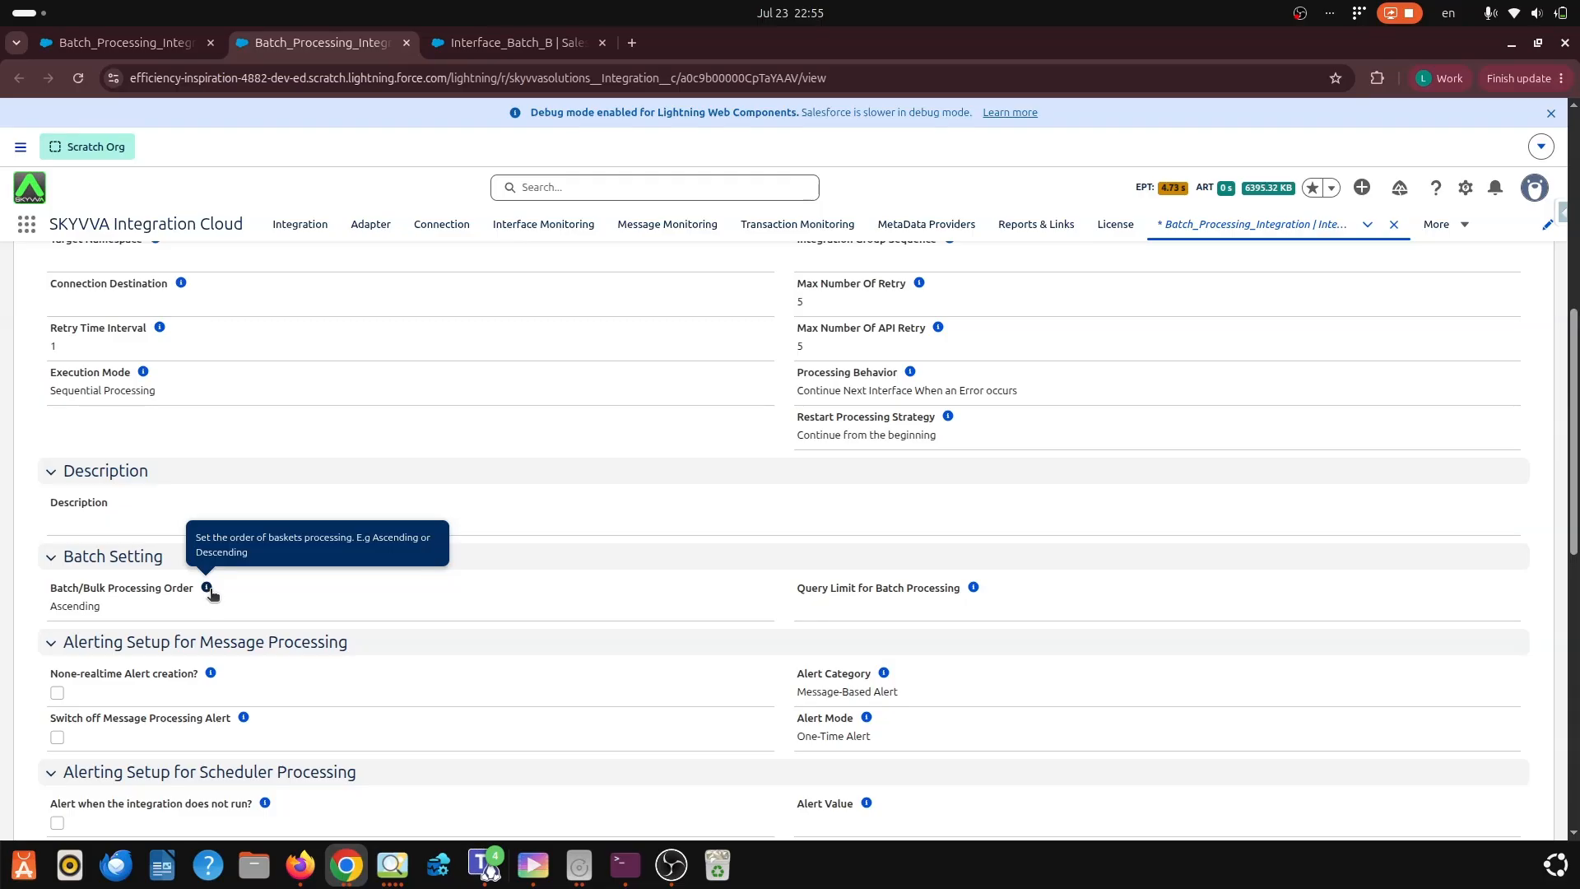
{"action": "scroll", "coordinate": [259, 402], "scroll_direction": "up", "scroll_amount": 3}
{"action": "scroll", "coordinate": [259, 401], "scroll_direction": "up", "scroll_amount": 5}
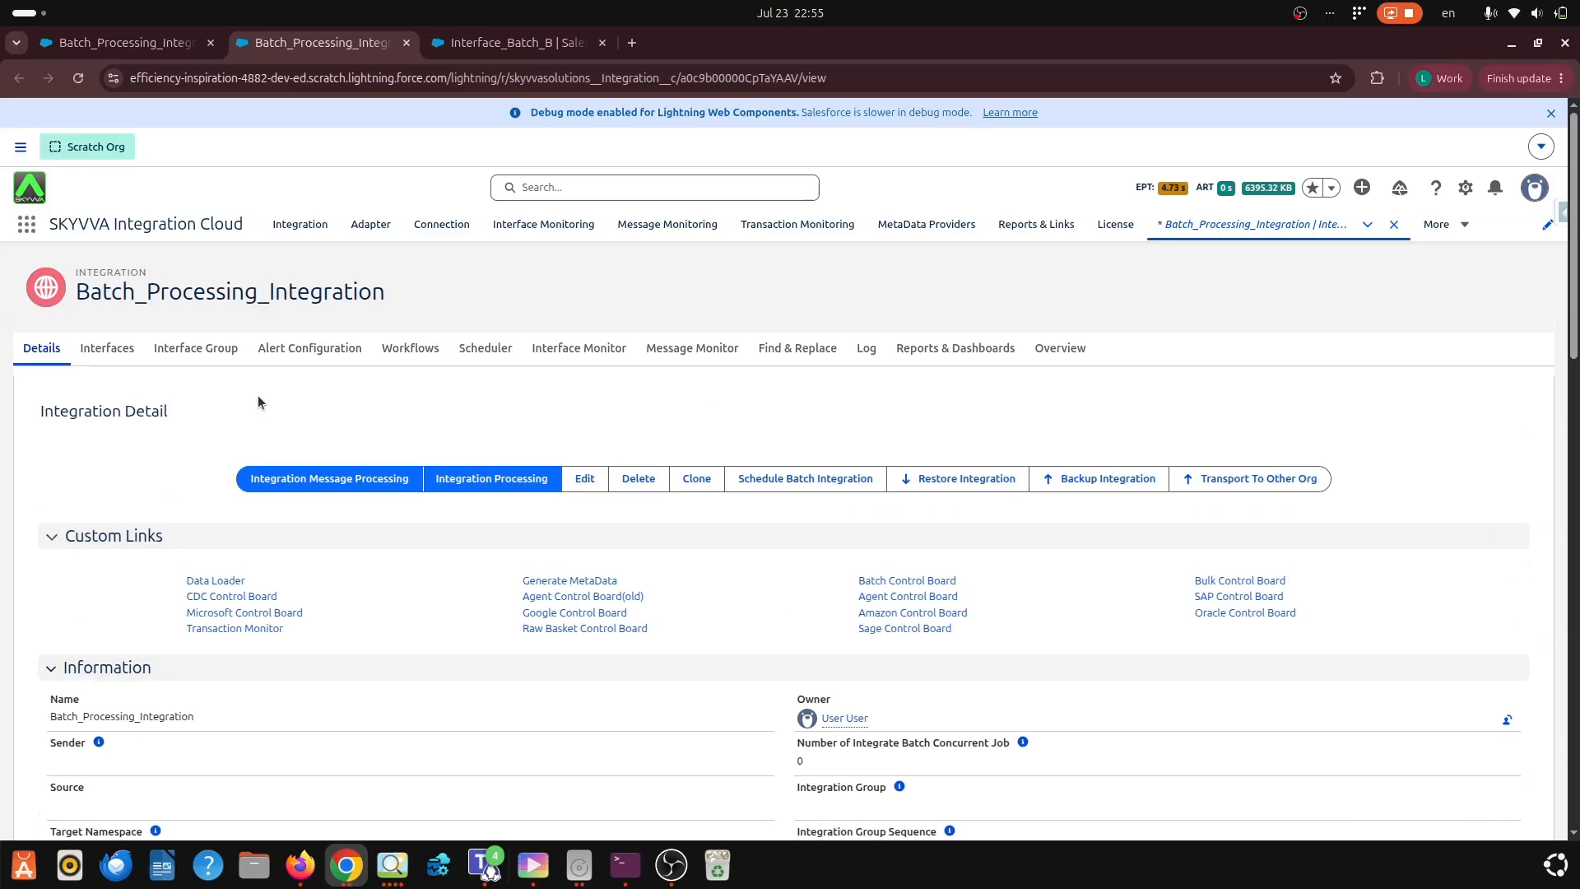
Step: Open the Skyvva_DefaultIG interface group and check its batch processing order and query limit settings
{"action": "left_click", "coordinate": [221, 352]}
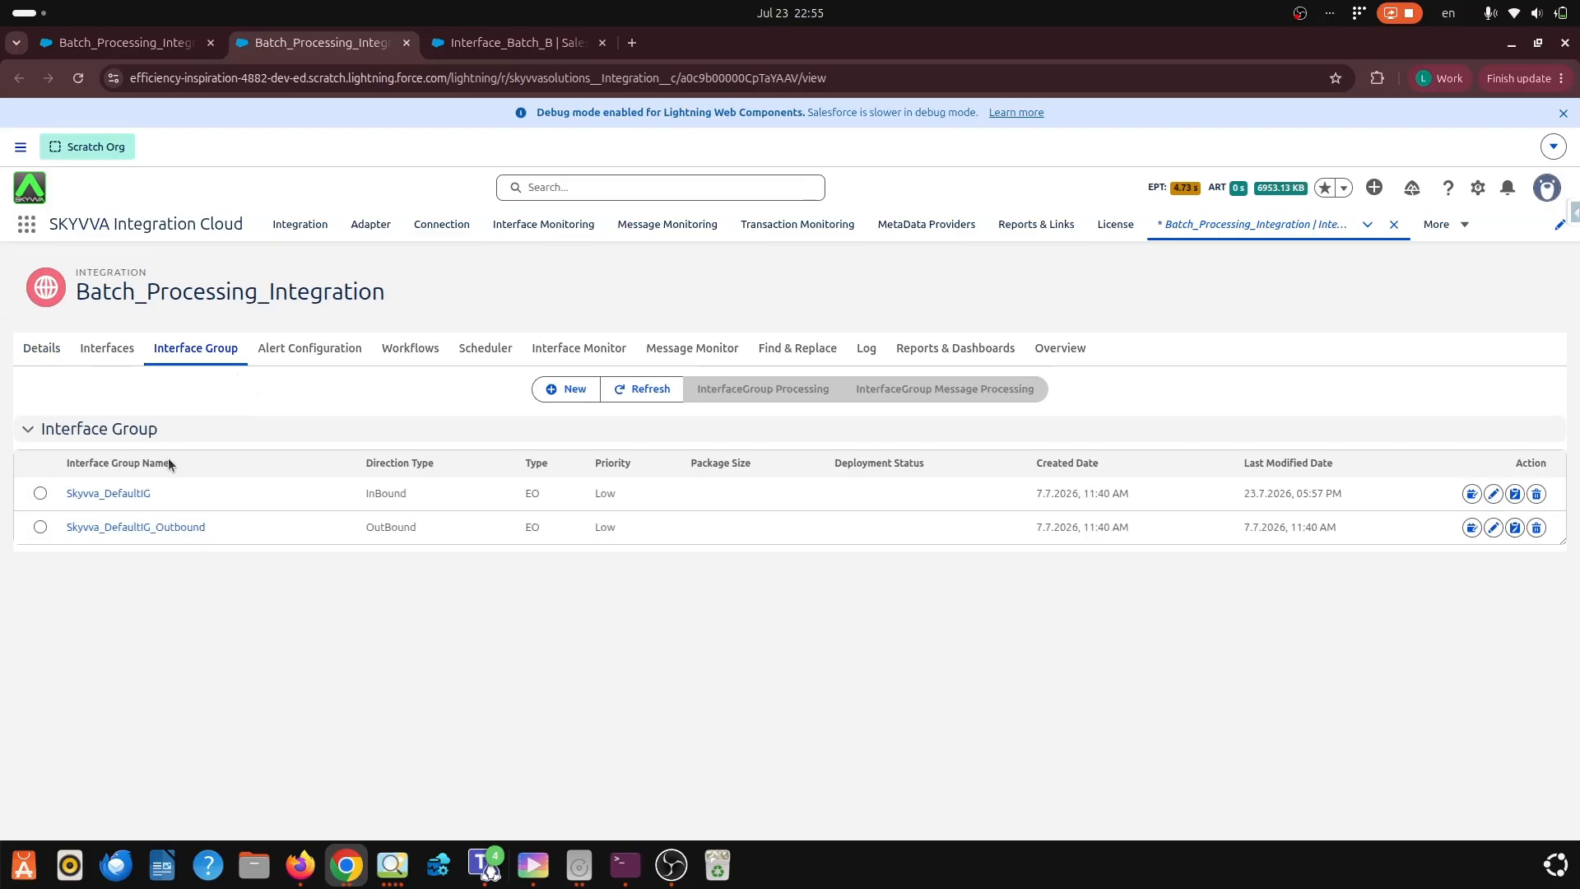
{"action": "left_click", "coordinate": [121, 493]}
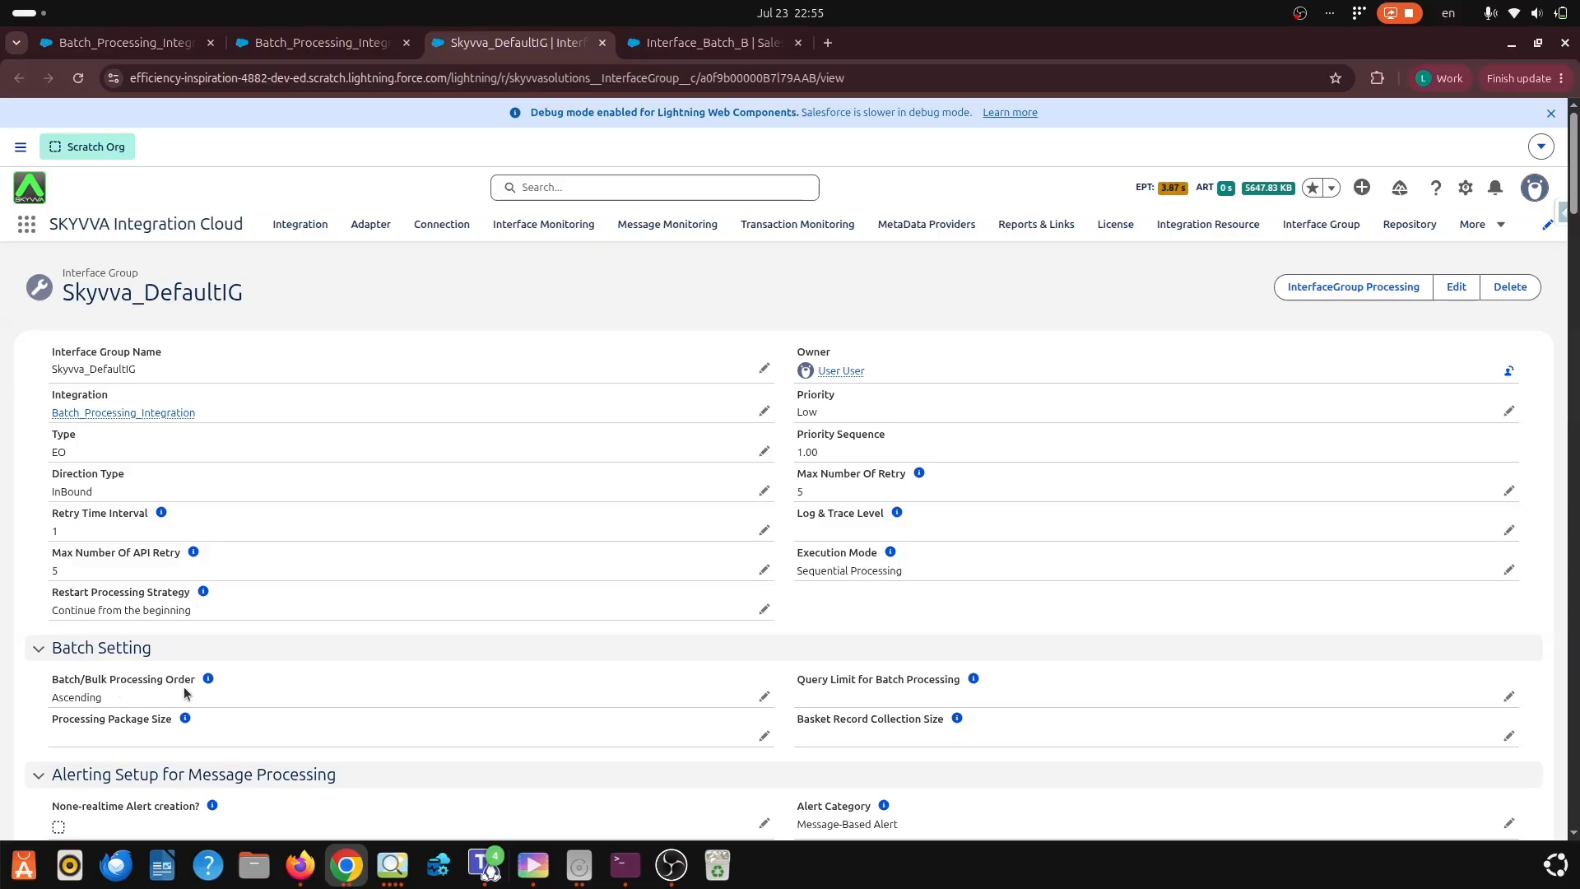
{"action": "mouse_move", "coordinate": [973, 686]}
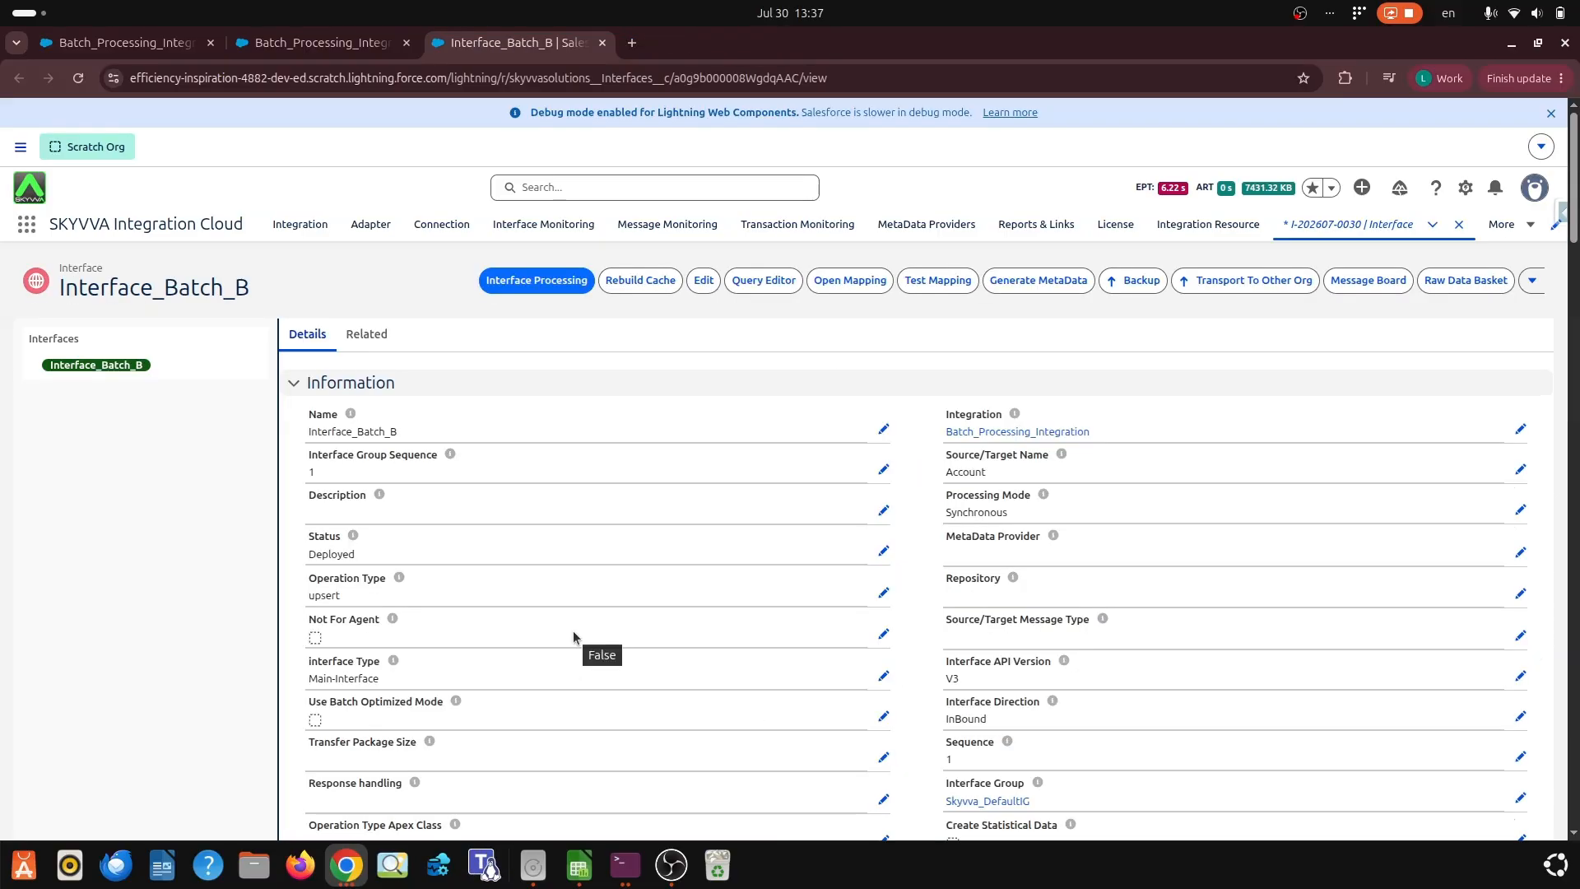
Step: Edit Interface_Batch_B's Batch Setting, keeping Query Limit for Batch Processing empty and Batch Processing Order at --None--, and save the interface
{"action": "scroll", "coordinate": [573, 633], "scroll_direction": "down", "scroll_amount": 8}
{"action": "scroll", "coordinate": [574, 636], "scroll_direction": "down", "scroll_amount": 20}
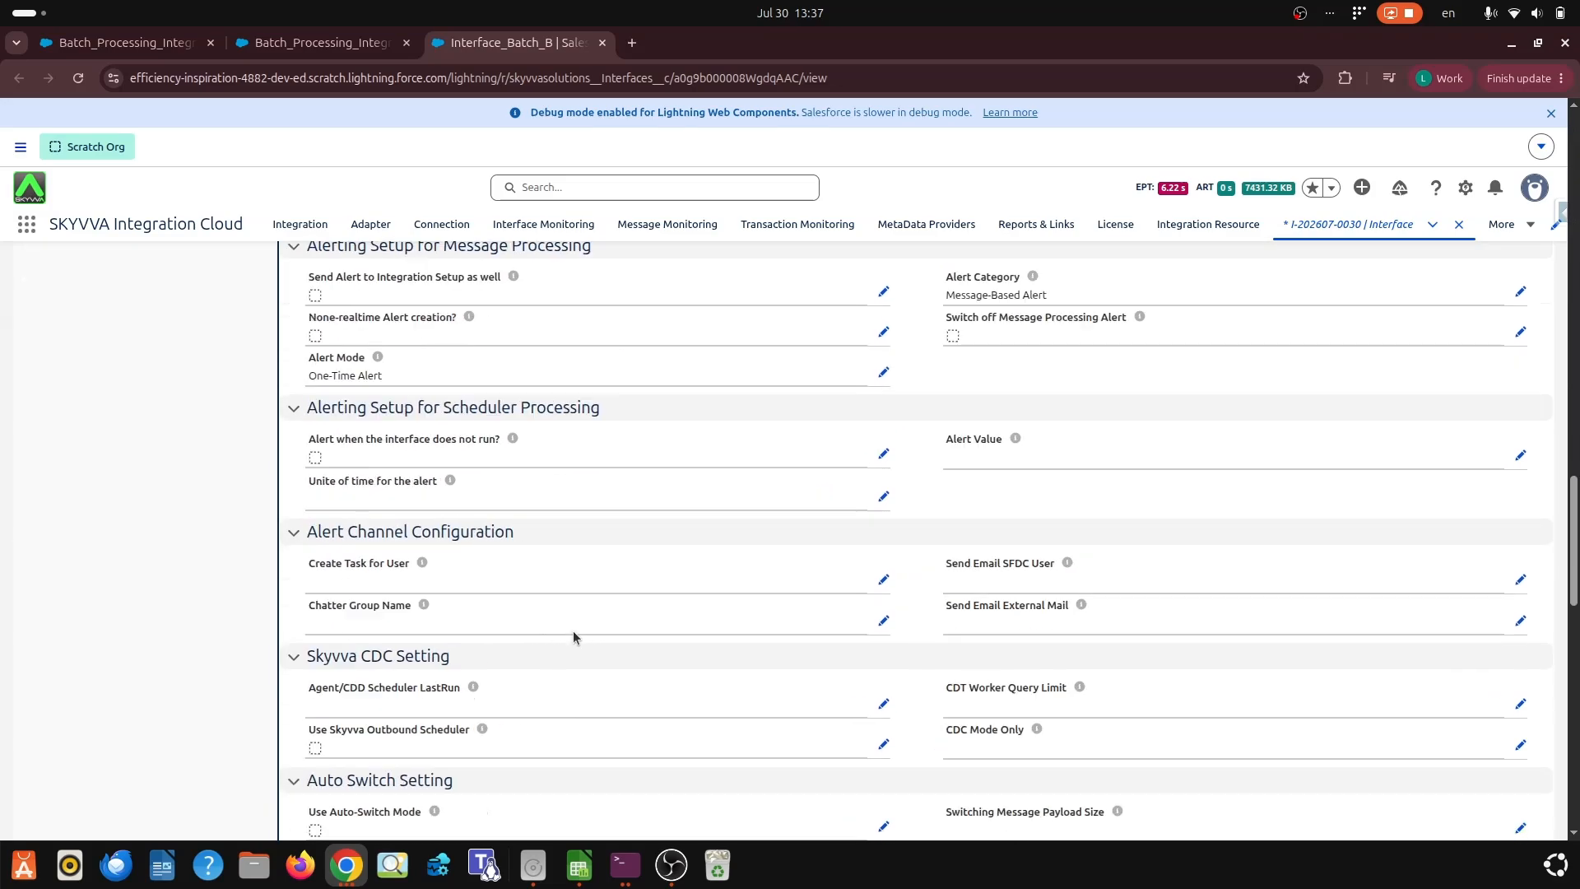
{"action": "scroll", "coordinate": [573, 636], "scroll_direction": "down", "scroll_amount": 2}
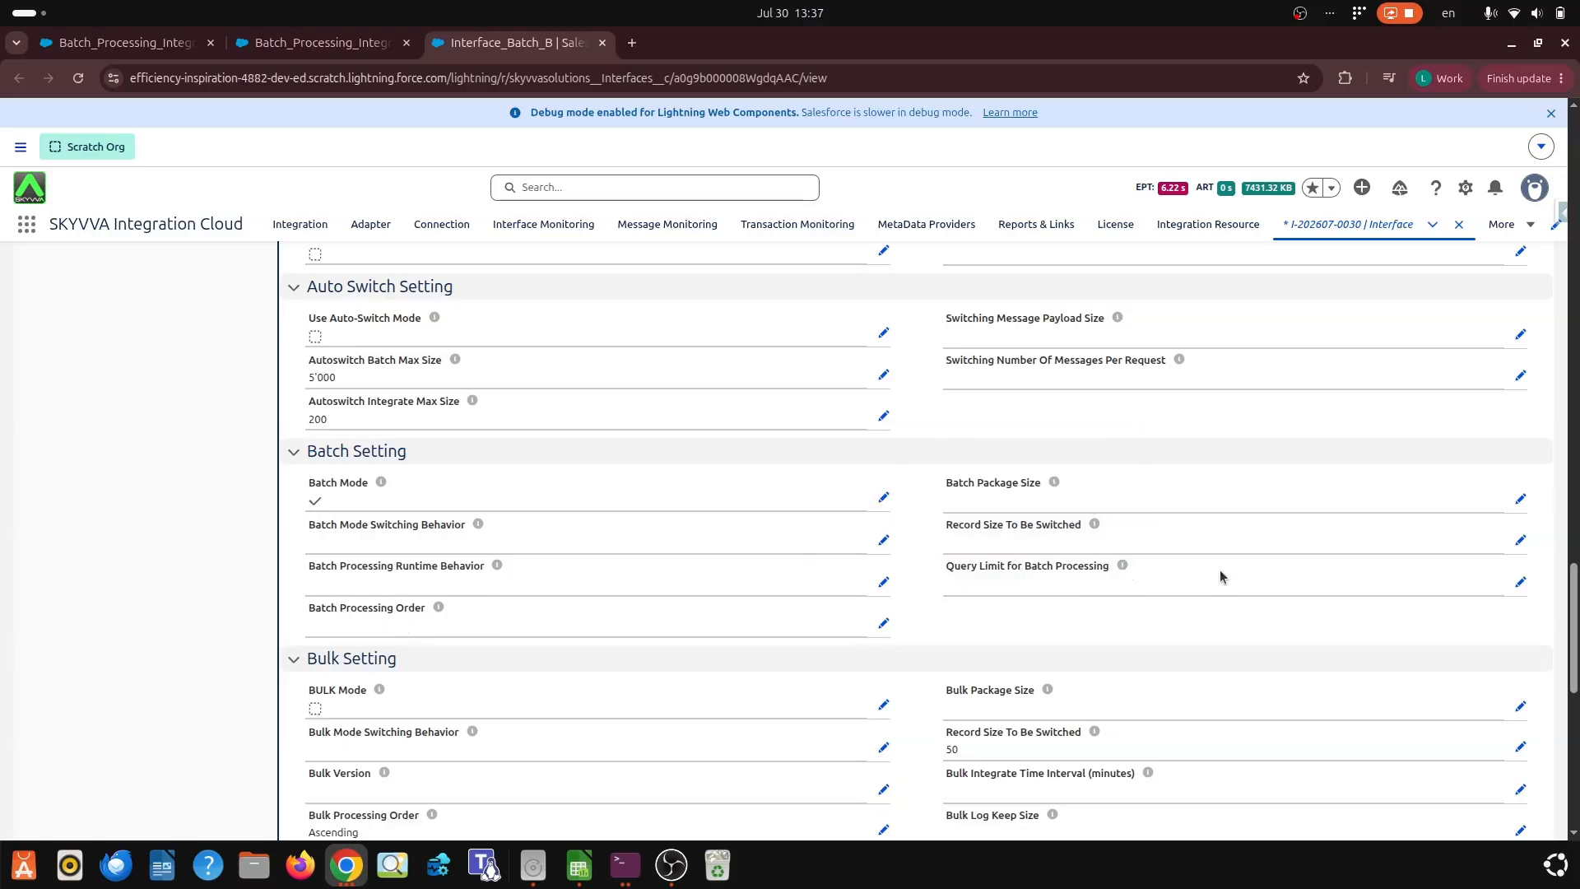
{"action": "left_click", "coordinate": [1523, 586]}
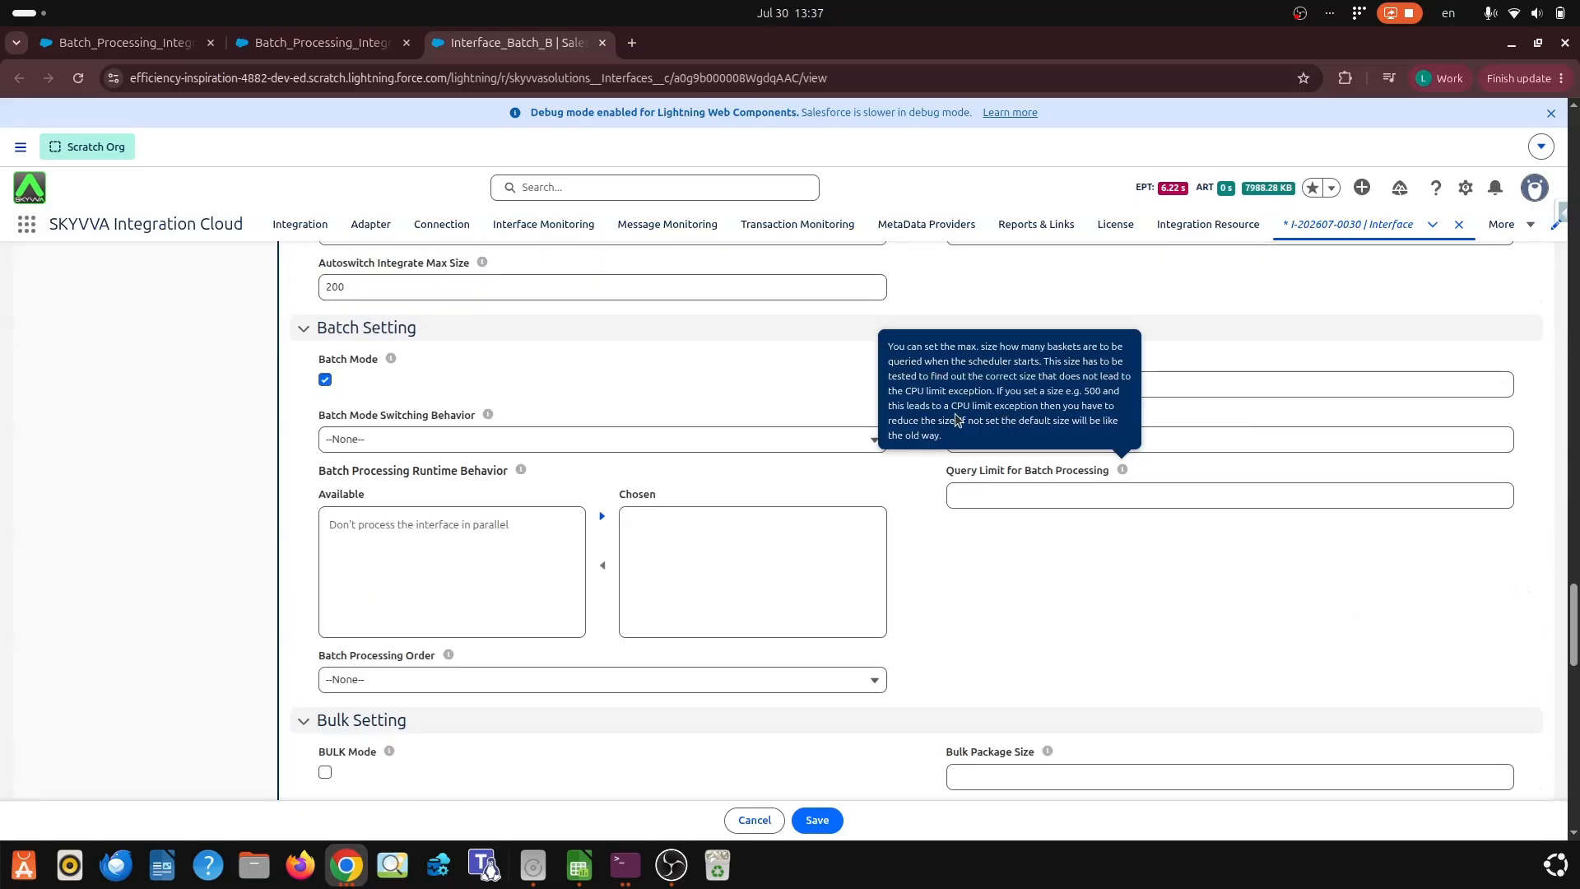
{"action": "left_click_drag", "start_coordinate": [962, 423], "coordinate": [1109, 438]}
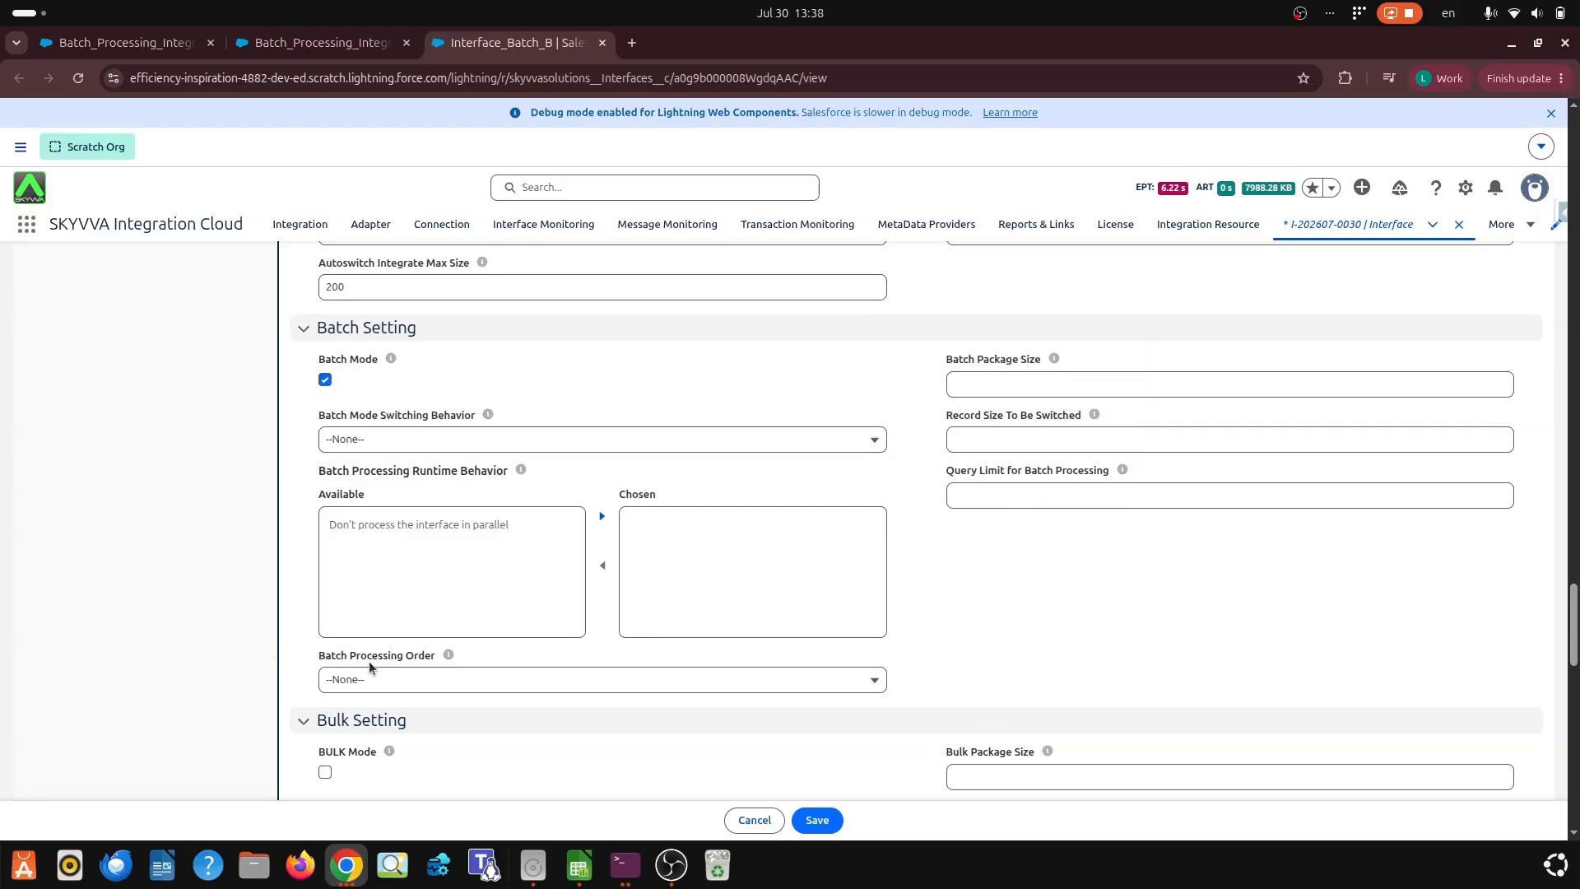
{"action": "left_click", "coordinate": [382, 687]}
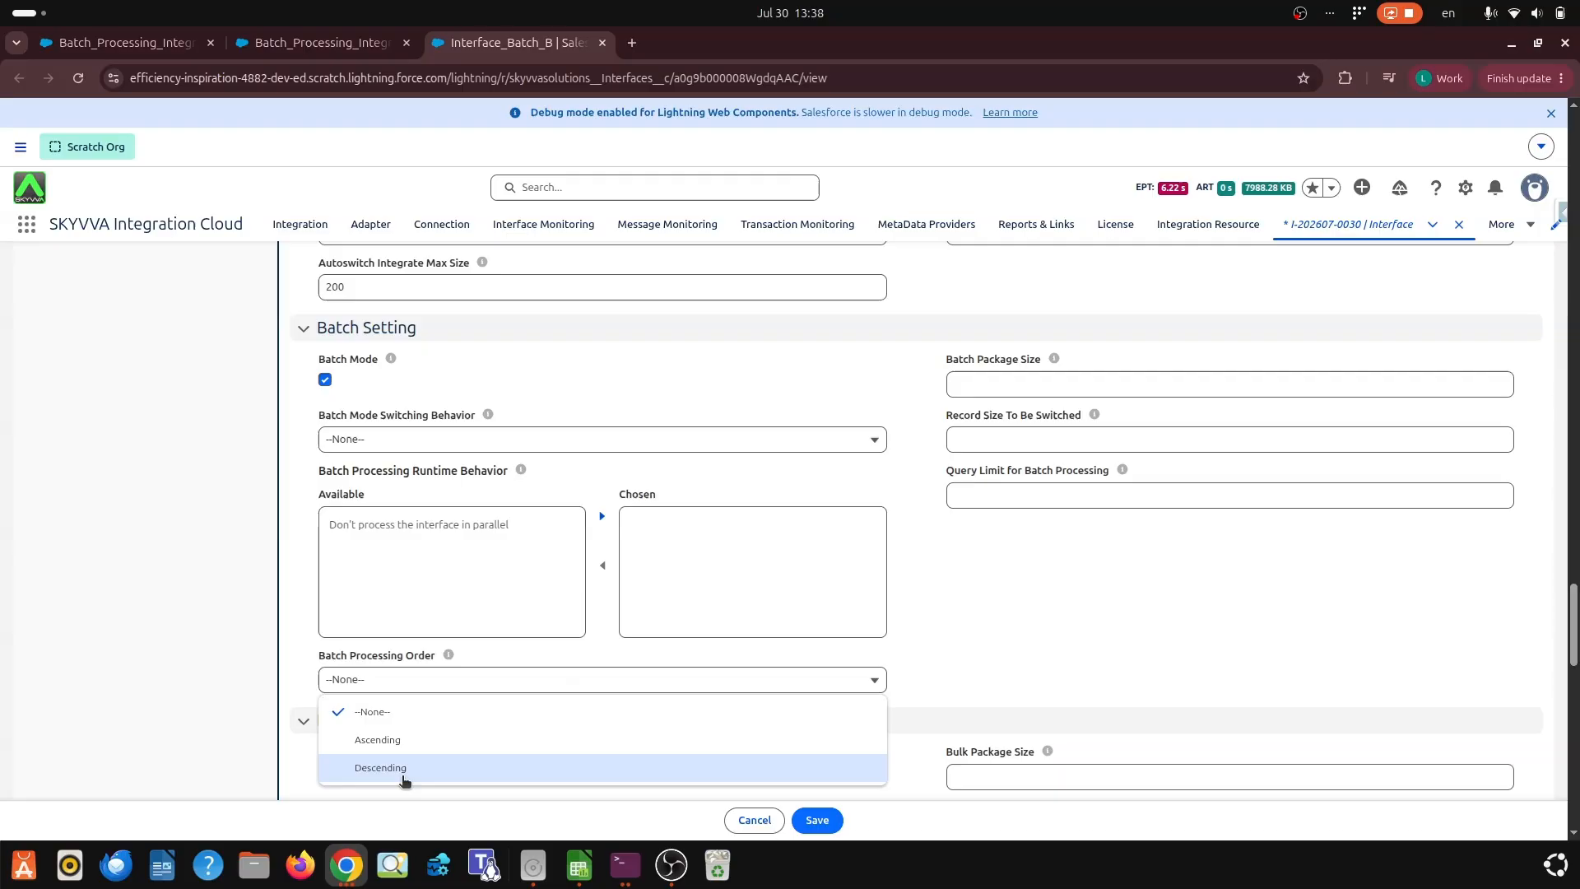
{"action": "left_click", "coordinate": [393, 711]}
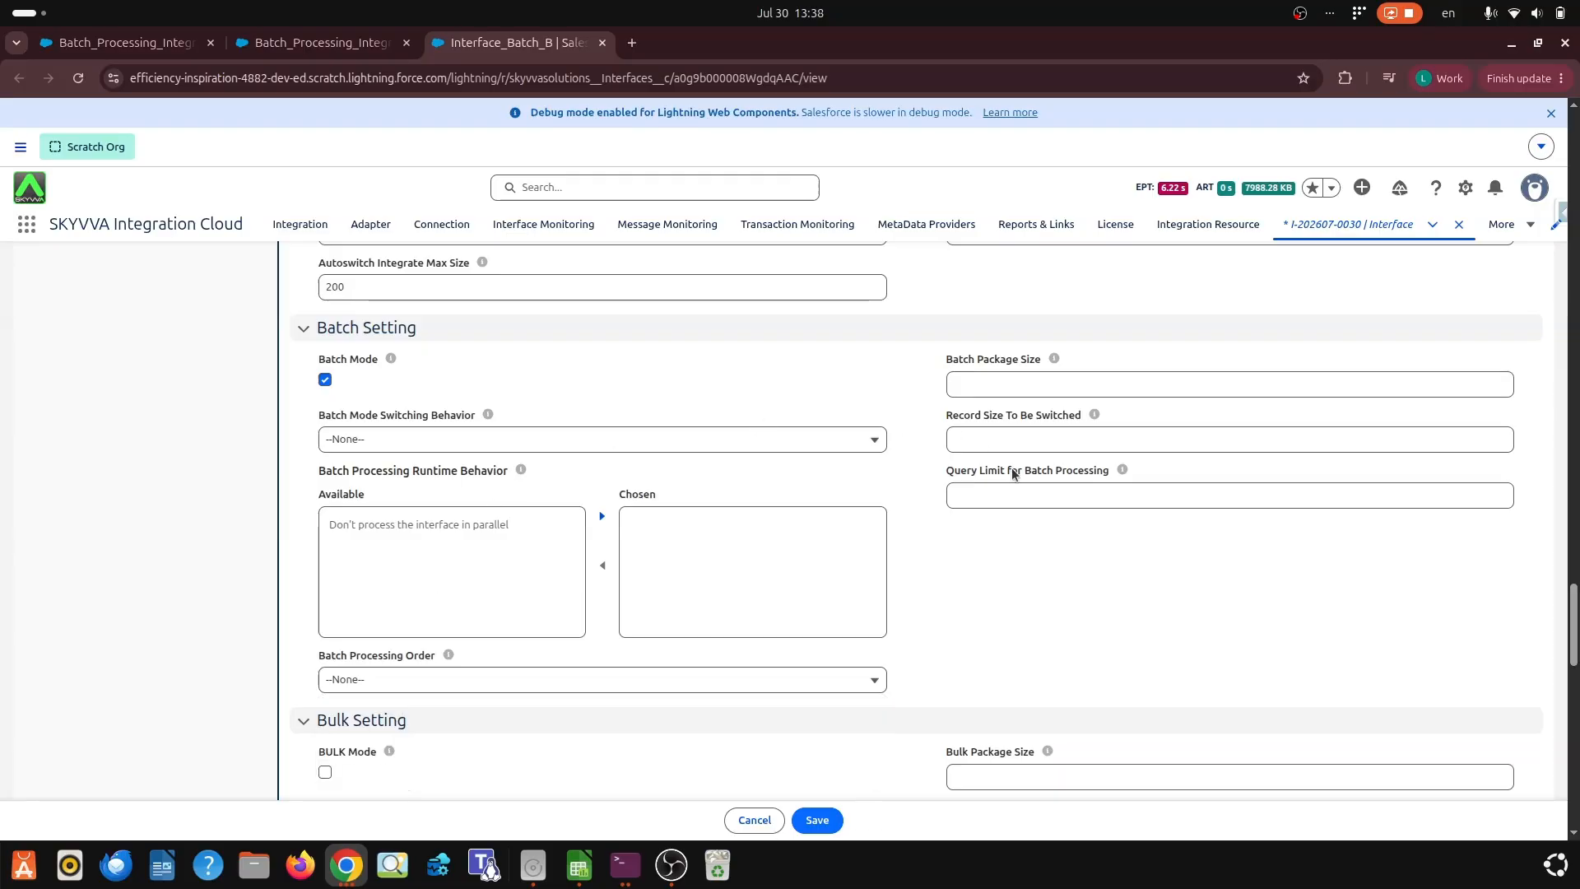
{"action": "left_click", "coordinate": [819, 819]}
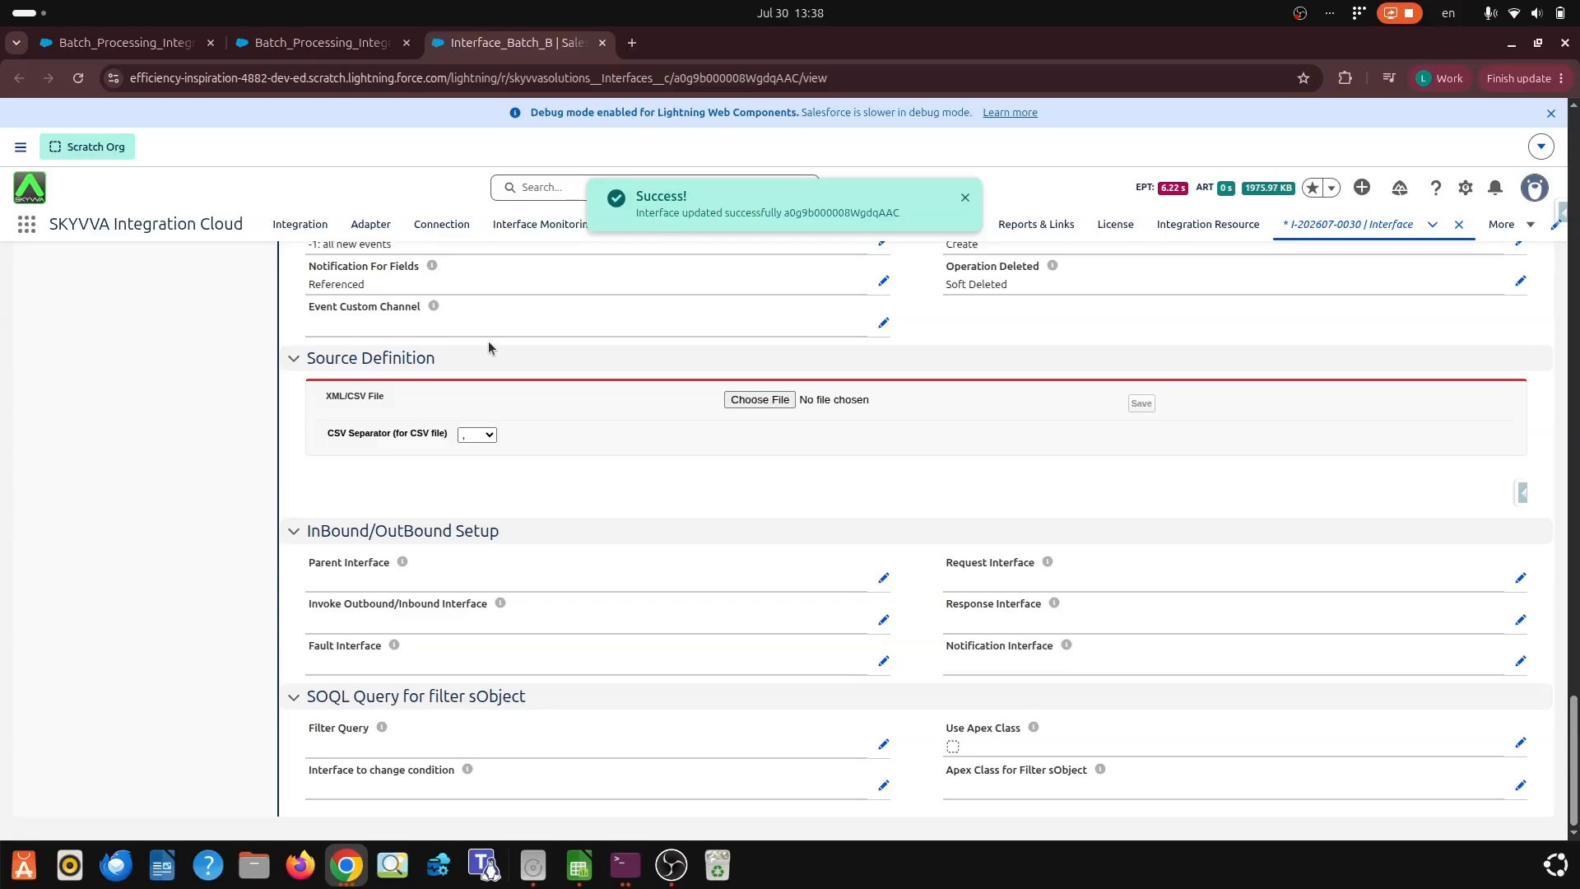
Step: Open the Batch Control Board of Batch_Processing_Integration and examine the working baskets' status and Total Records
{"action": "left_click", "coordinate": [321, 45]}
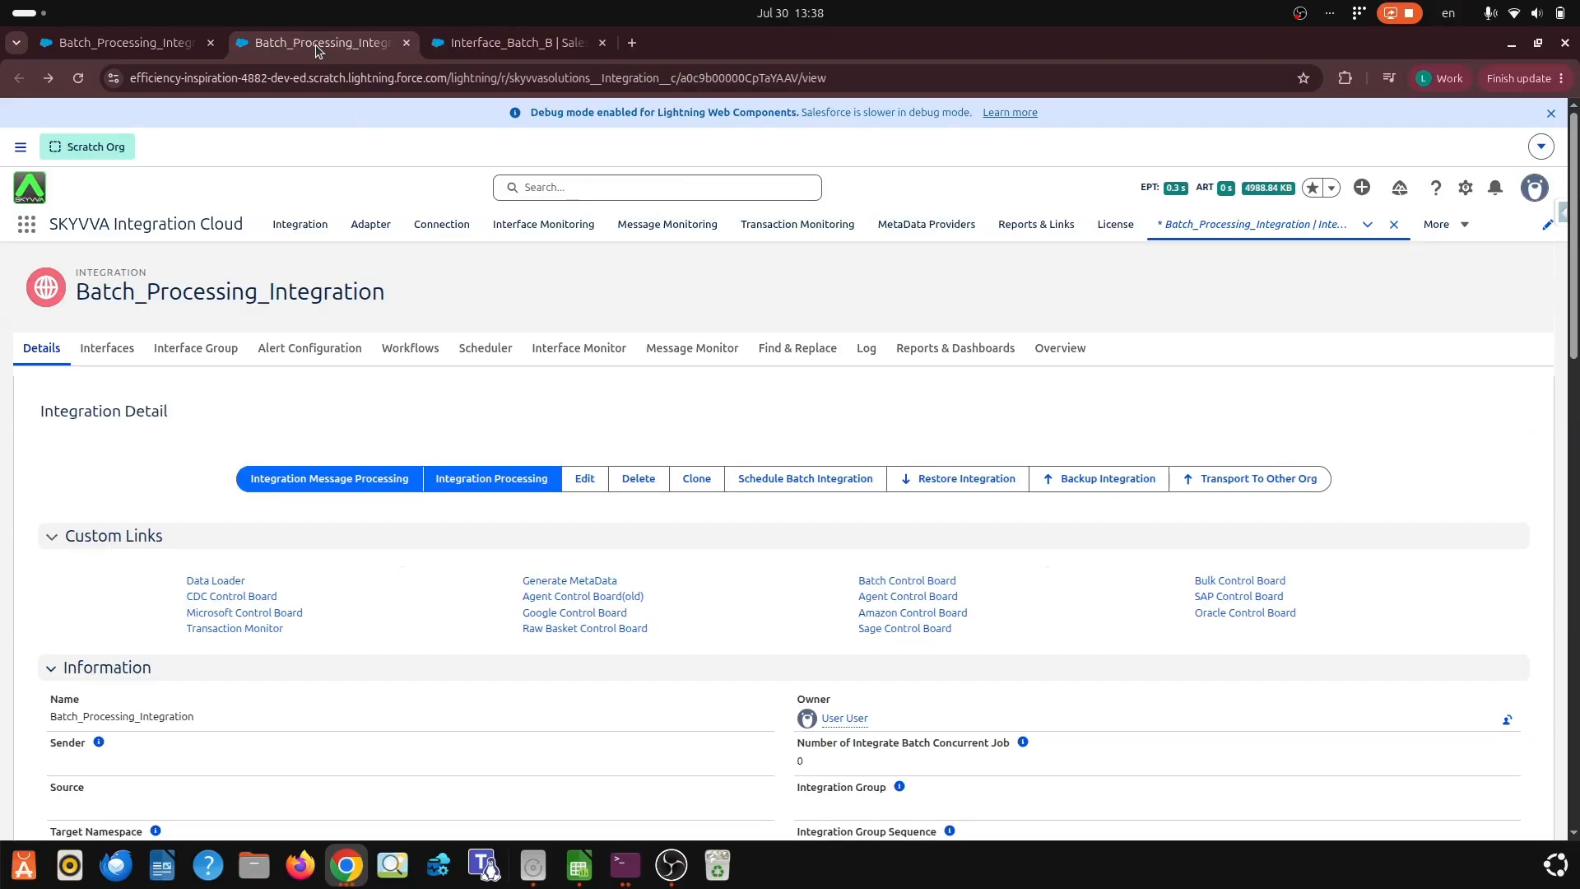
{"action": "left_click", "coordinate": [903, 585]}
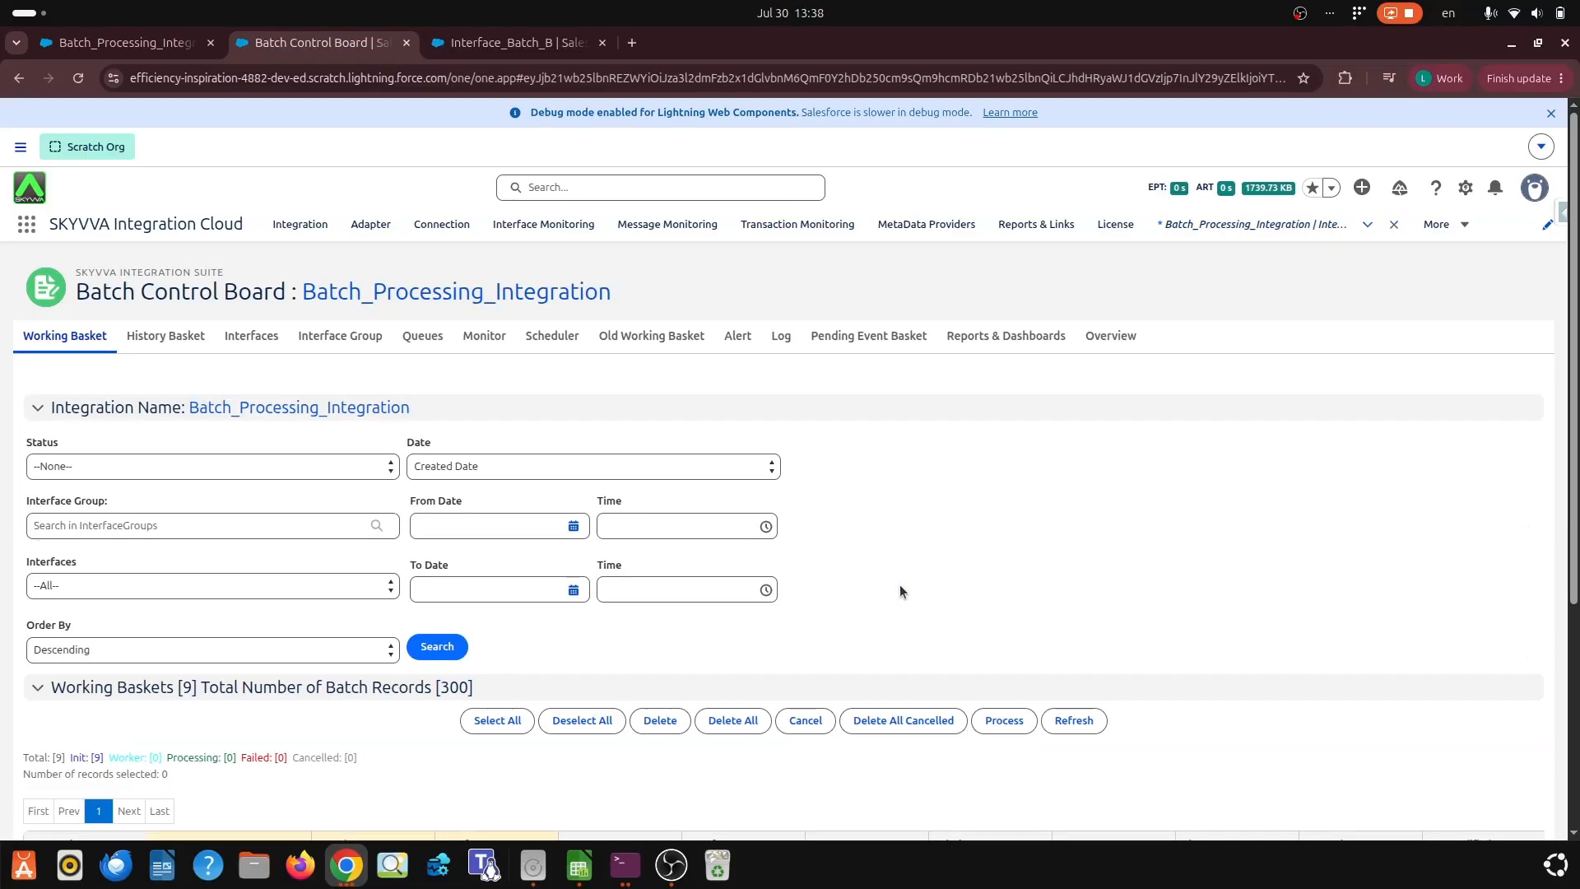
{"action": "scroll", "coordinate": [658, 516], "scroll_direction": "down", "scroll_amount": 4}
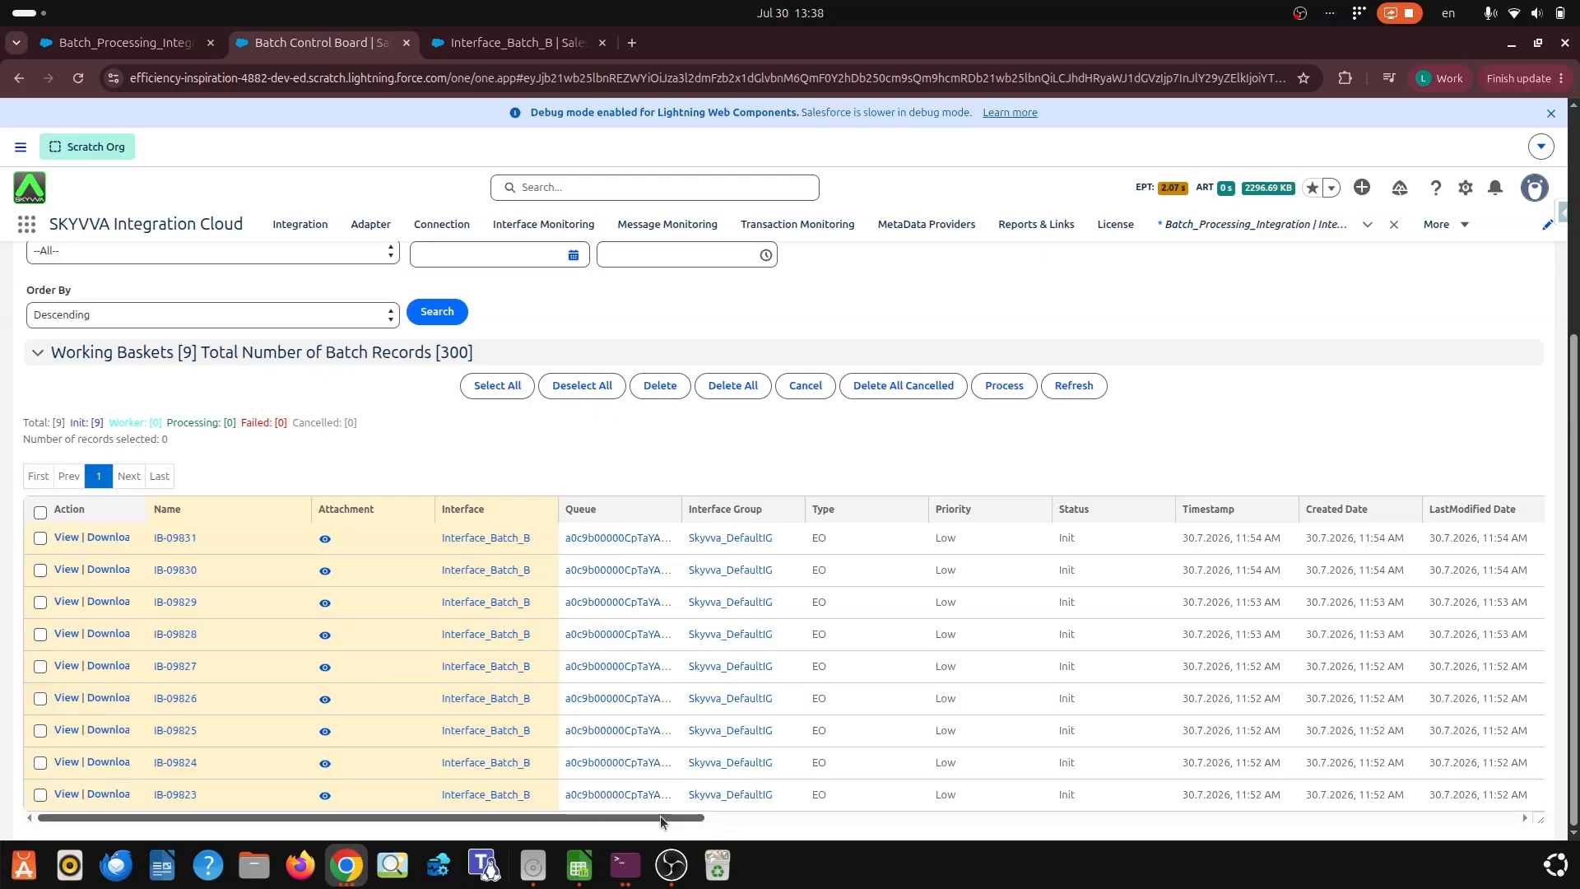
{"action": "left_click_drag", "start_coordinate": [659, 816], "coordinate": [913, 808]}
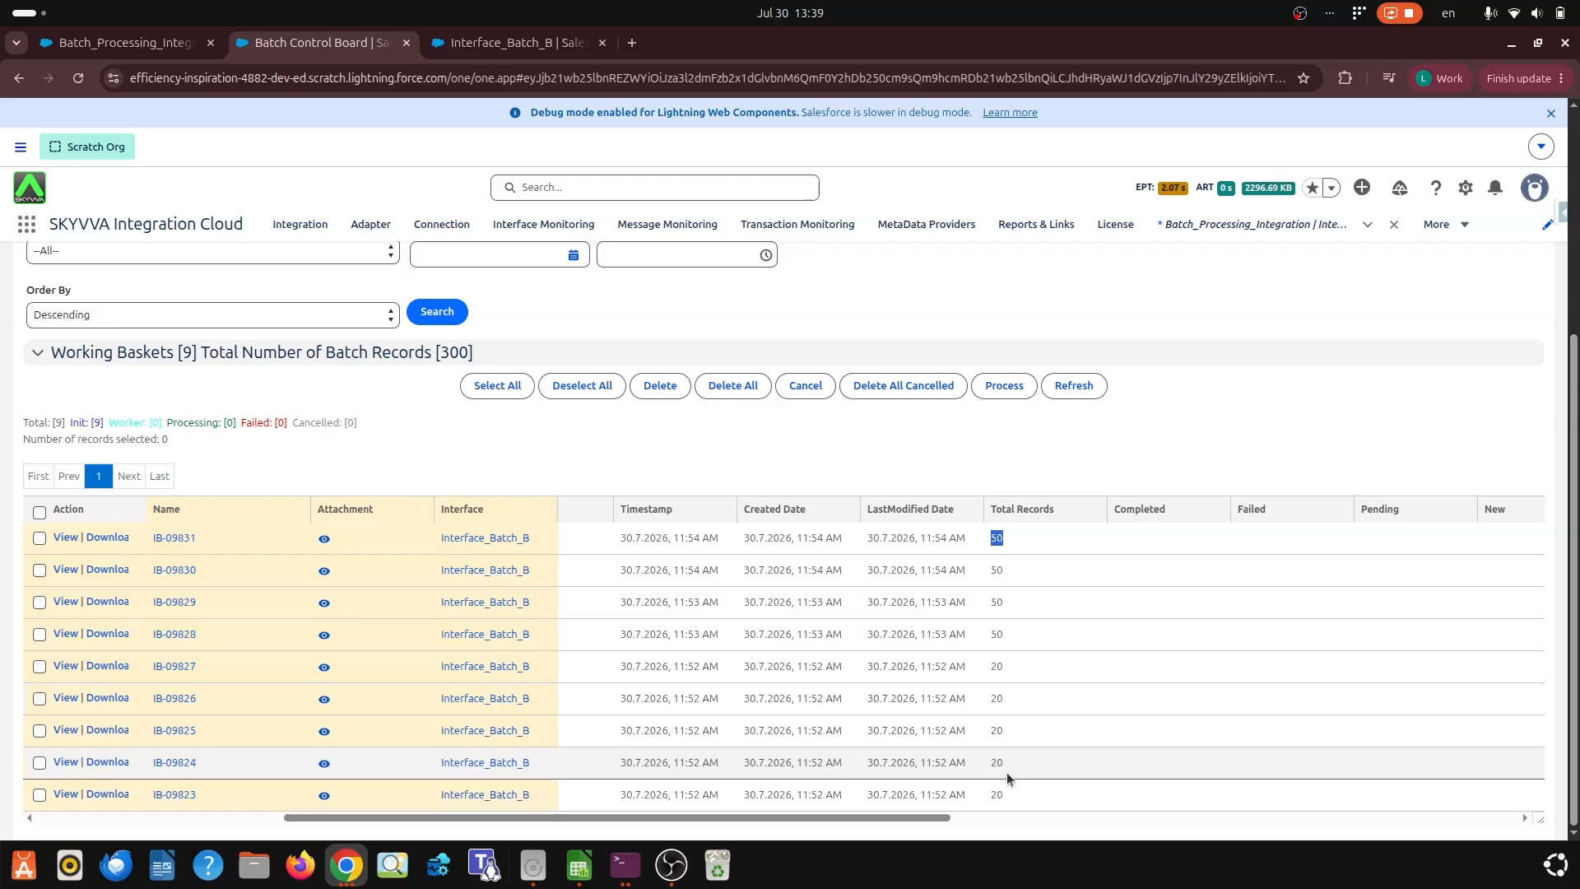
{"action": "scroll", "coordinate": [609, 412], "scroll_direction": "up", "scroll_amount": 4}
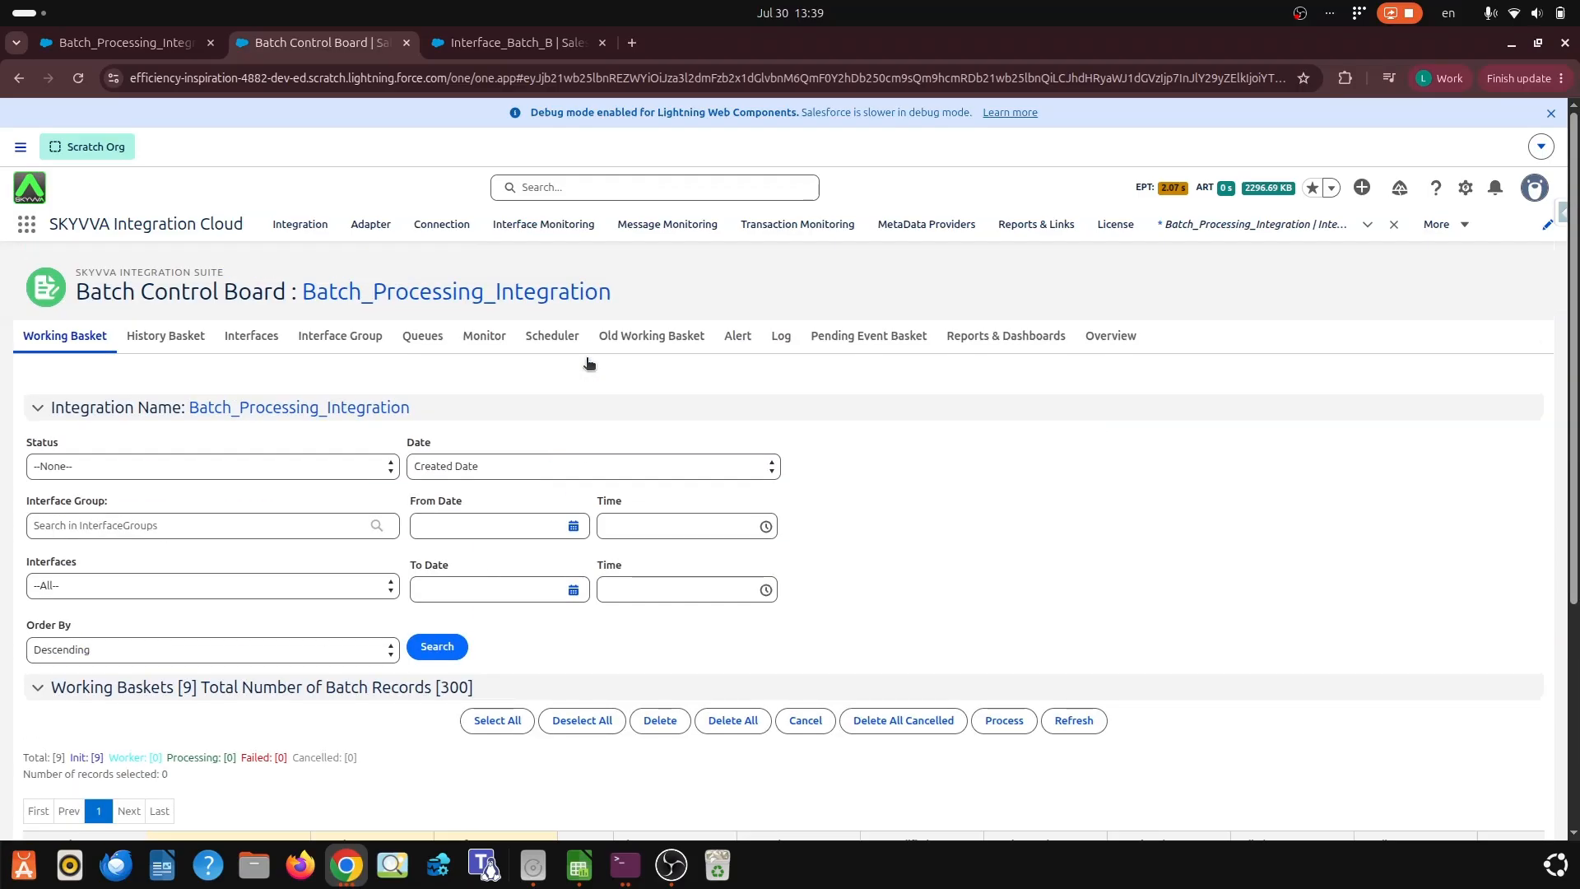
Step: Start the BatchProcessPerInterface scheduler for Interface_Batch_B and check its next scheduled run
{"action": "left_click", "coordinate": [546, 338]}
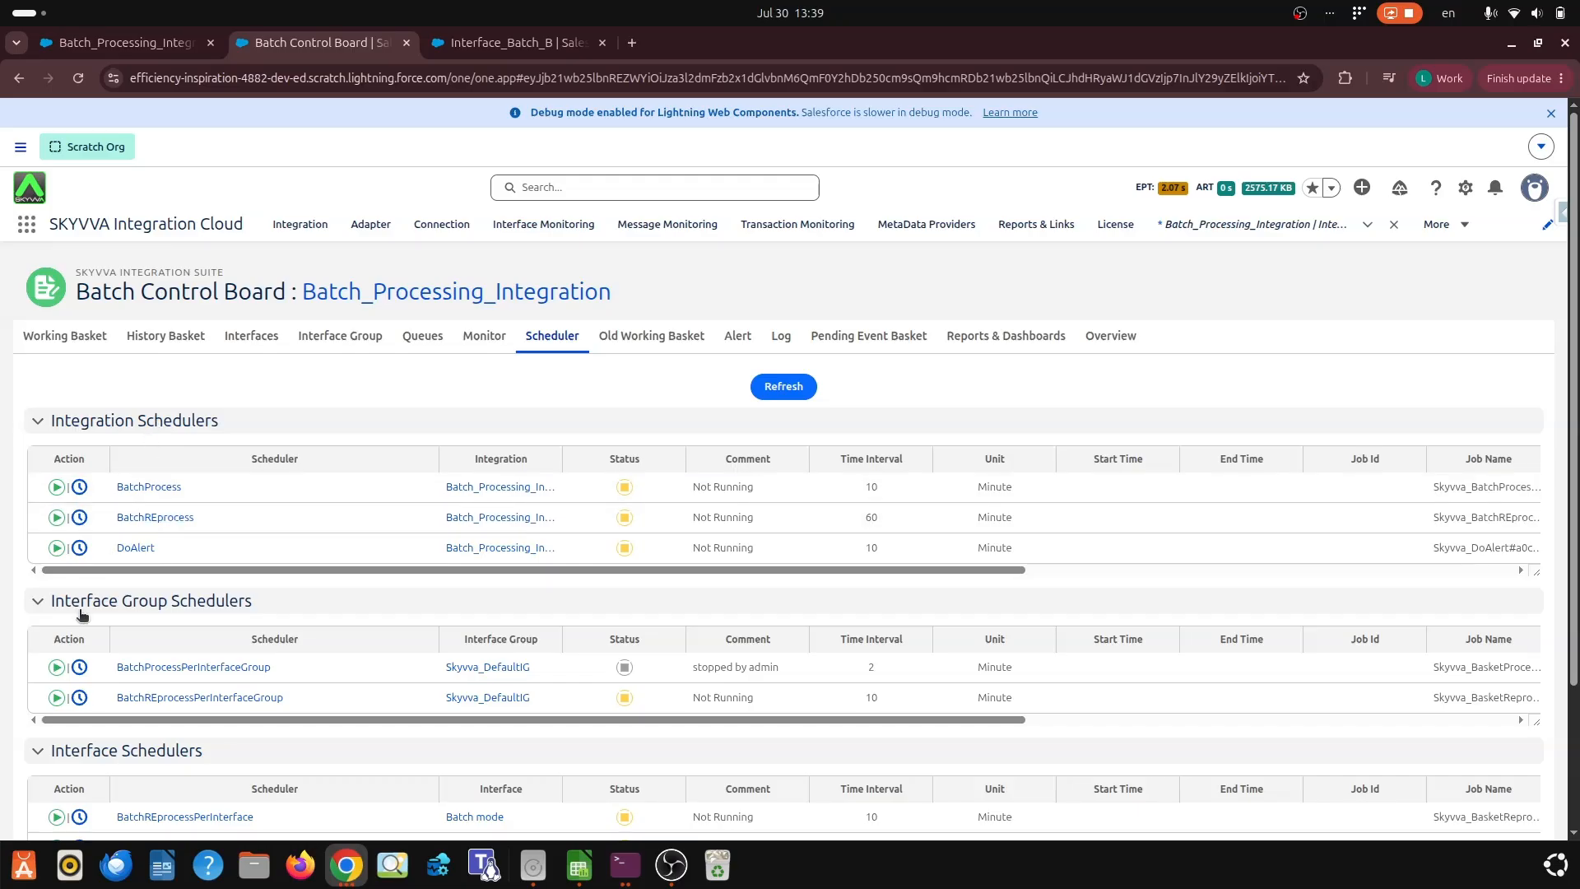
{"action": "scroll", "coordinate": [189, 613], "scroll_direction": "down", "scroll_amount": 2}
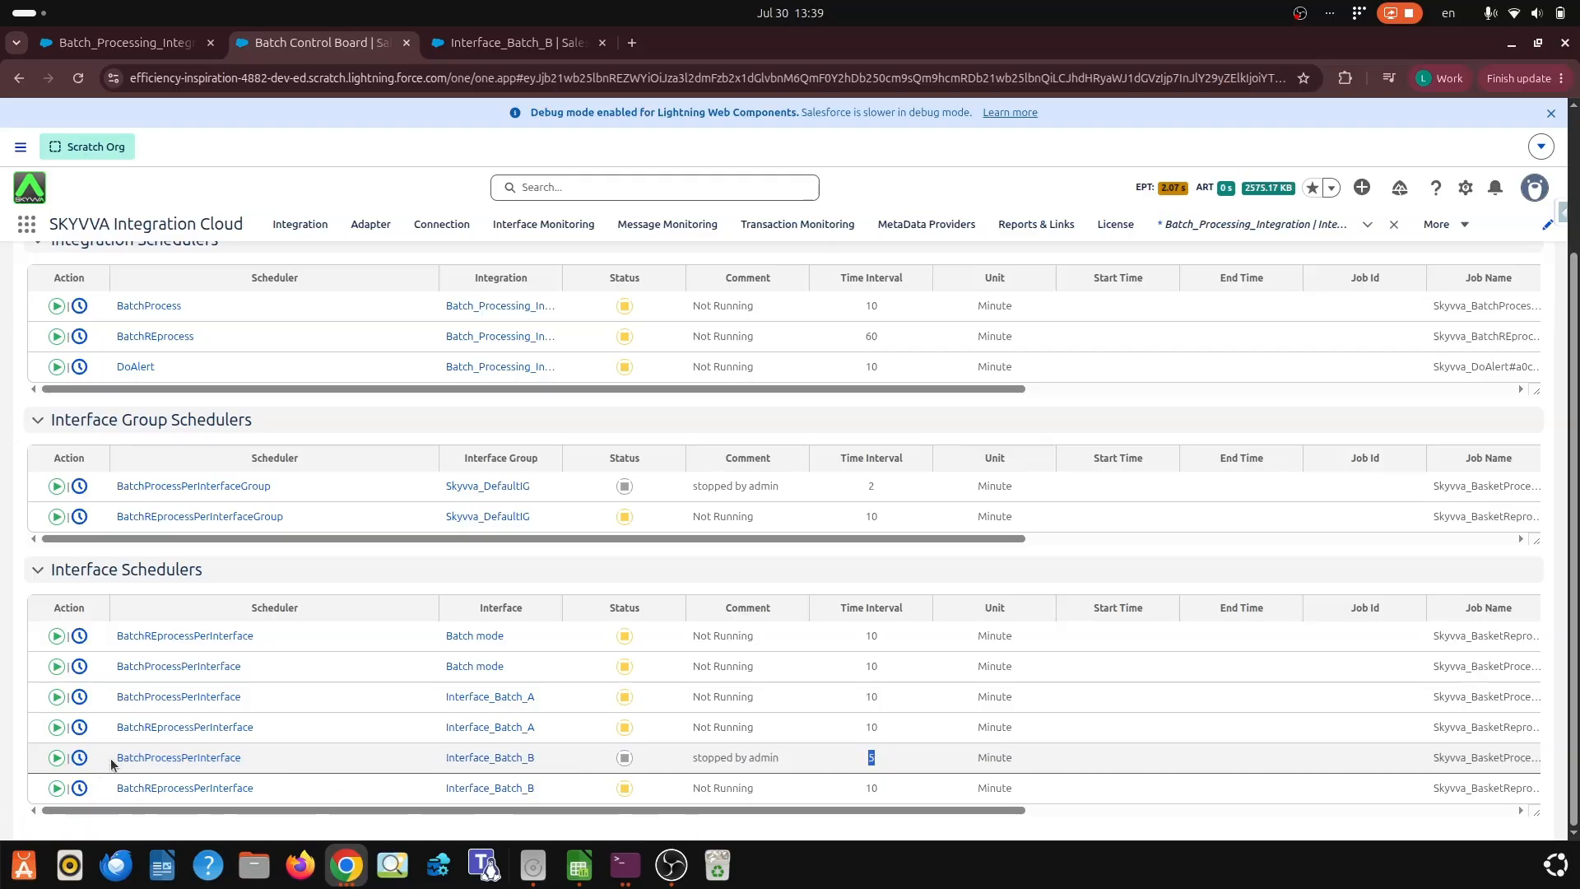
{"action": "left_click", "coordinate": [56, 757]}
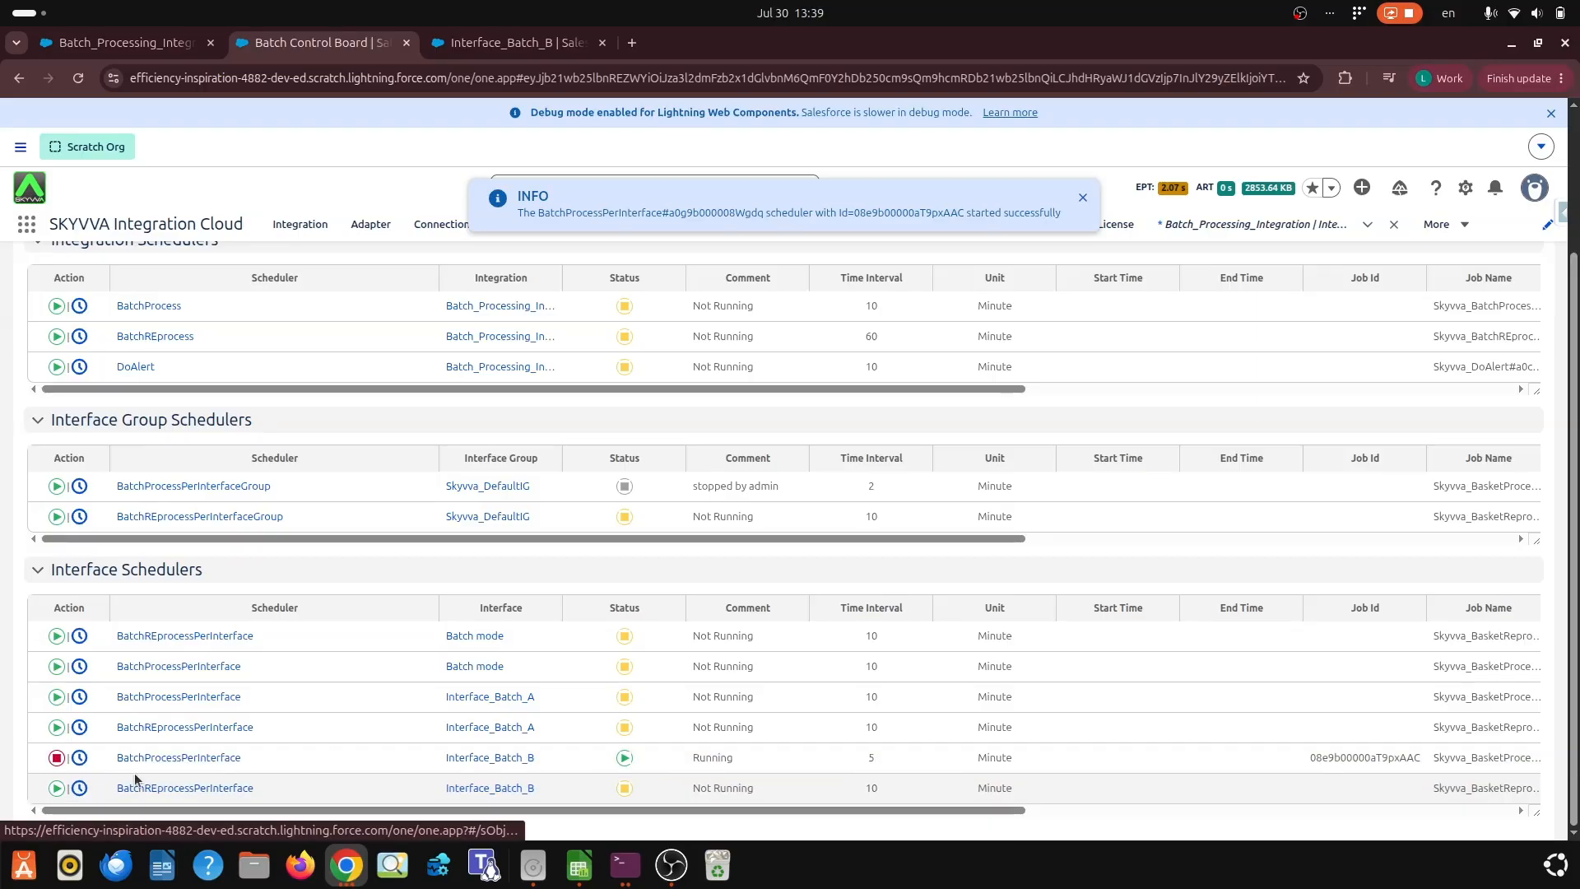
{"action": "left_click_drag", "start_coordinate": [372, 812], "coordinate": [915, 813]}
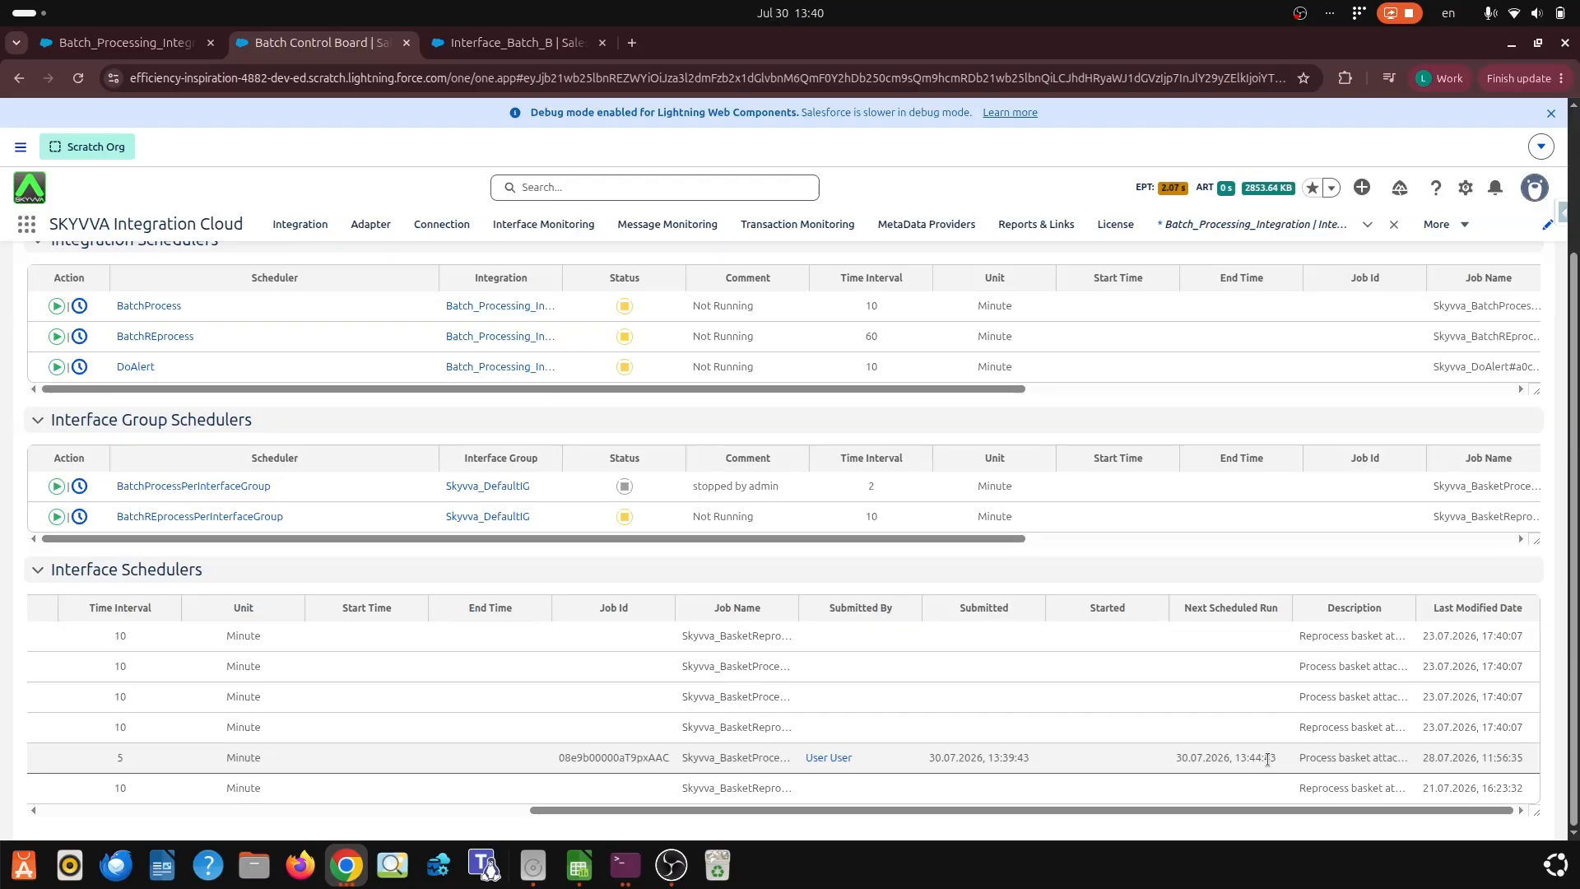
Step: Return to the Working Basket list on the control board and check the status of the baskets
{"action": "scroll", "coordinate": [393, 447], "scroll_direction": "up", "scroll_amount": 3}
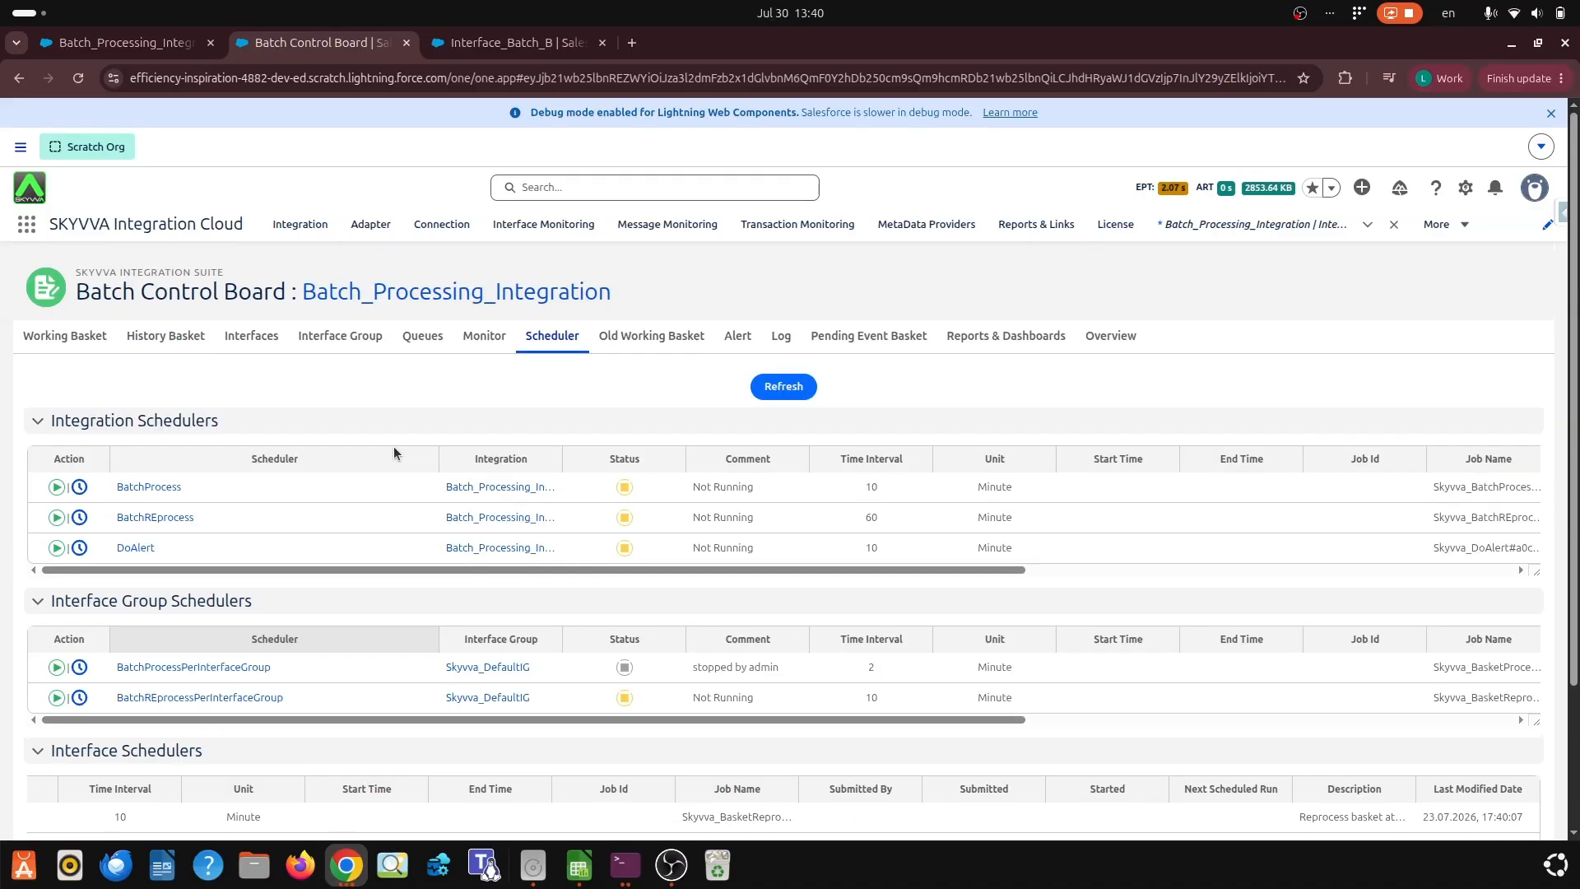
{"action": "left_click", "coordinate": [78, 342]}
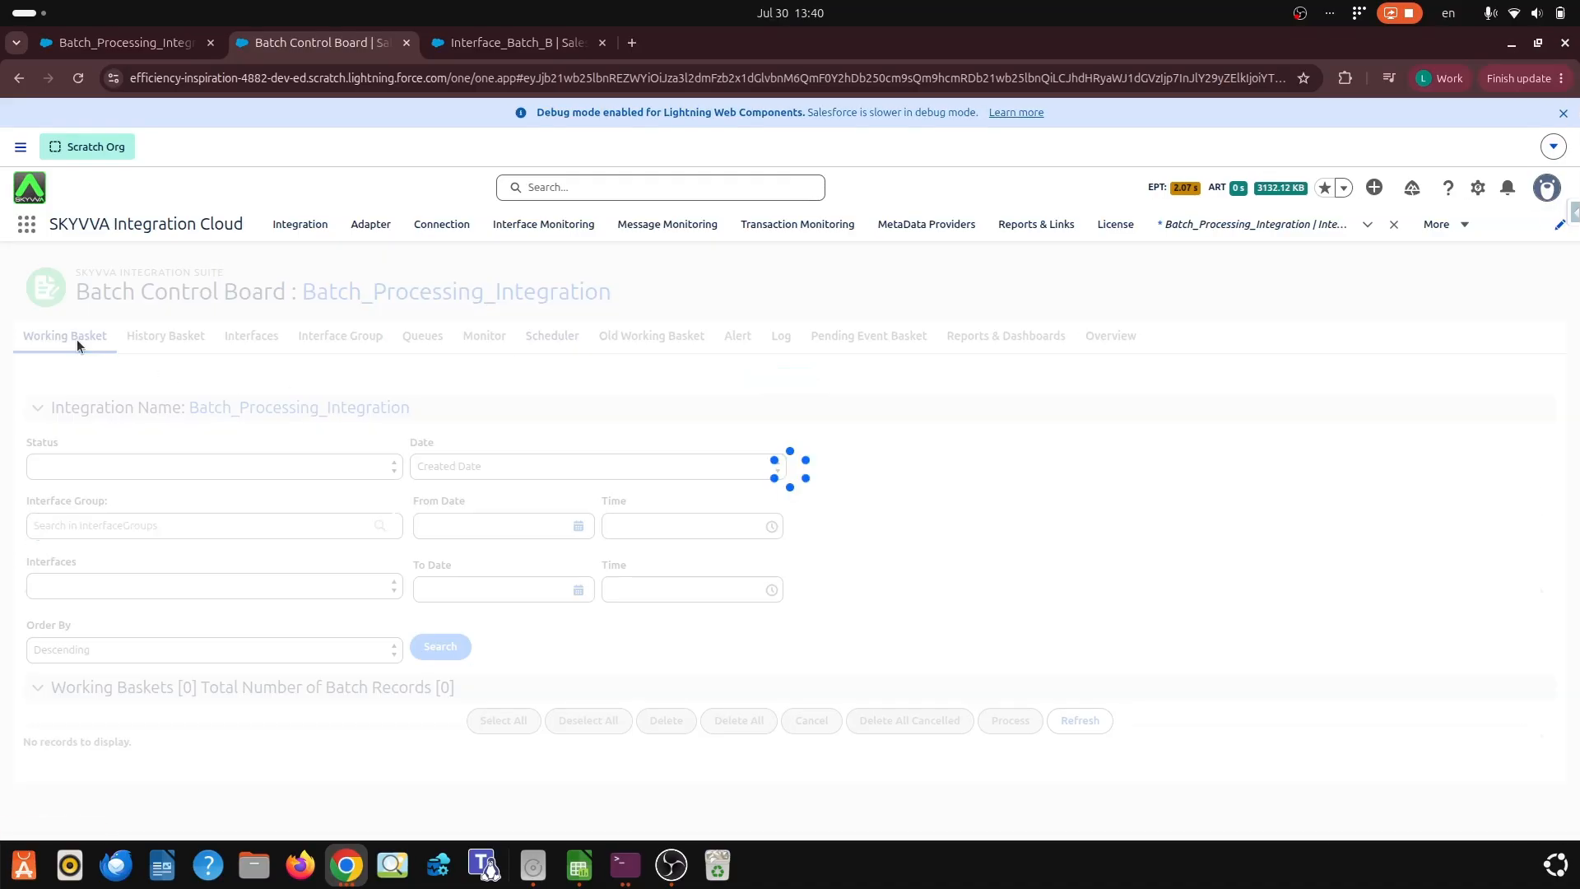
{"action": "scroll", "coordinate": [1006, 688], "scroll_direction": "down", "scroll_amount": 4}
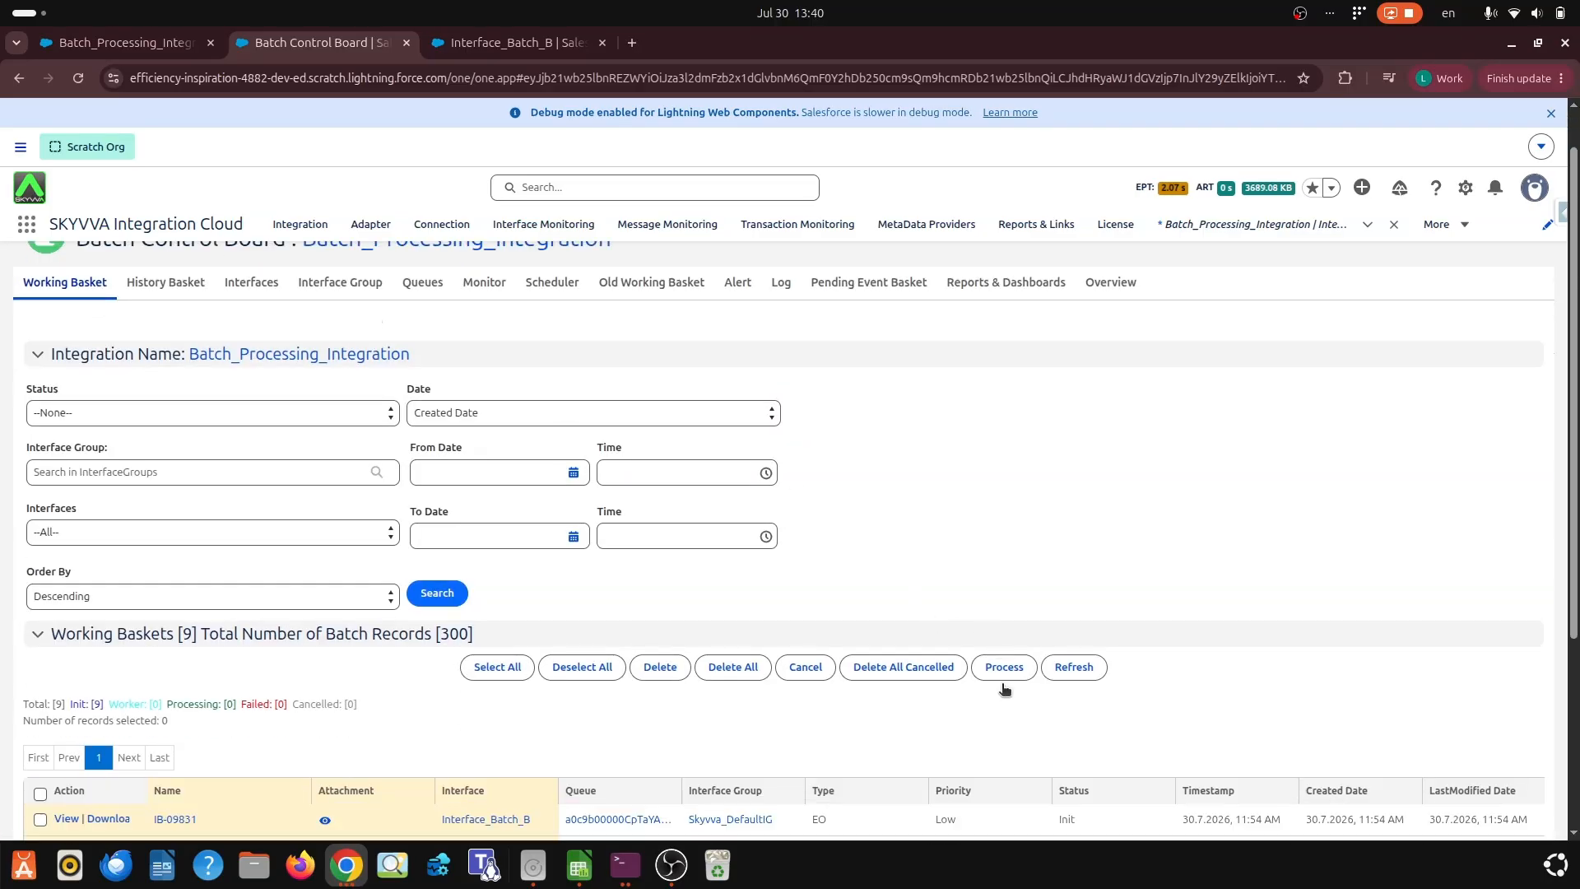
{"action": "left_click", "coordinate": [1070, 423]}
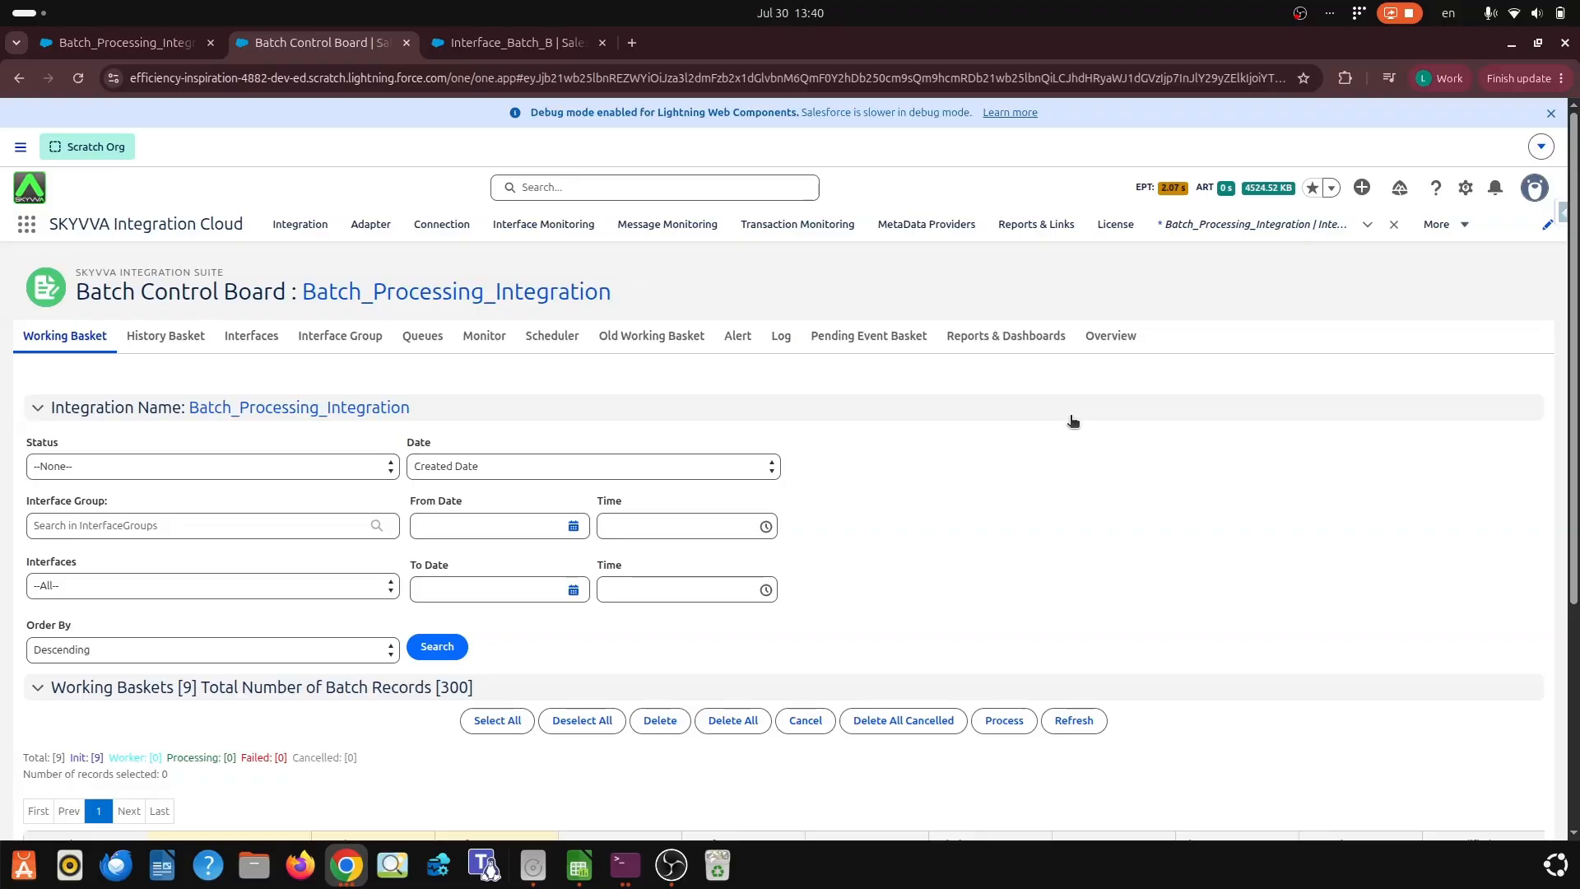
{"action": "scroll", "coordinate": [1172, 576], "scroll_direction": "down", "scroll_amount": 4}
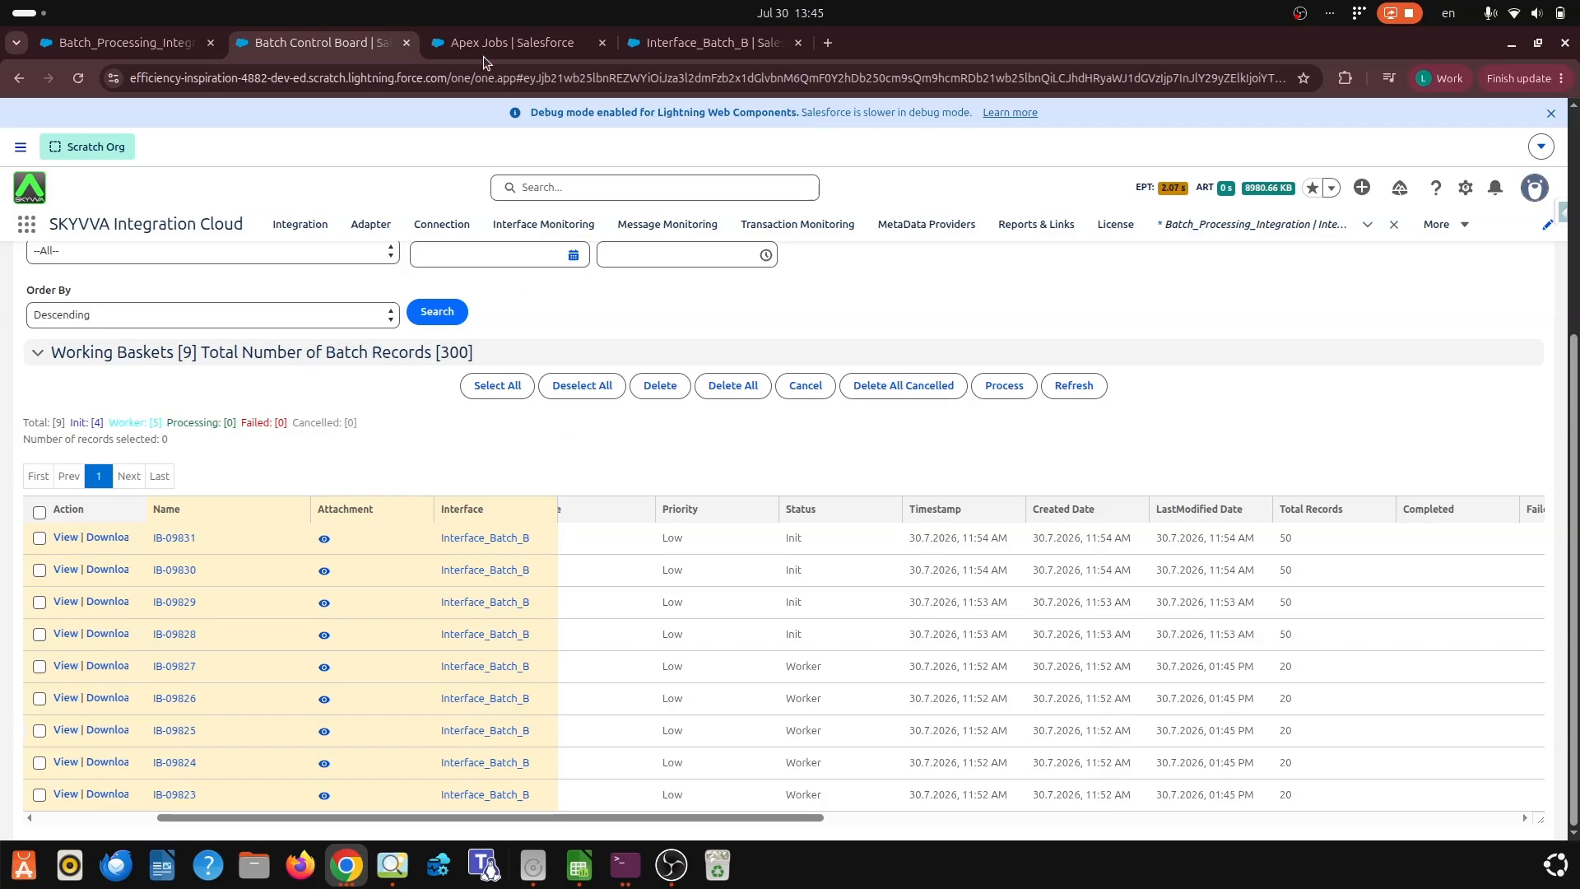
Step: Switch to Salesforce Setup and reload the Apex Jobs list to check the submitted batch jobs
{"action": "left_click", "coordinate": [512, 42]}
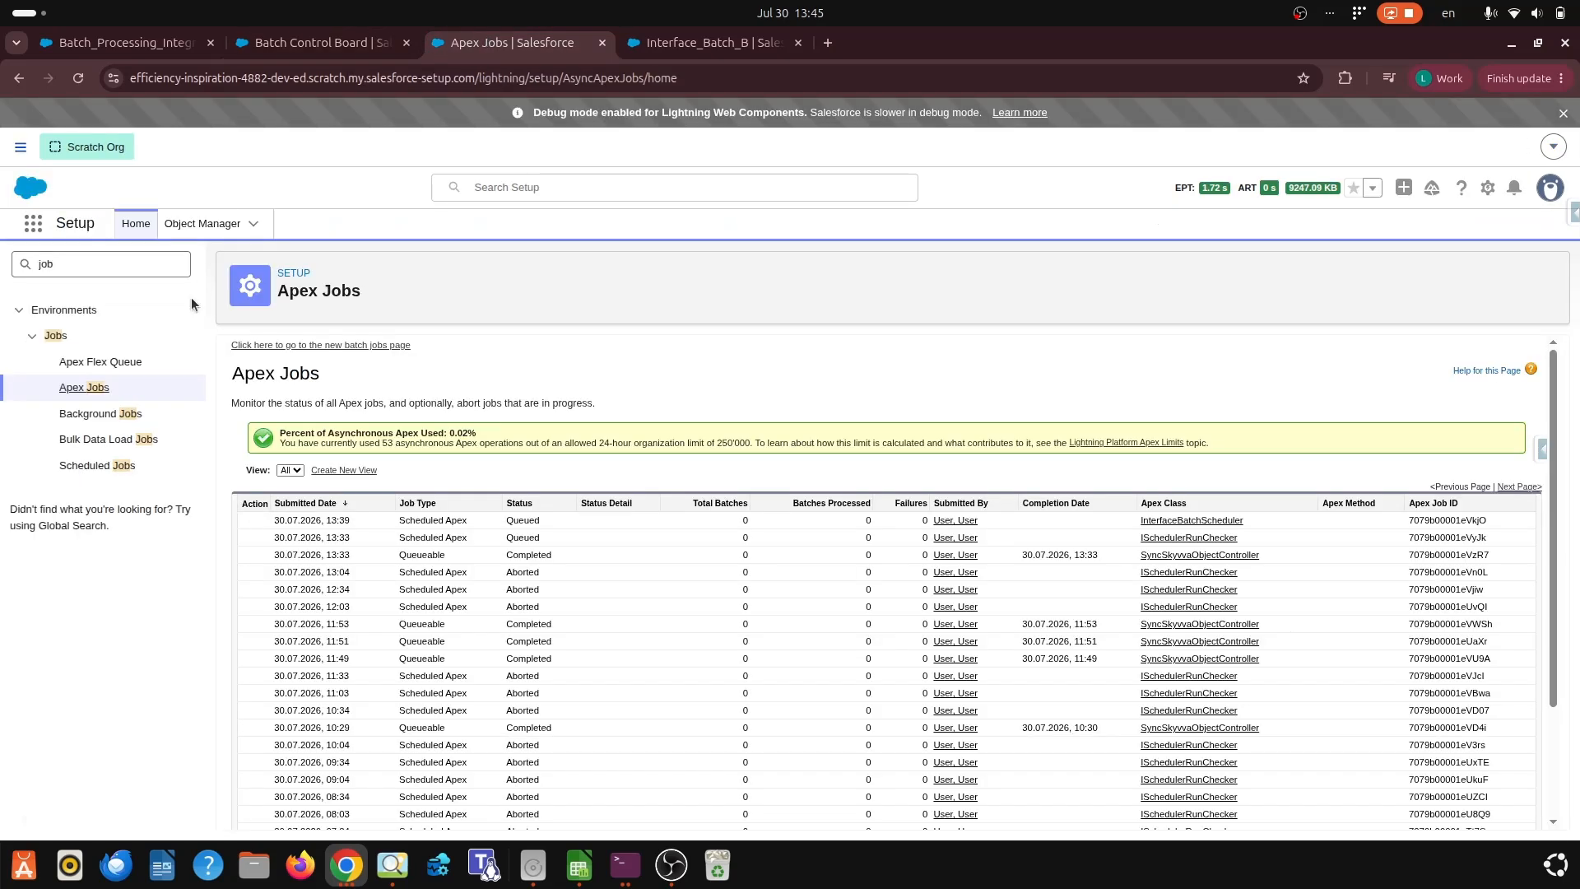
{"action": "left_click", "coordinate": [107, 462]}
{"action": "left_click", "coordinate": [83, 387]}
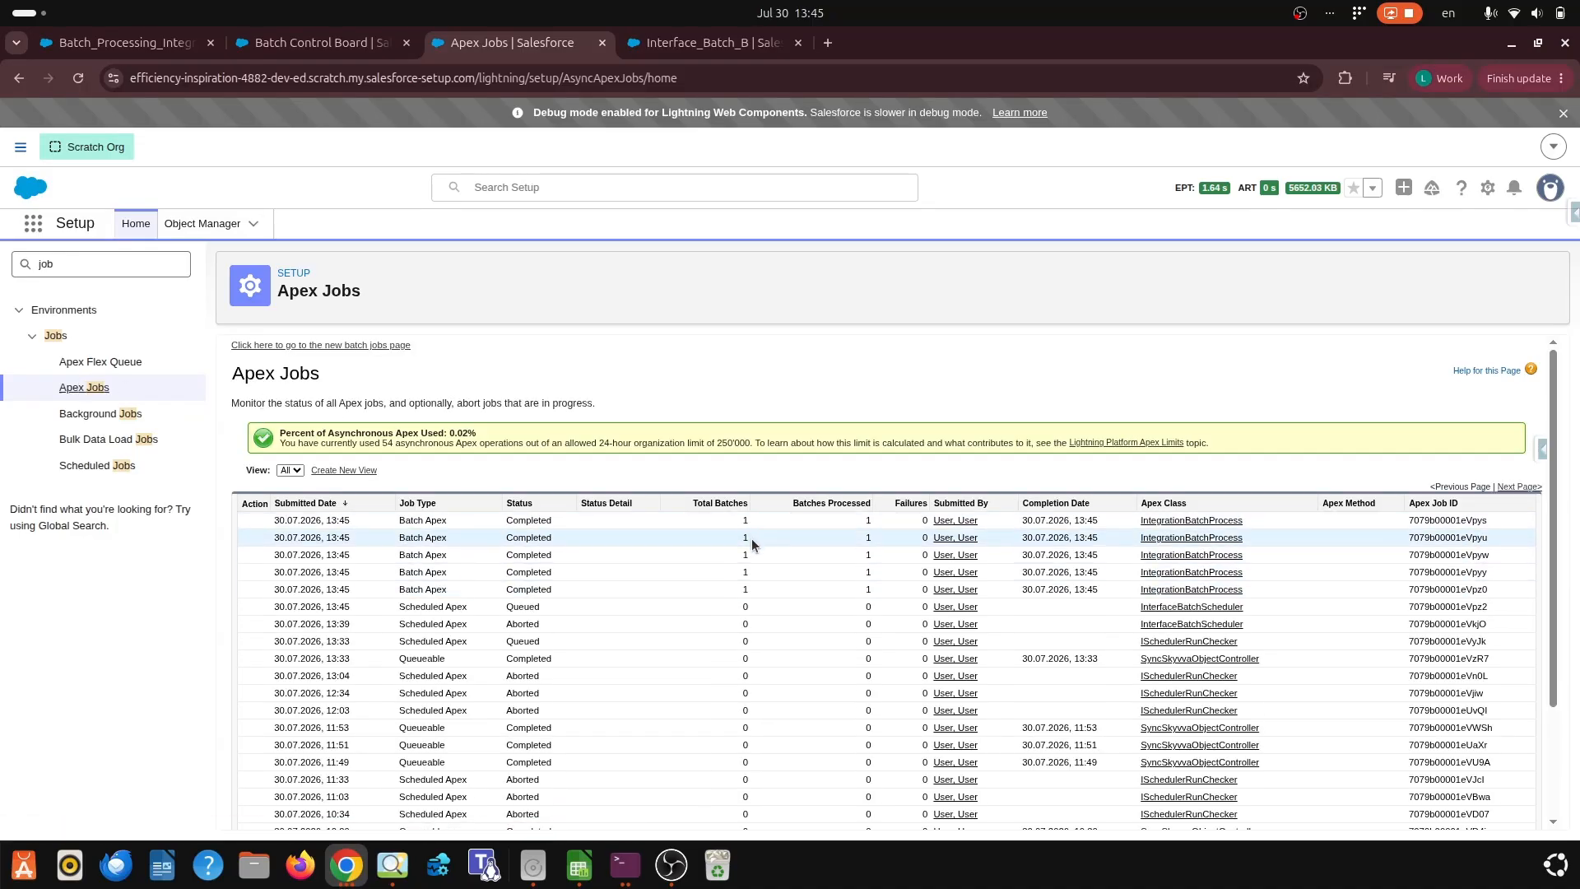
Step: Refresh the working baskets on the Batch Control Board and examine the processed baskets in History Basket
{"action": "left_click", "coordinate": [344, 45]}
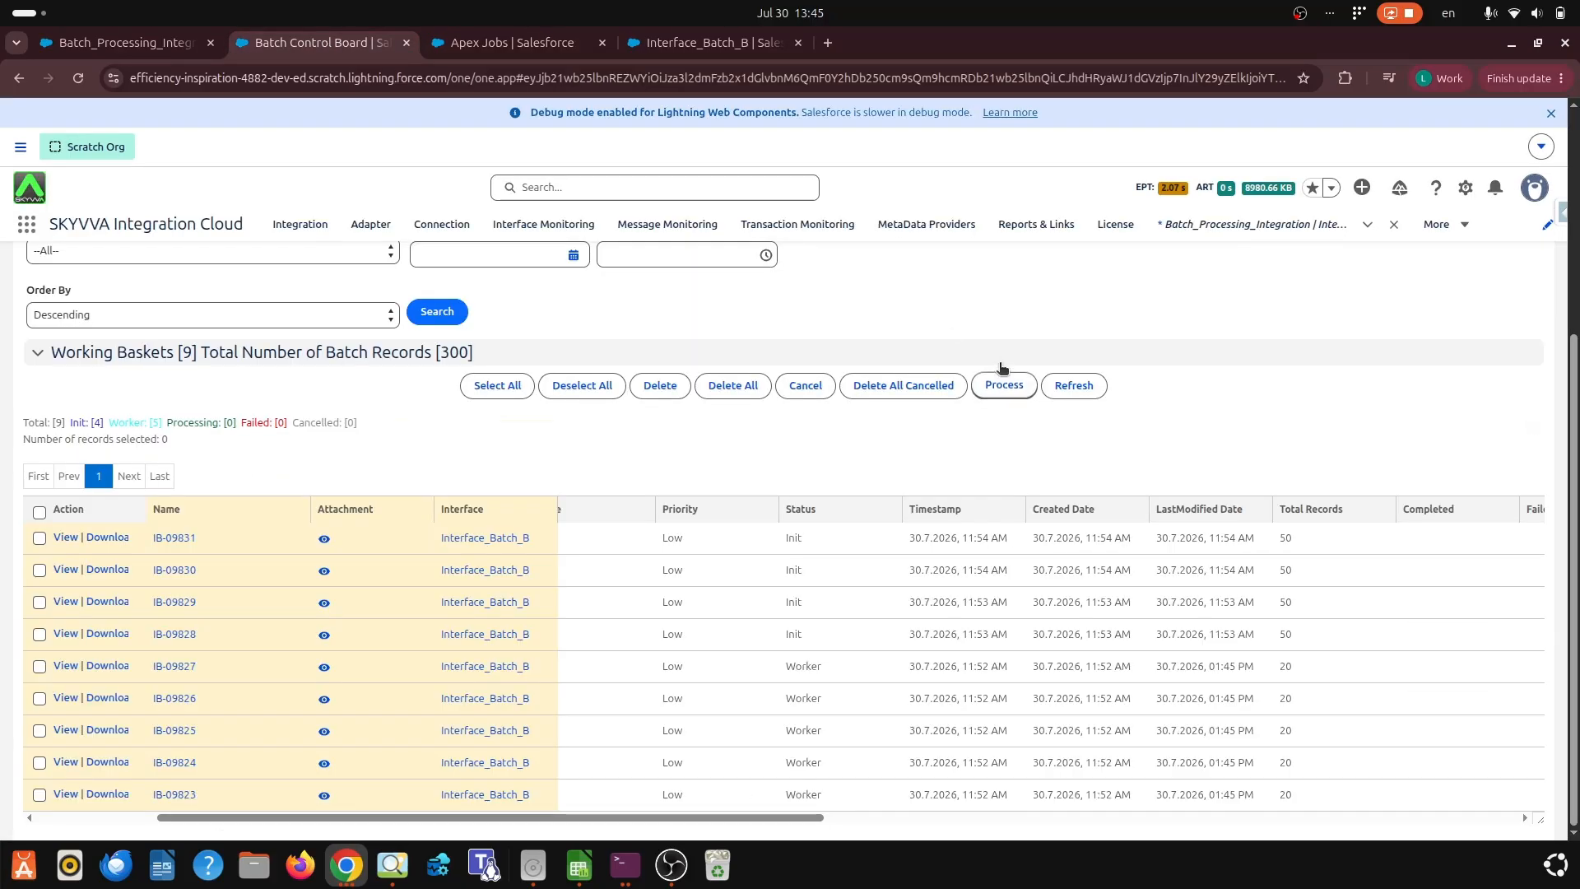
{"action": "left_click", "coordinate": [1072, 385]}
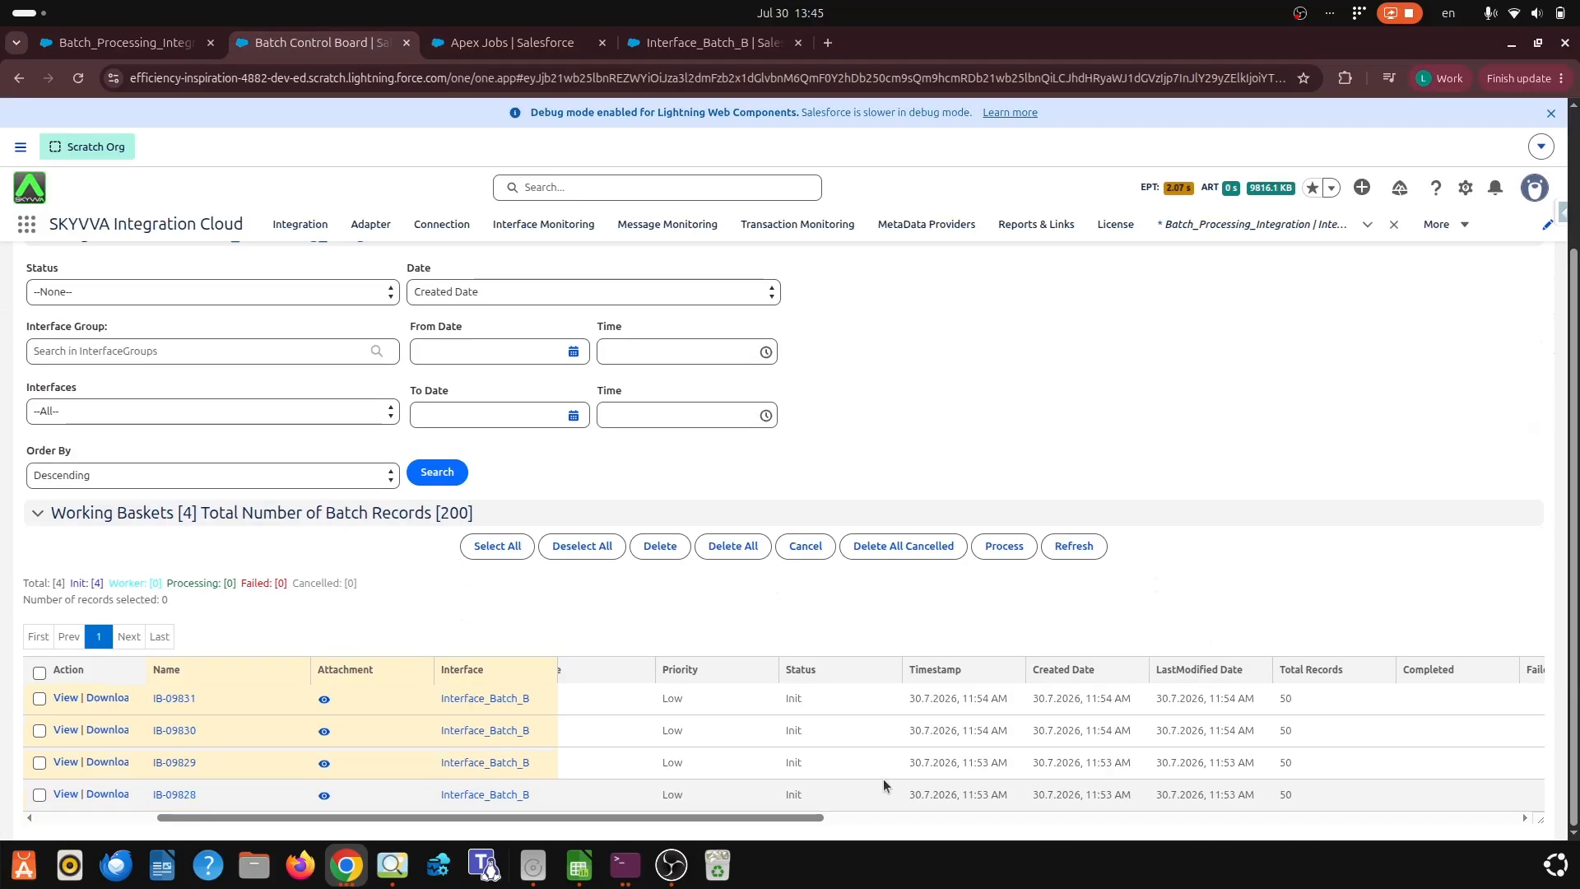
{"action": "scroll", "coordinate": [427, 459], "scroll_direction": "up", "scroll_amount": 3}
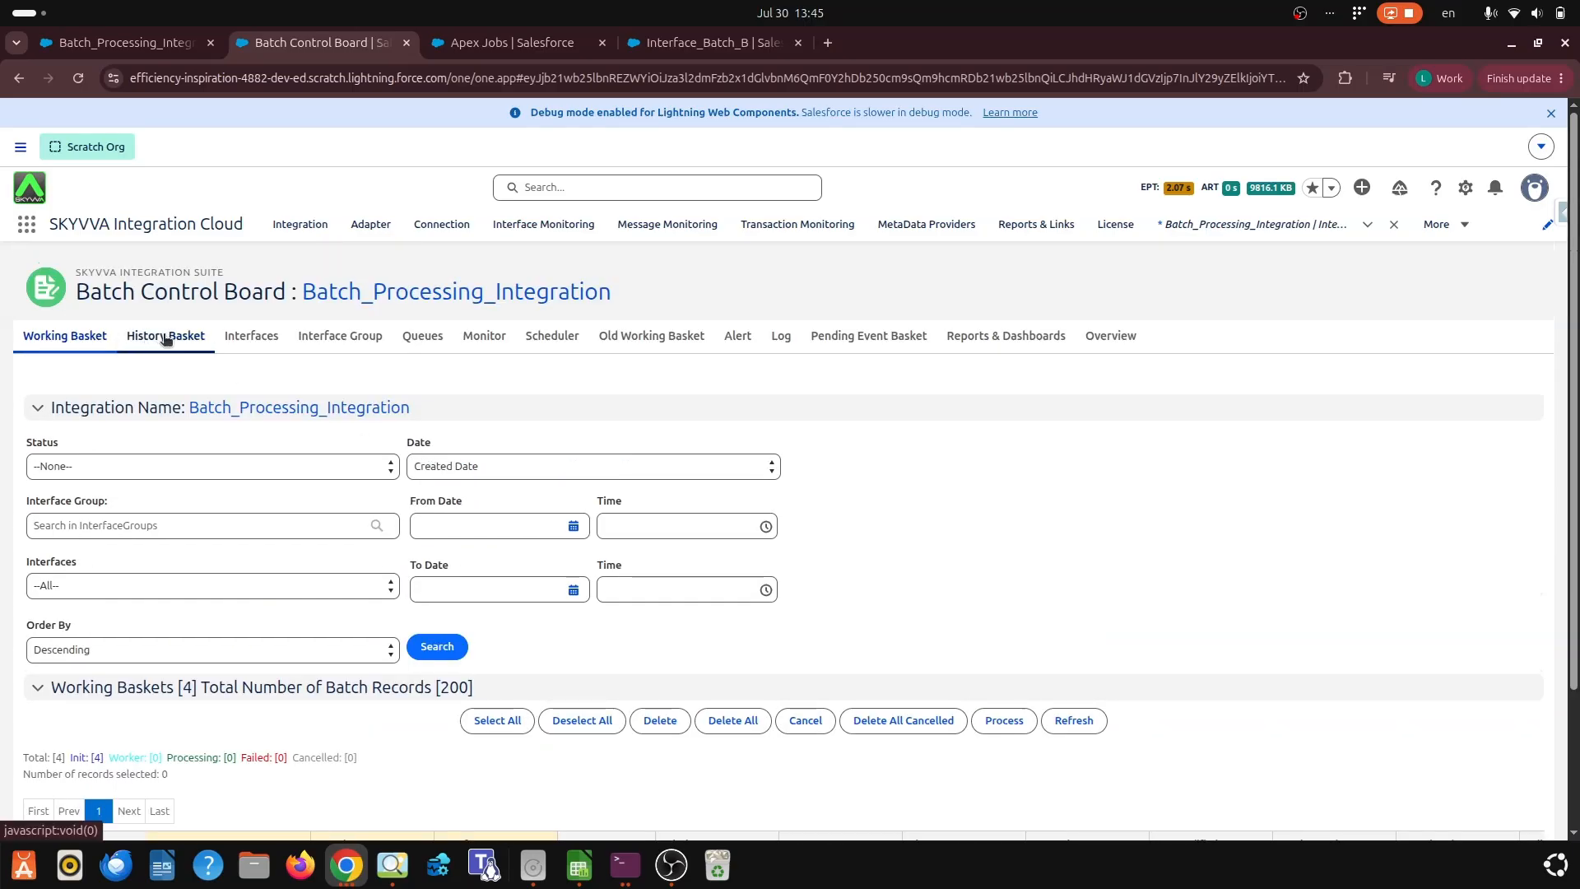
{"action": "left_click", "coordinate": [161, 337]}
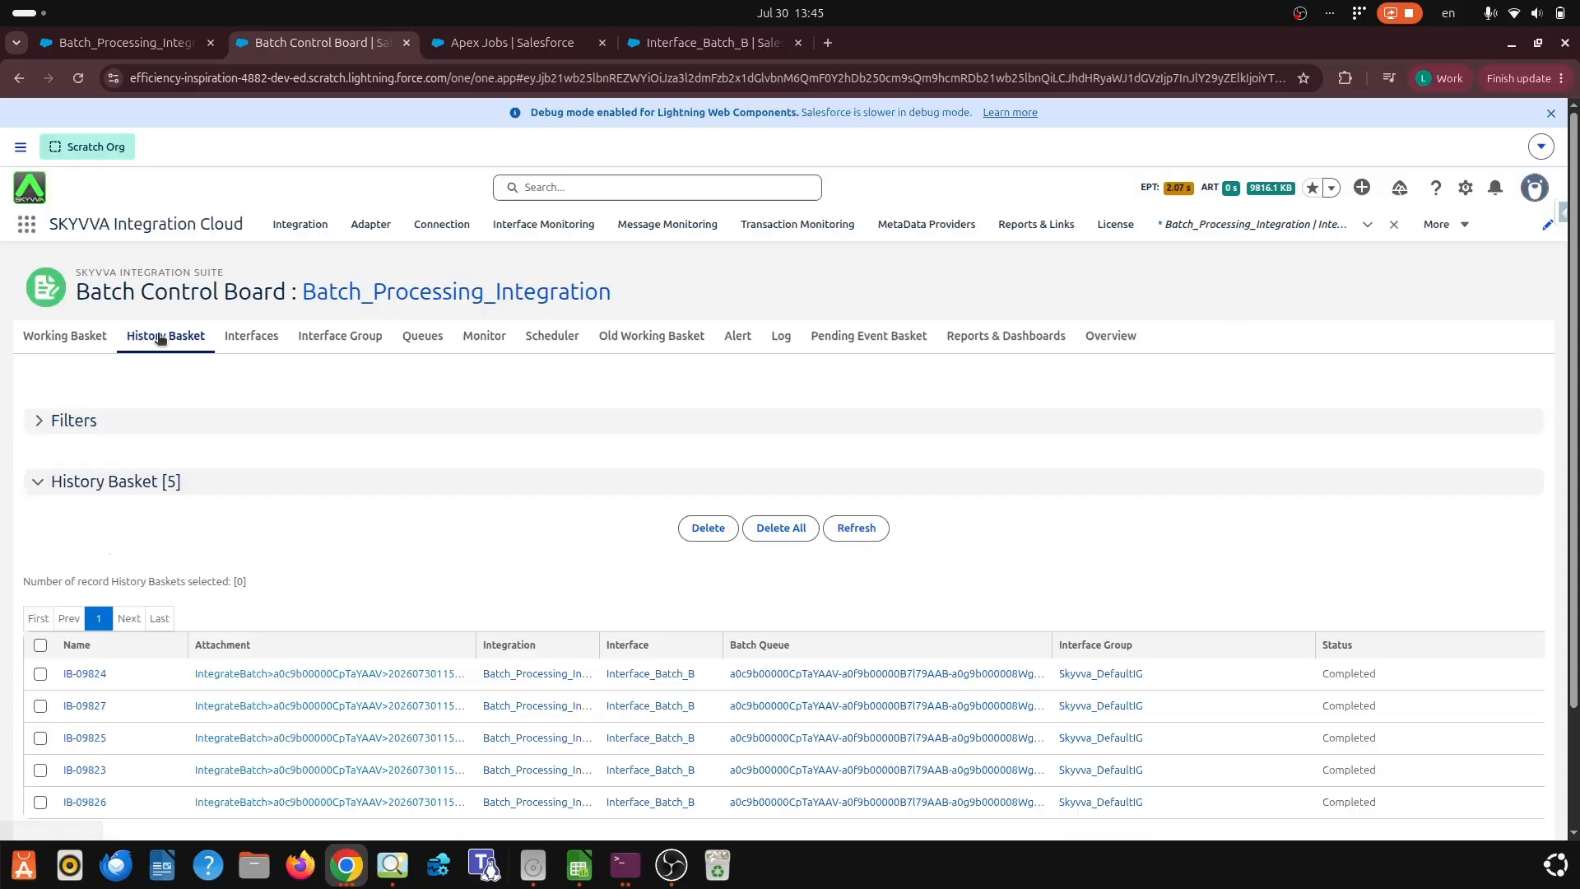
{"action": "scroll", "coordinate": [889, 665], "scroll_direction": "down", "scroll_amount": 3}
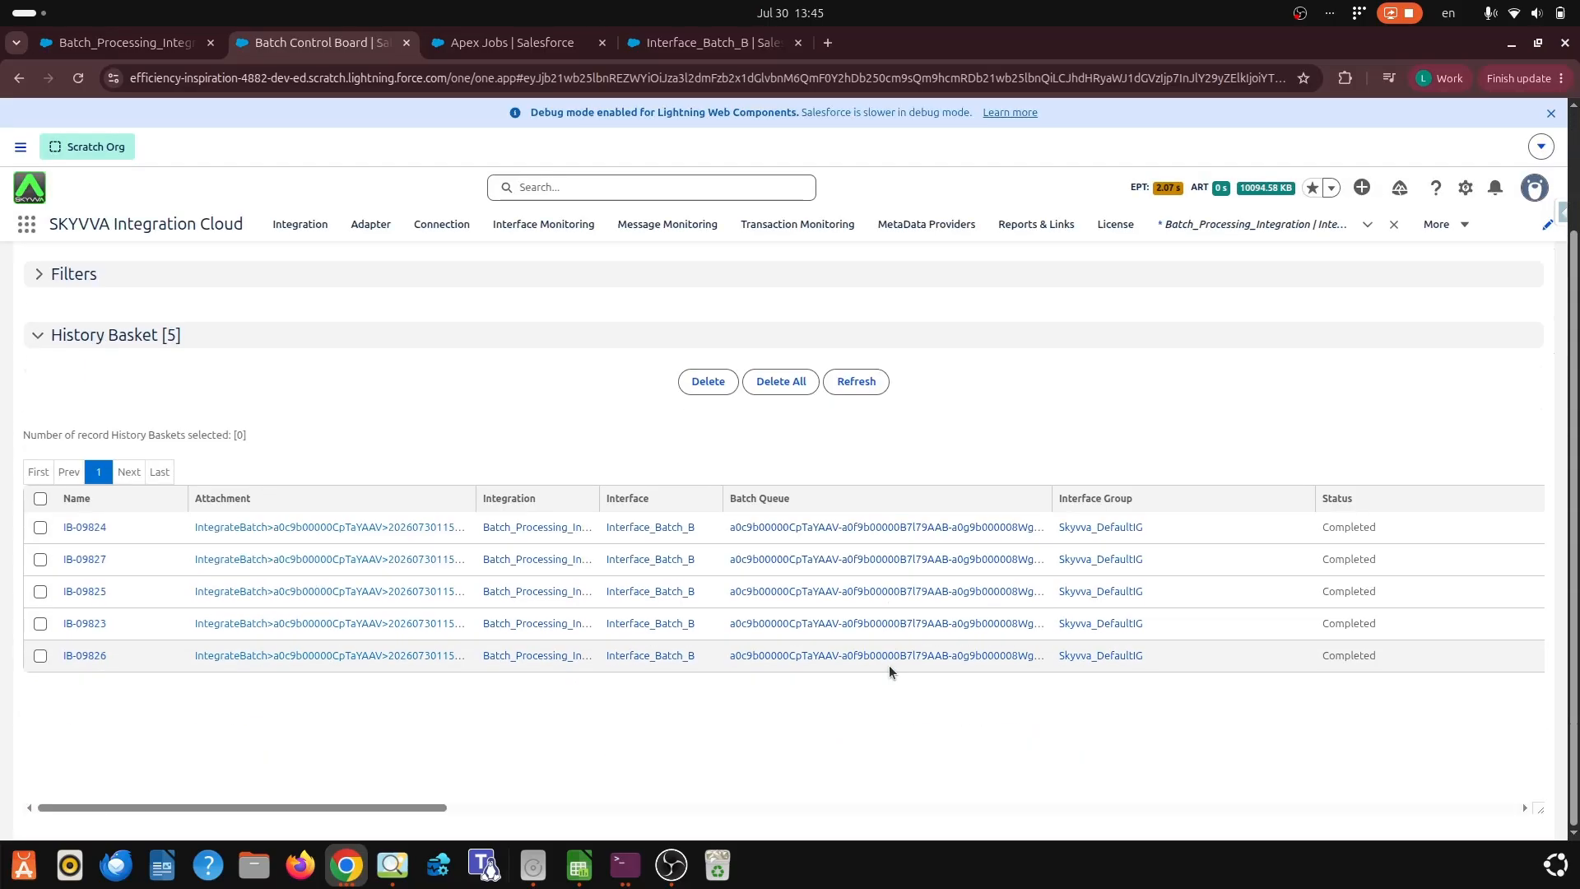
Step: Refresh the History Basket list and examine the total, completed and failed record counts of each basket
{"action": "left_click", "coordinate": [858, 378]}
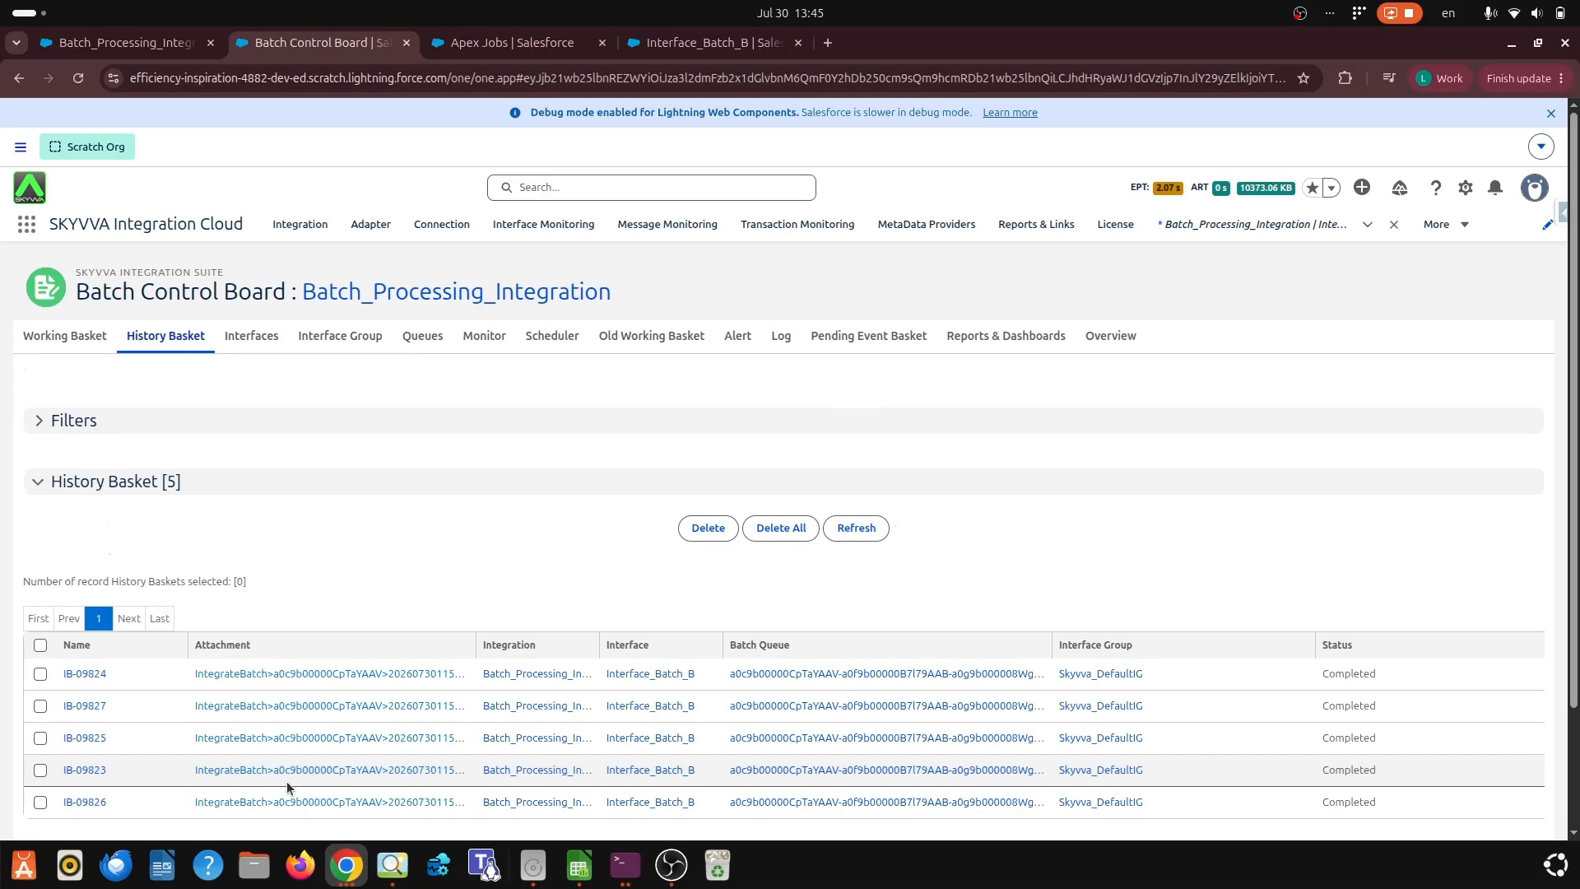
{"action": "scroll", "coordinate": [235, 793], "scroll_direction": "down", "scroll_amount": 2}
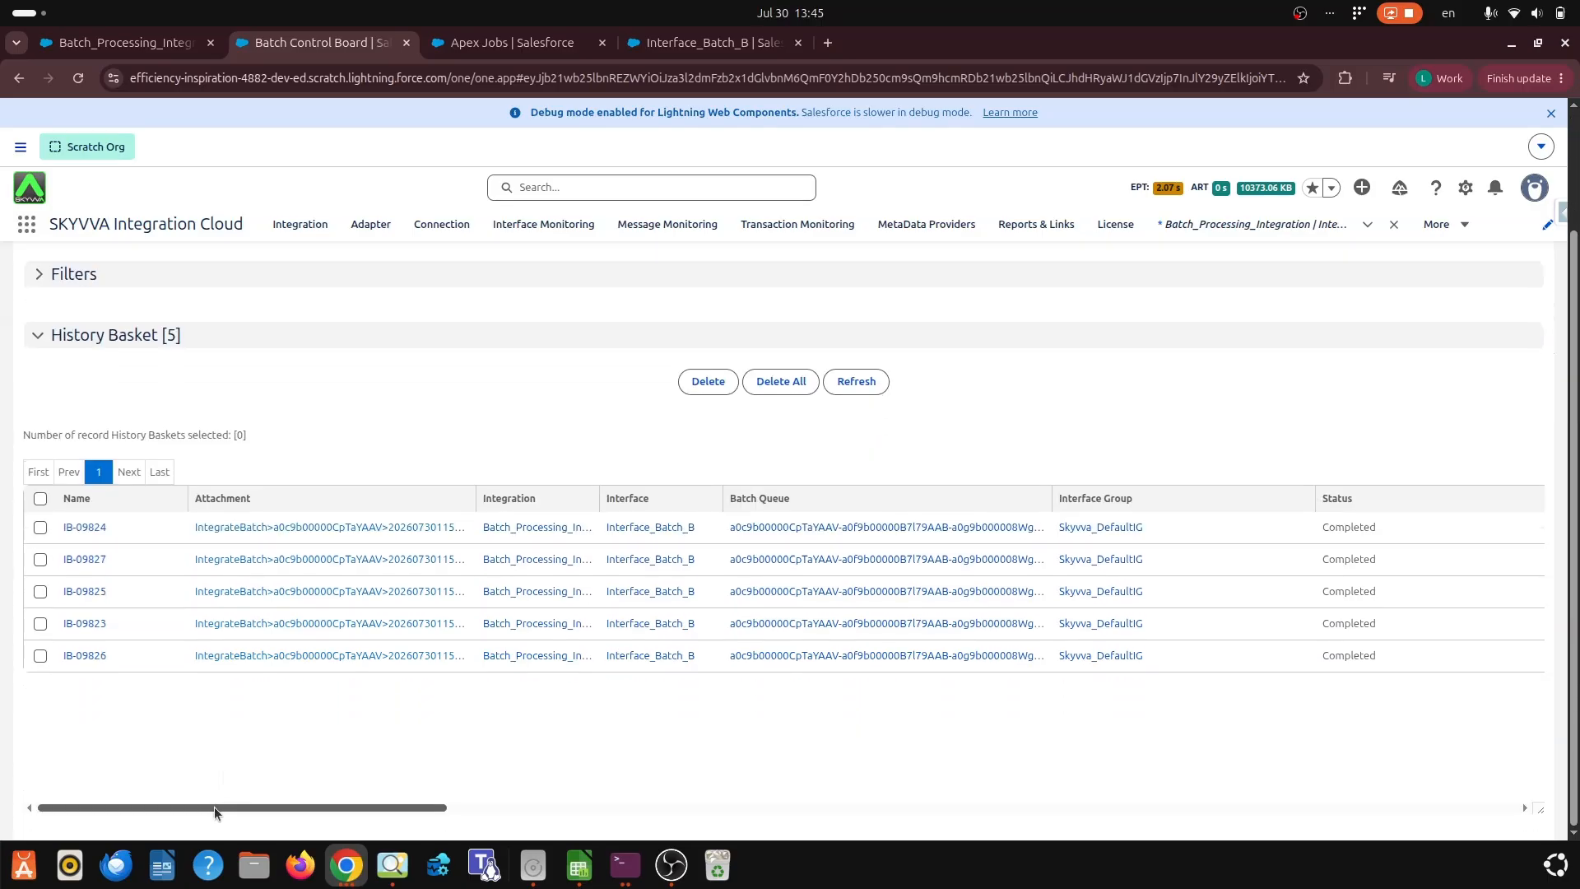
{"action": "left_click_drag", "start_coordinate": [214, 806], "coordinate": [592, 796]}
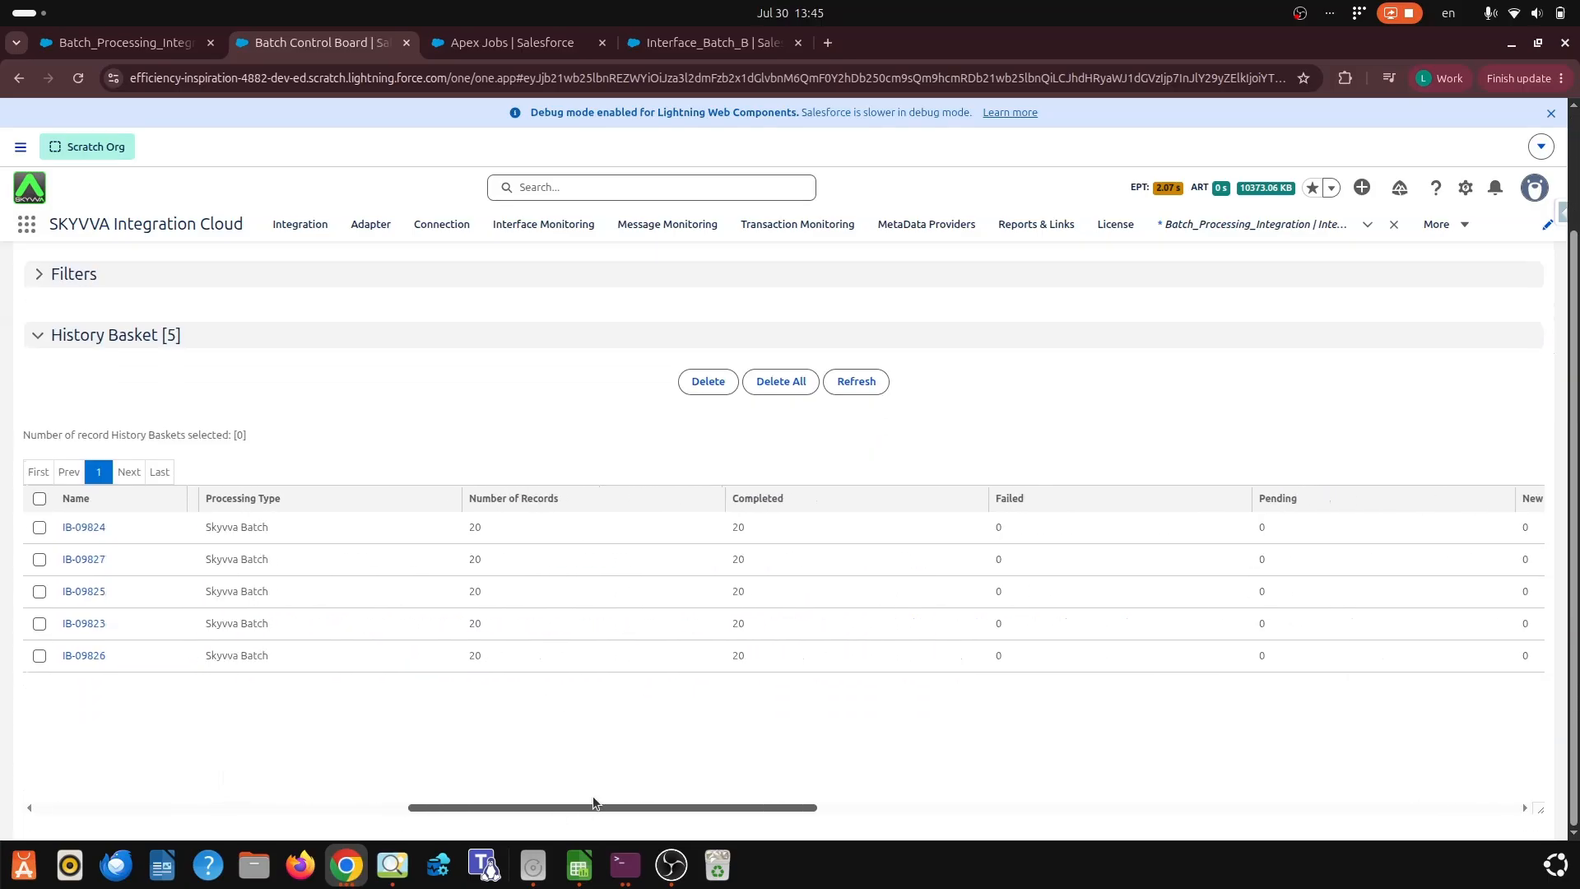
{"action": "scroll", "coordinate": [750, 620], "scroll_direction": "up", "scroll_amount": 2}
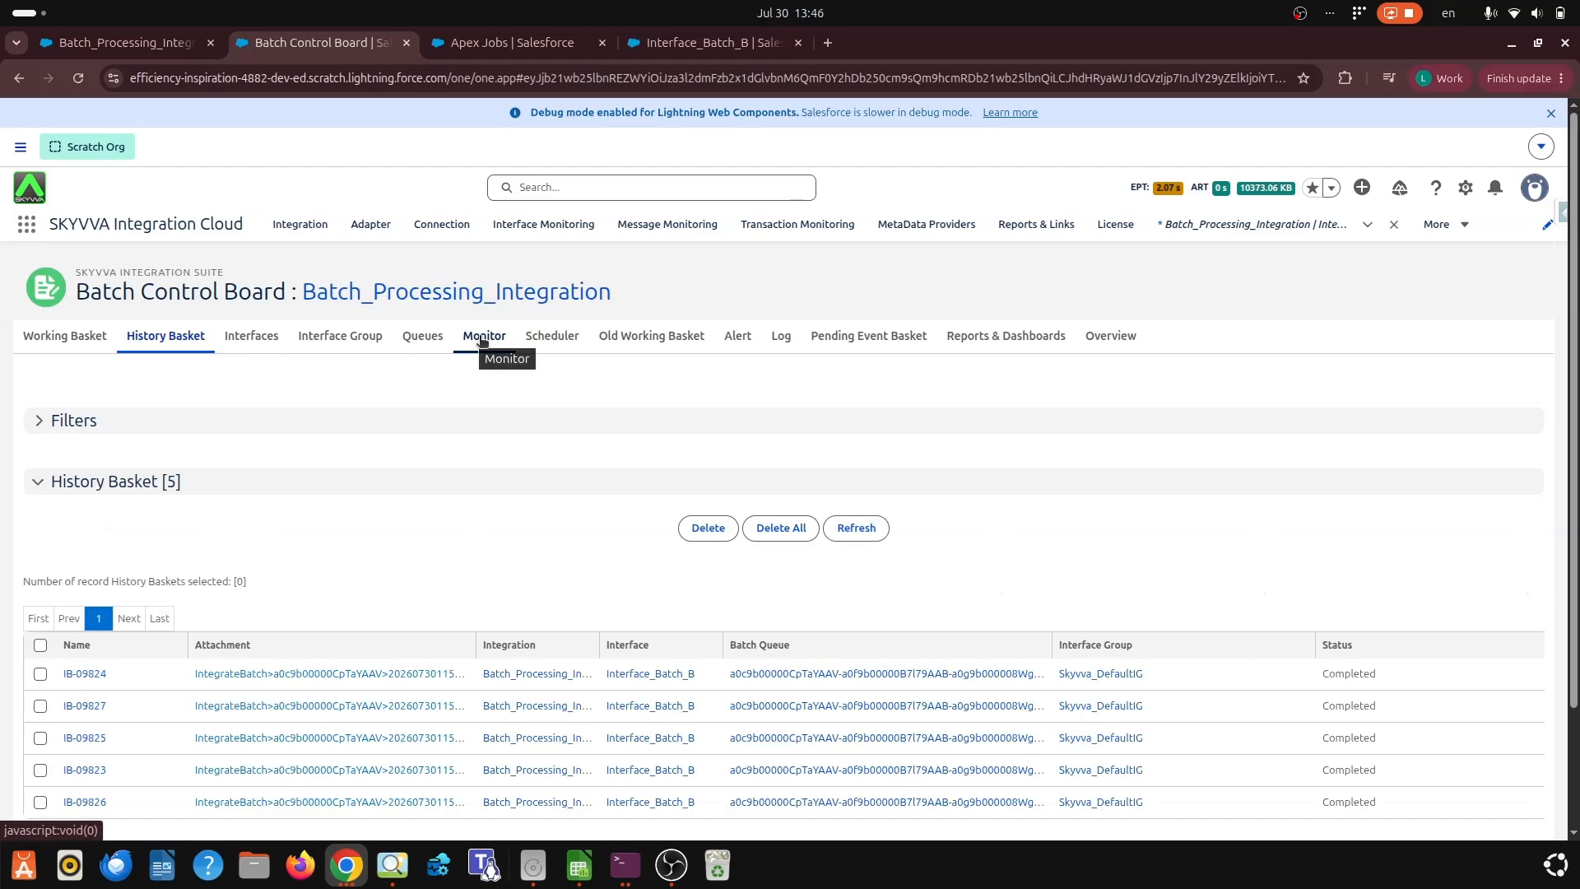
Step: Search the integration messages in the control board's Monitor and expand the IB-09826 basket message to examine its individual records
{"action": "left_click", "coordinate": [483, 338]}
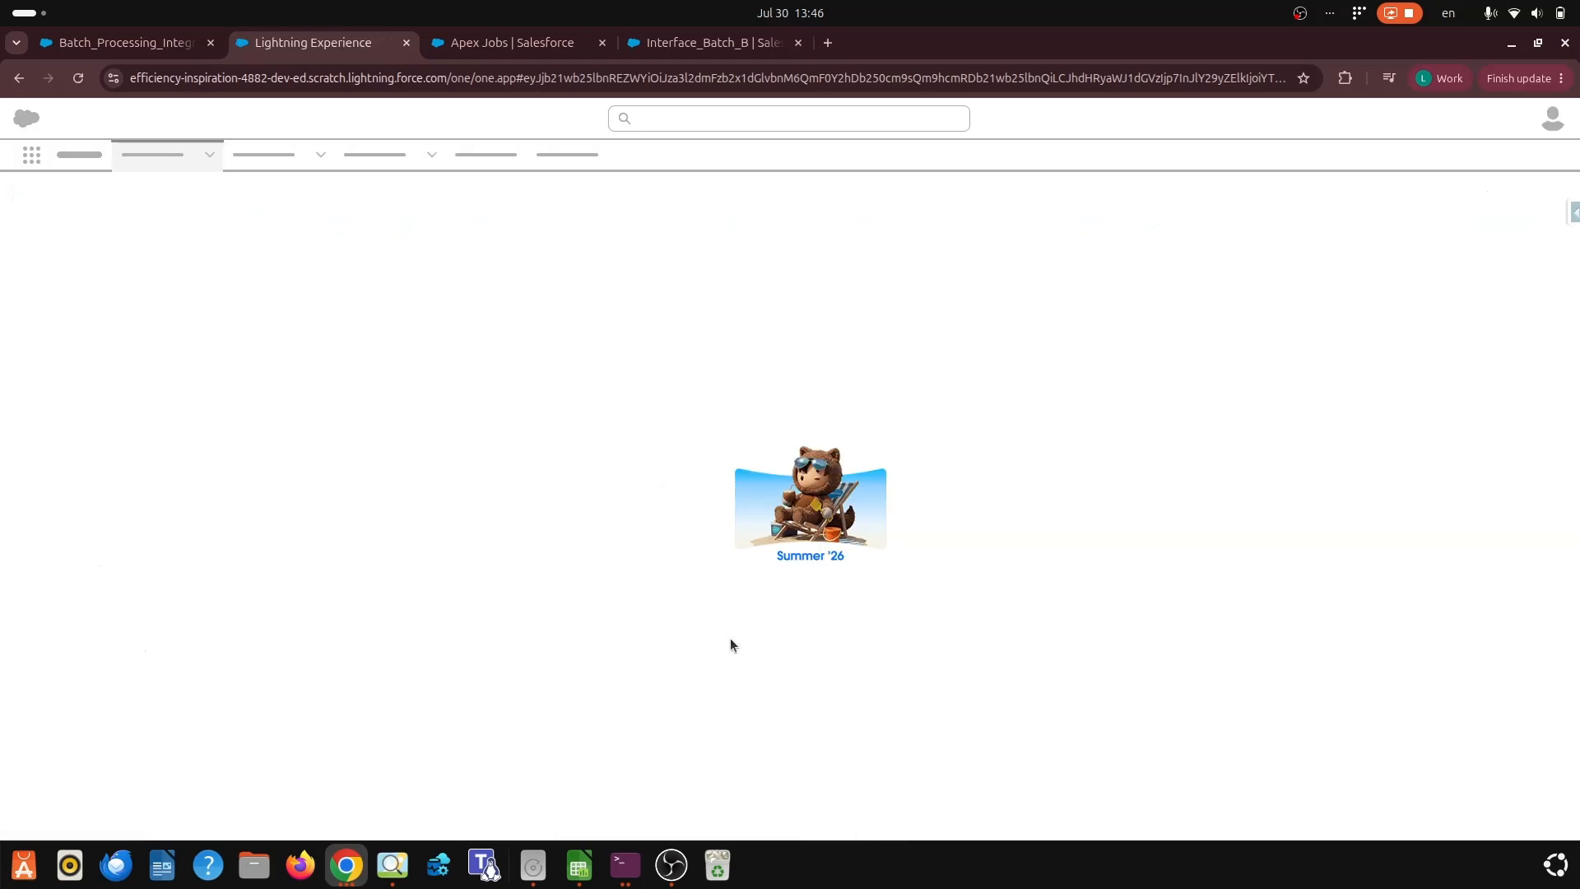
{"action": "left_click", "coordinate": [699, 649]}
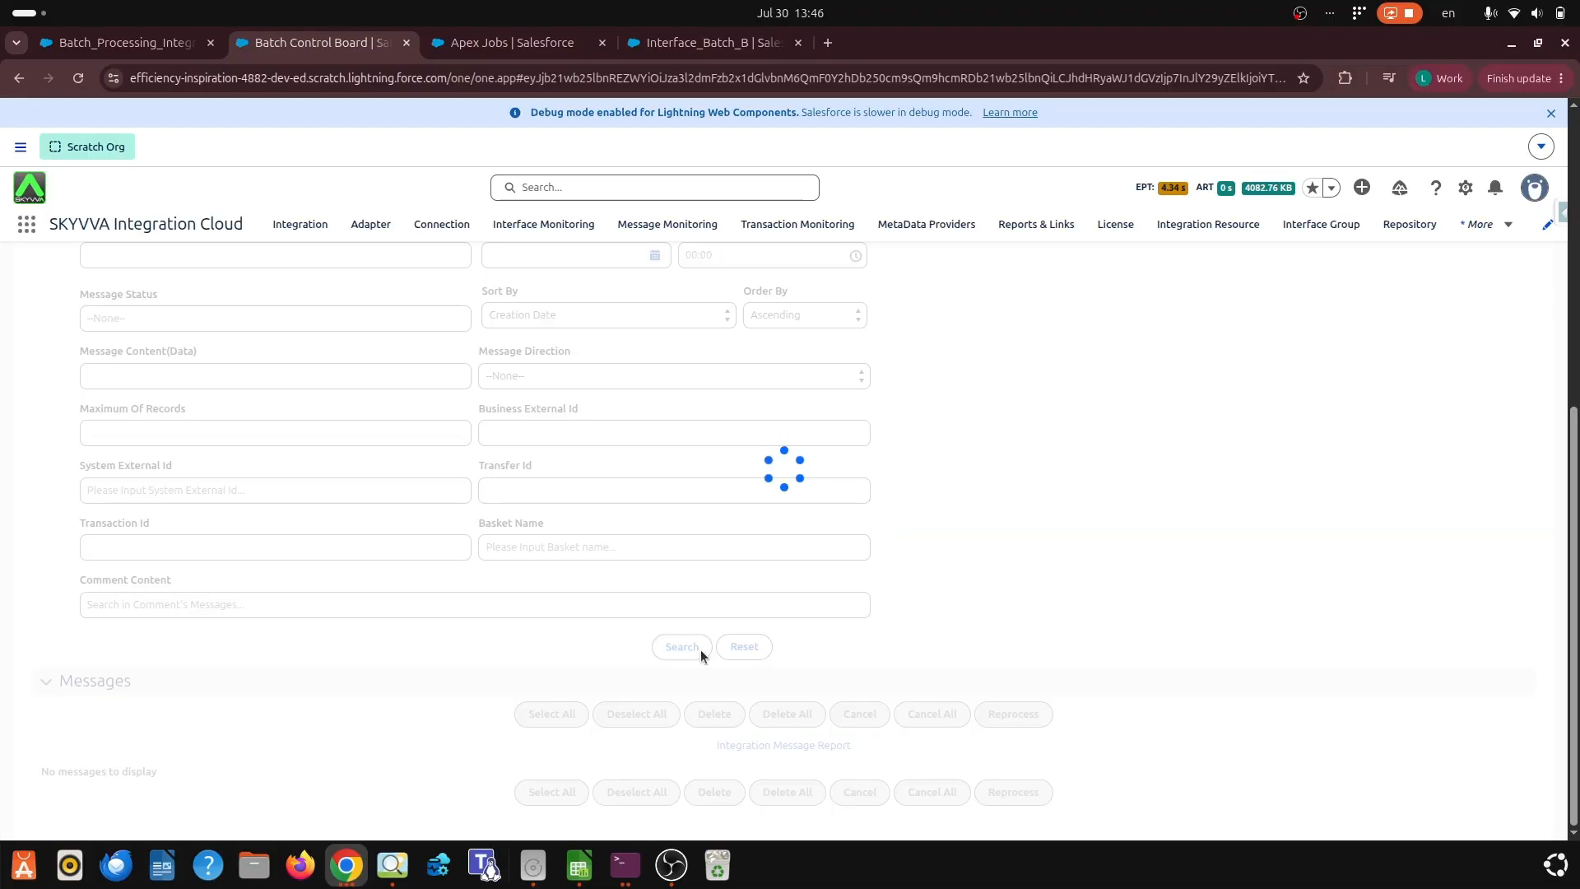
{"action": "scroll", "coordinate": [699, 649], "scroll_direction": "down", "scroll_amount": 5}
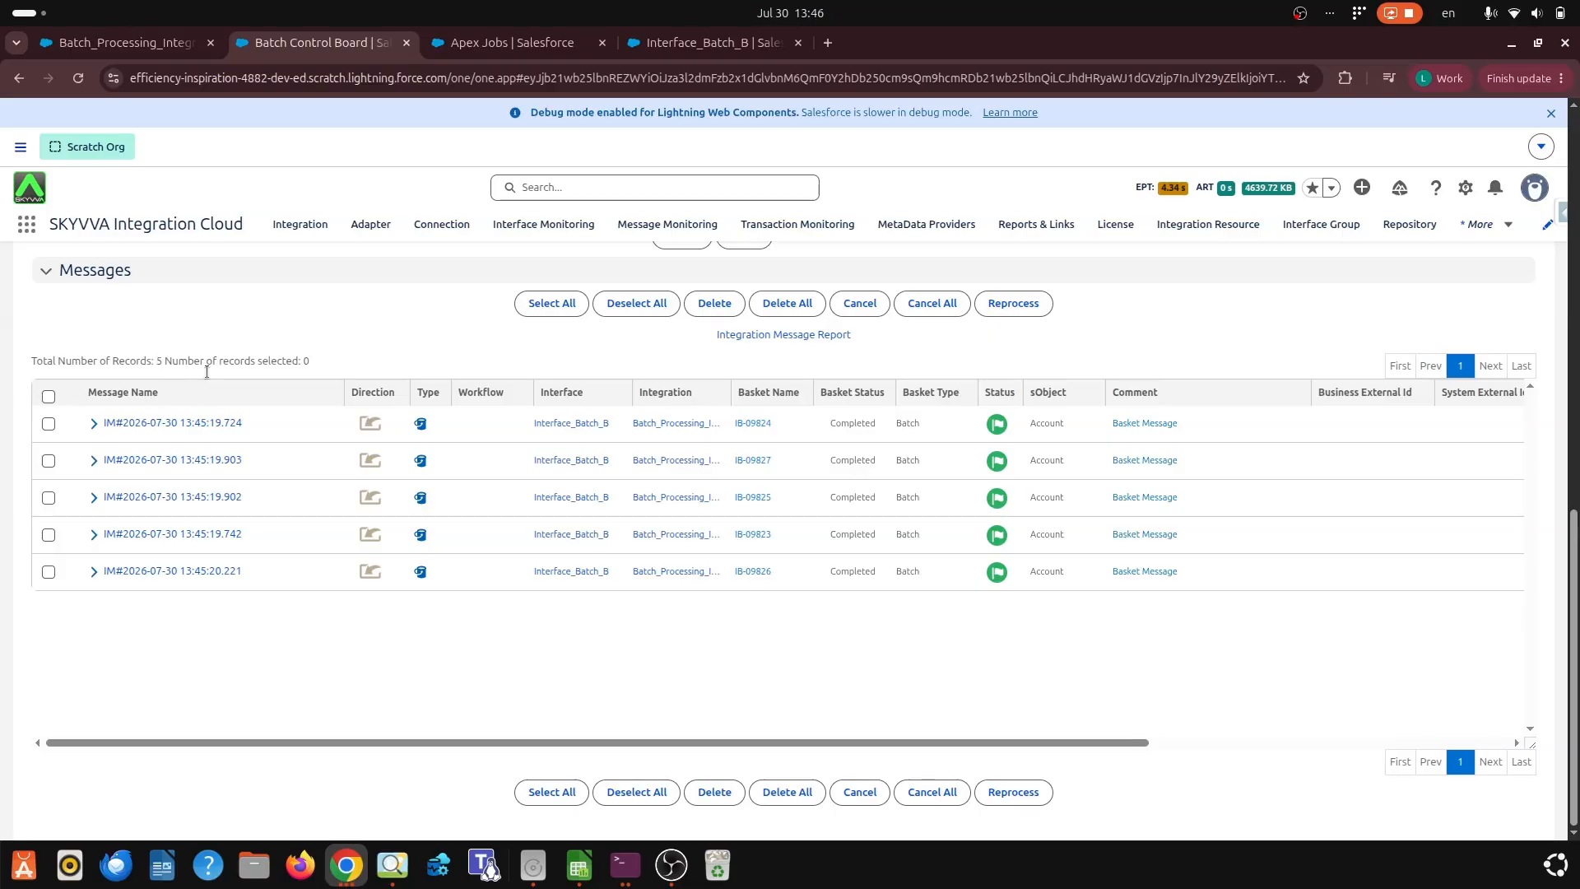
{"action": "left_click", "coordinate": [94, 572]}
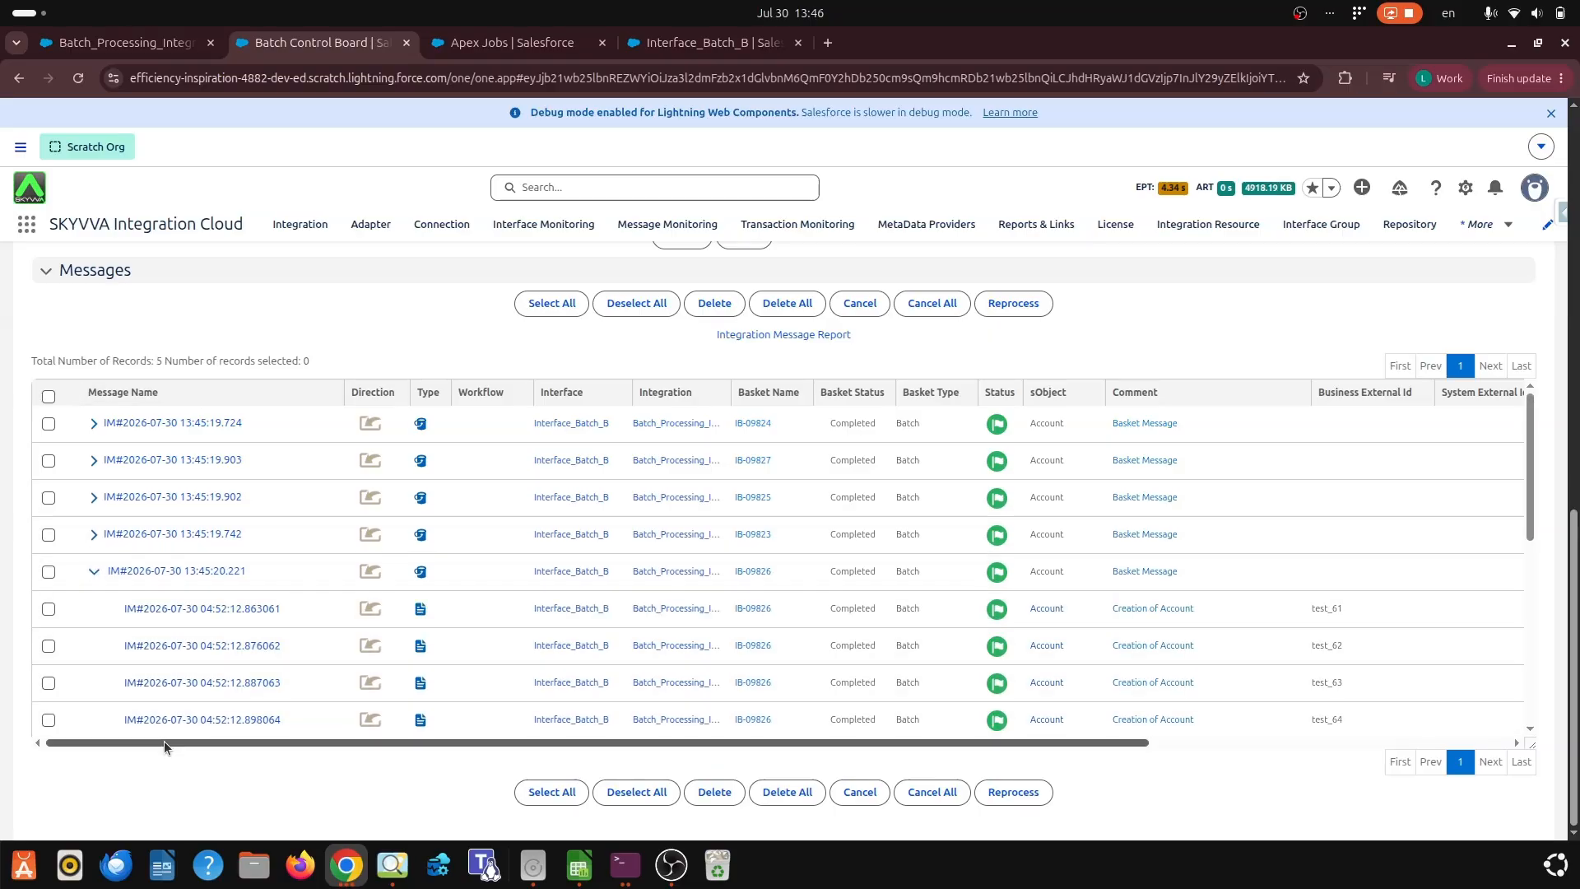
{"action": "left_click_drag", "start_coordinate": [164, 742], "coordinate": [299, 743]}
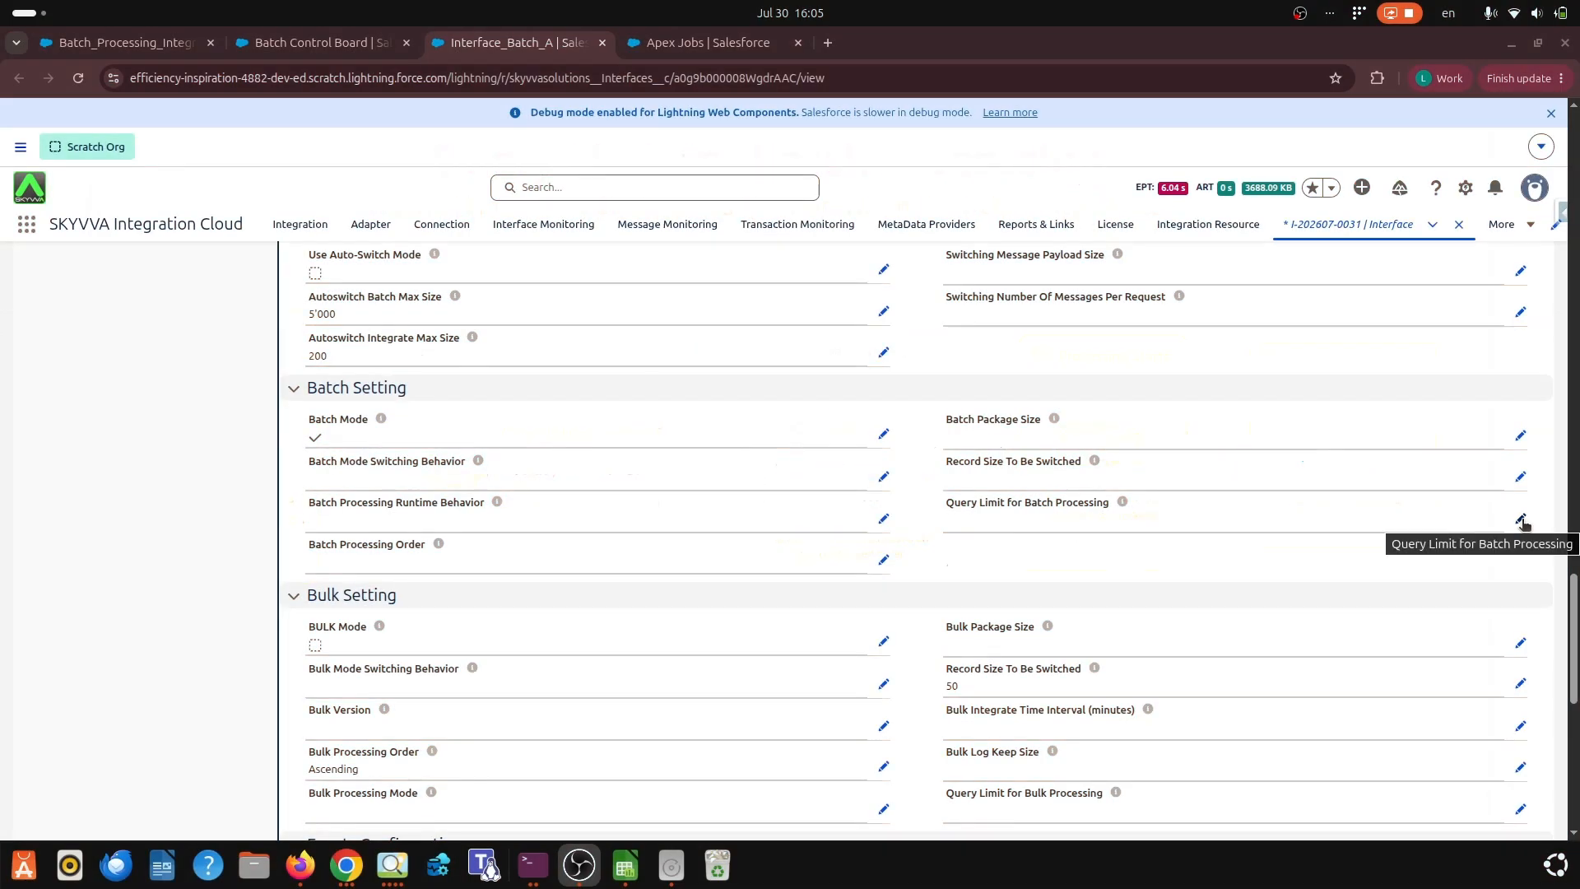
Step: Set Interface_Batch_A's Query Limit for Batch Processing to 3, keep Batch Processing Order at --None--, and save the interface
{"action": "left_click", "coordinate": [1520, 521]}
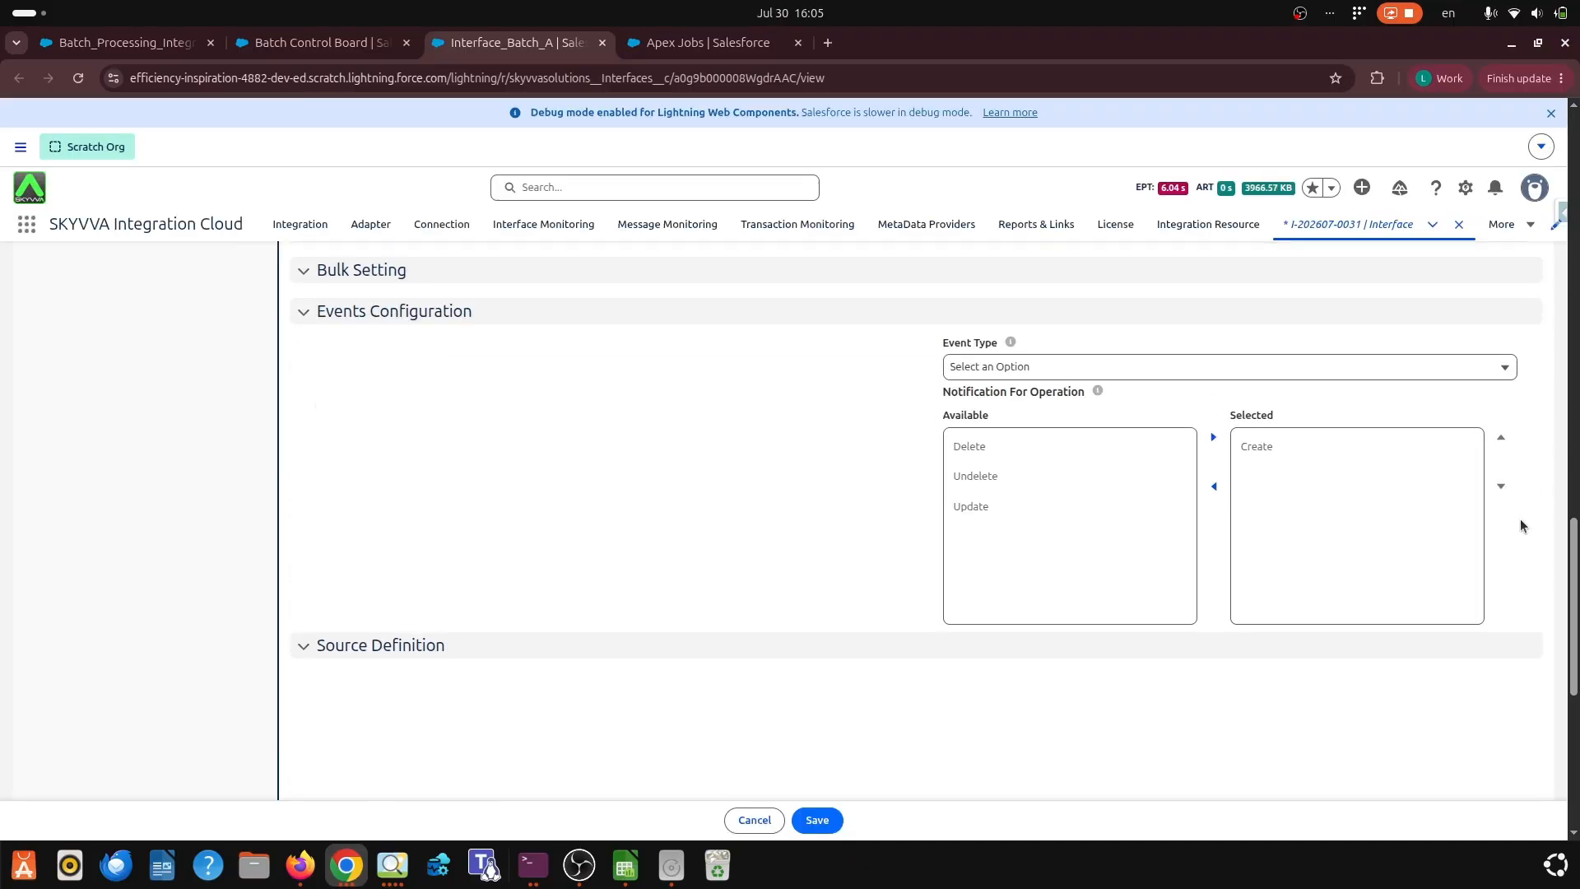
{"action": "scroll", "coordinate": [853, 617], "scroll_direction": "down", "scroll_amount": 15}
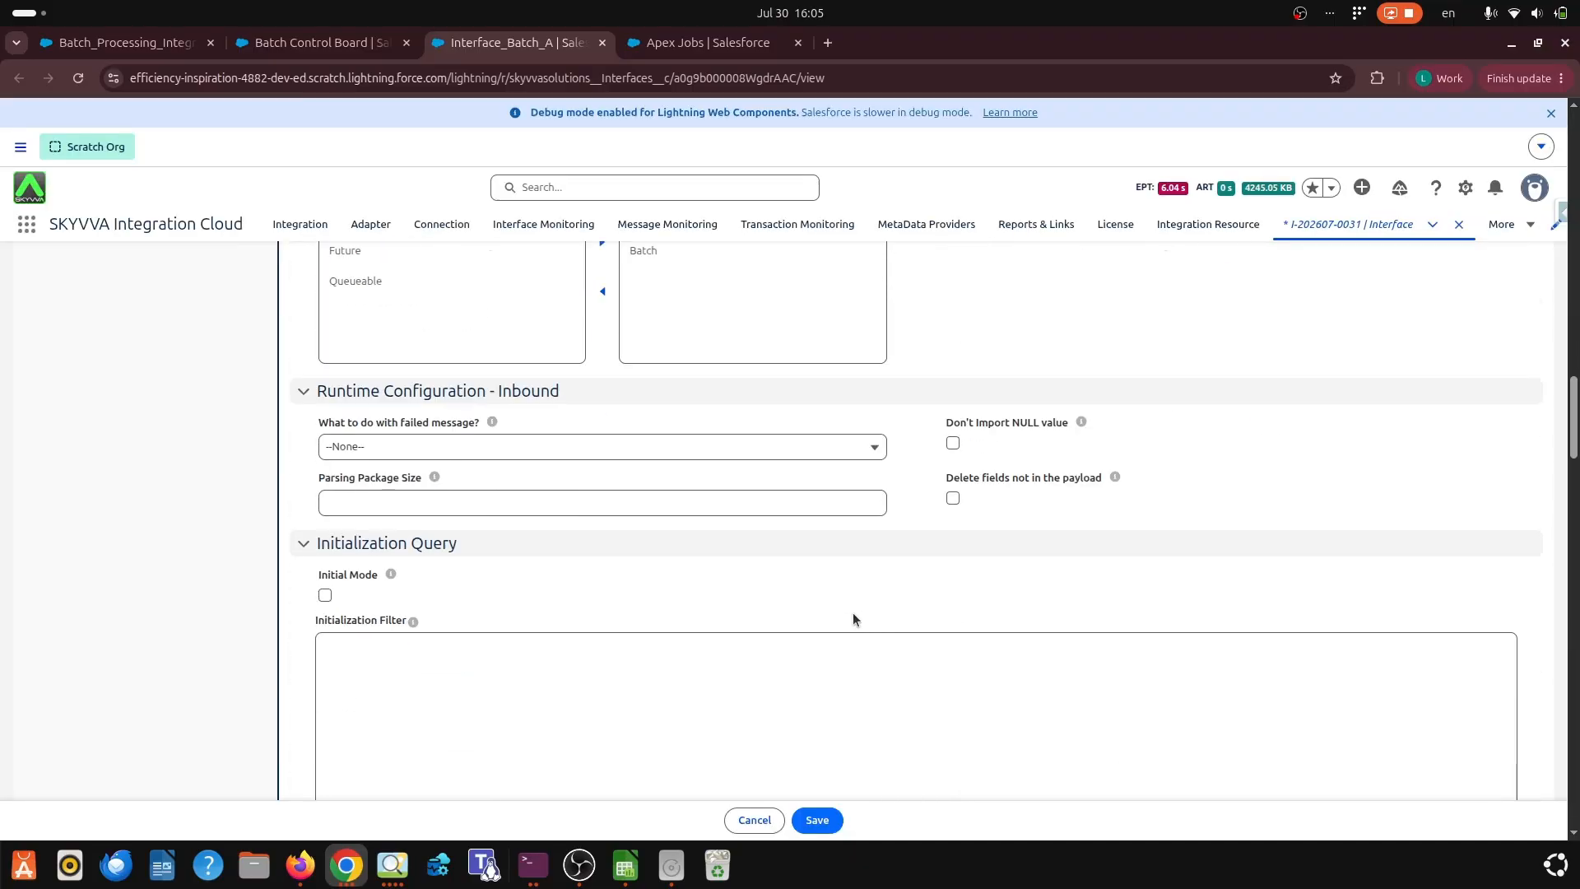
{"action": "scroll", "coordinate": [853, 619], "scroll_direction": "down", "scroll_amount": 10}
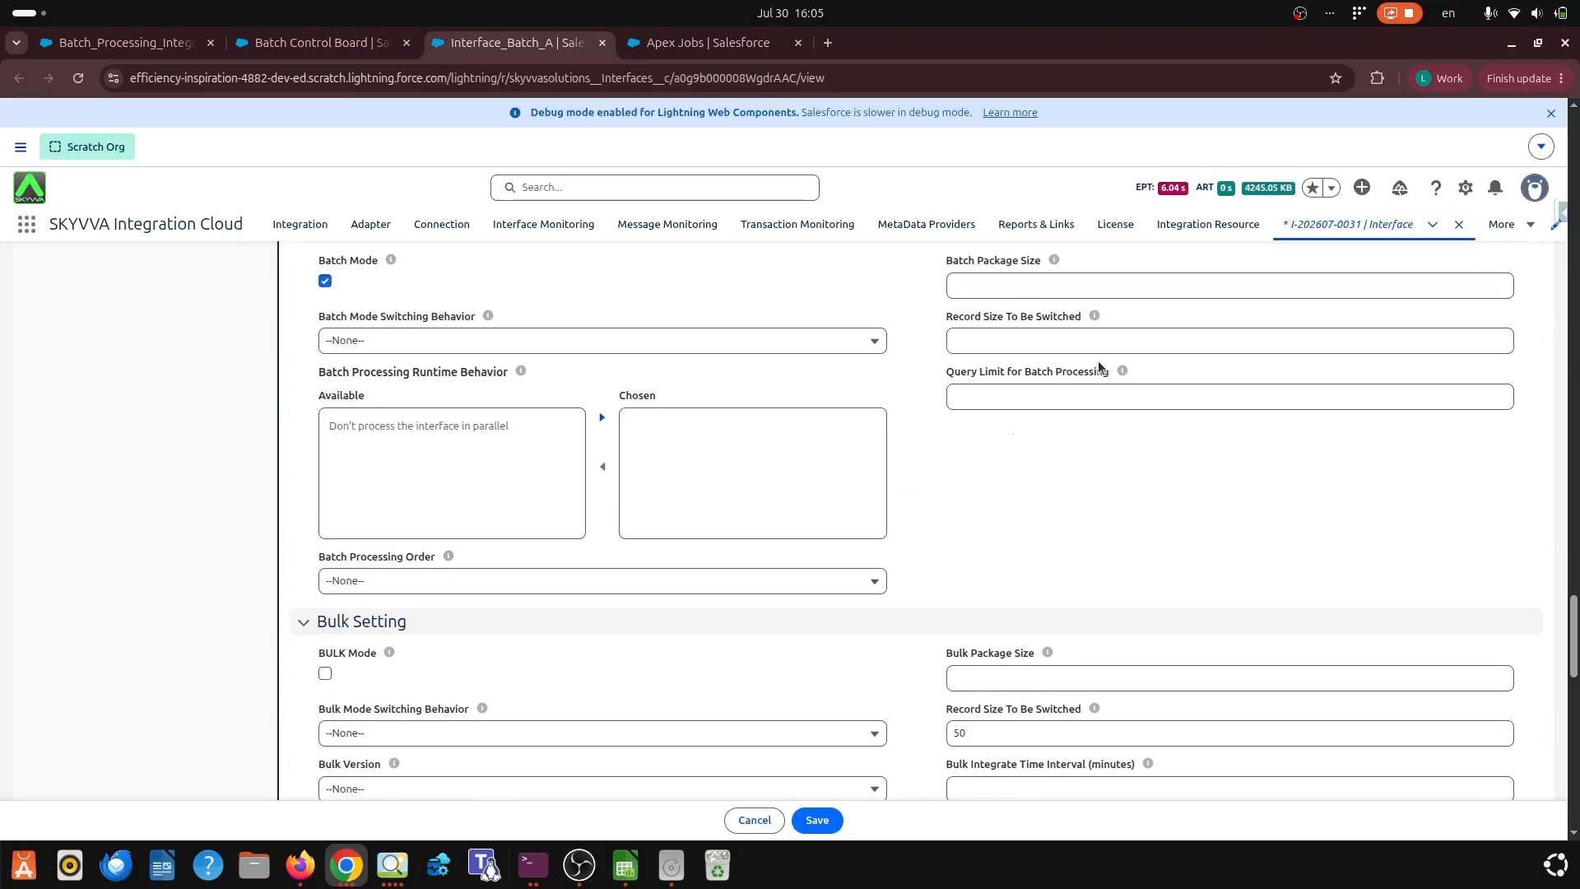
{"action": "mouse_move", "coordinate": [1123, 371]}
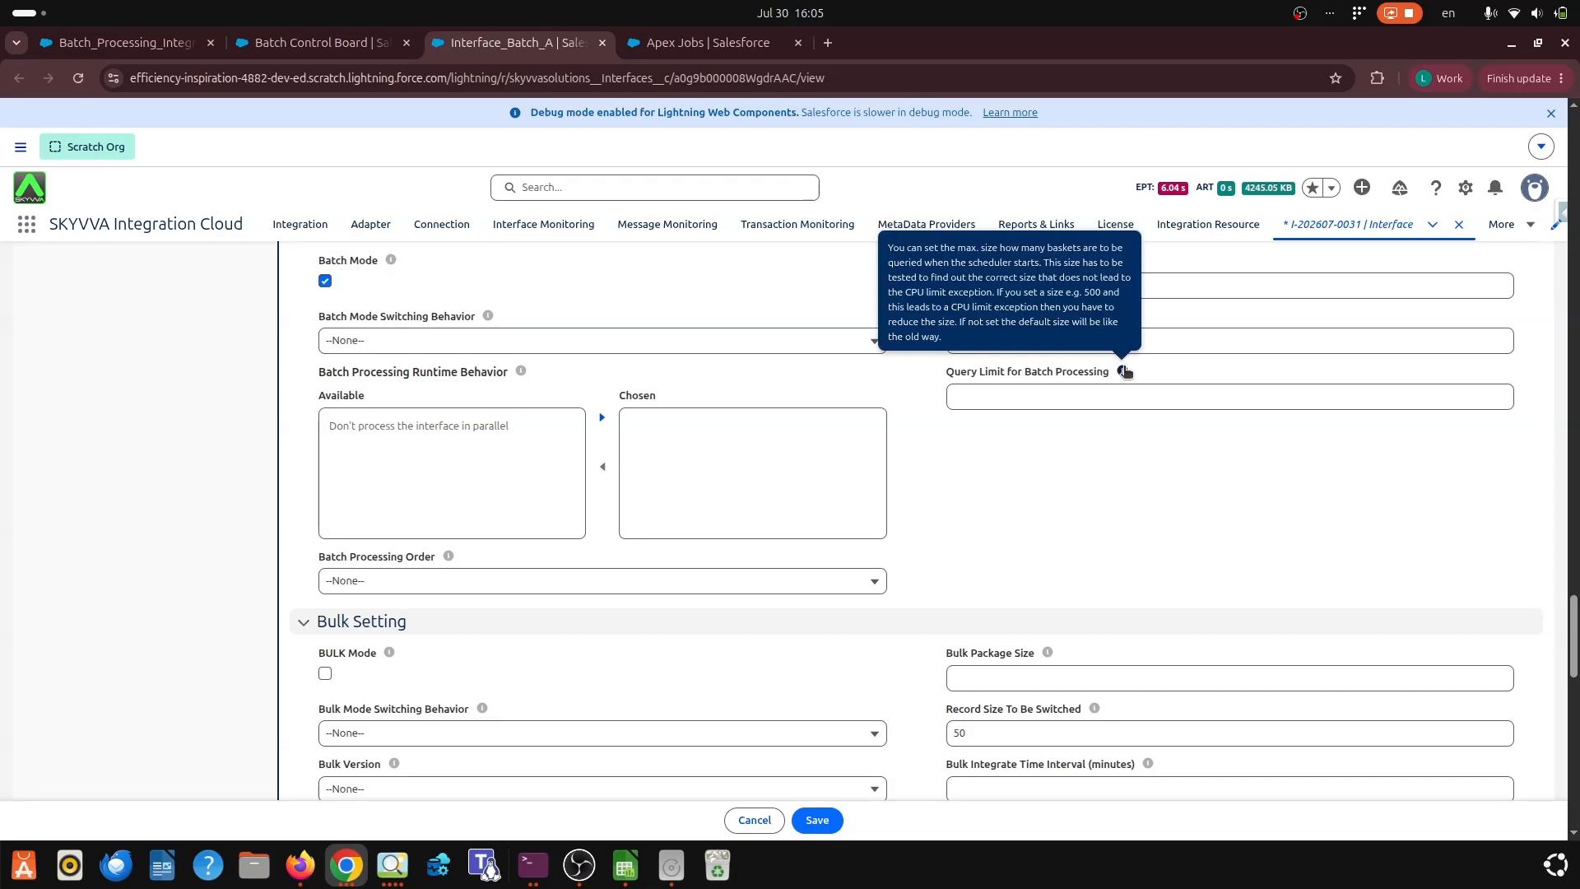
{"action": "left_click", "coordinate": [1012, 401]}
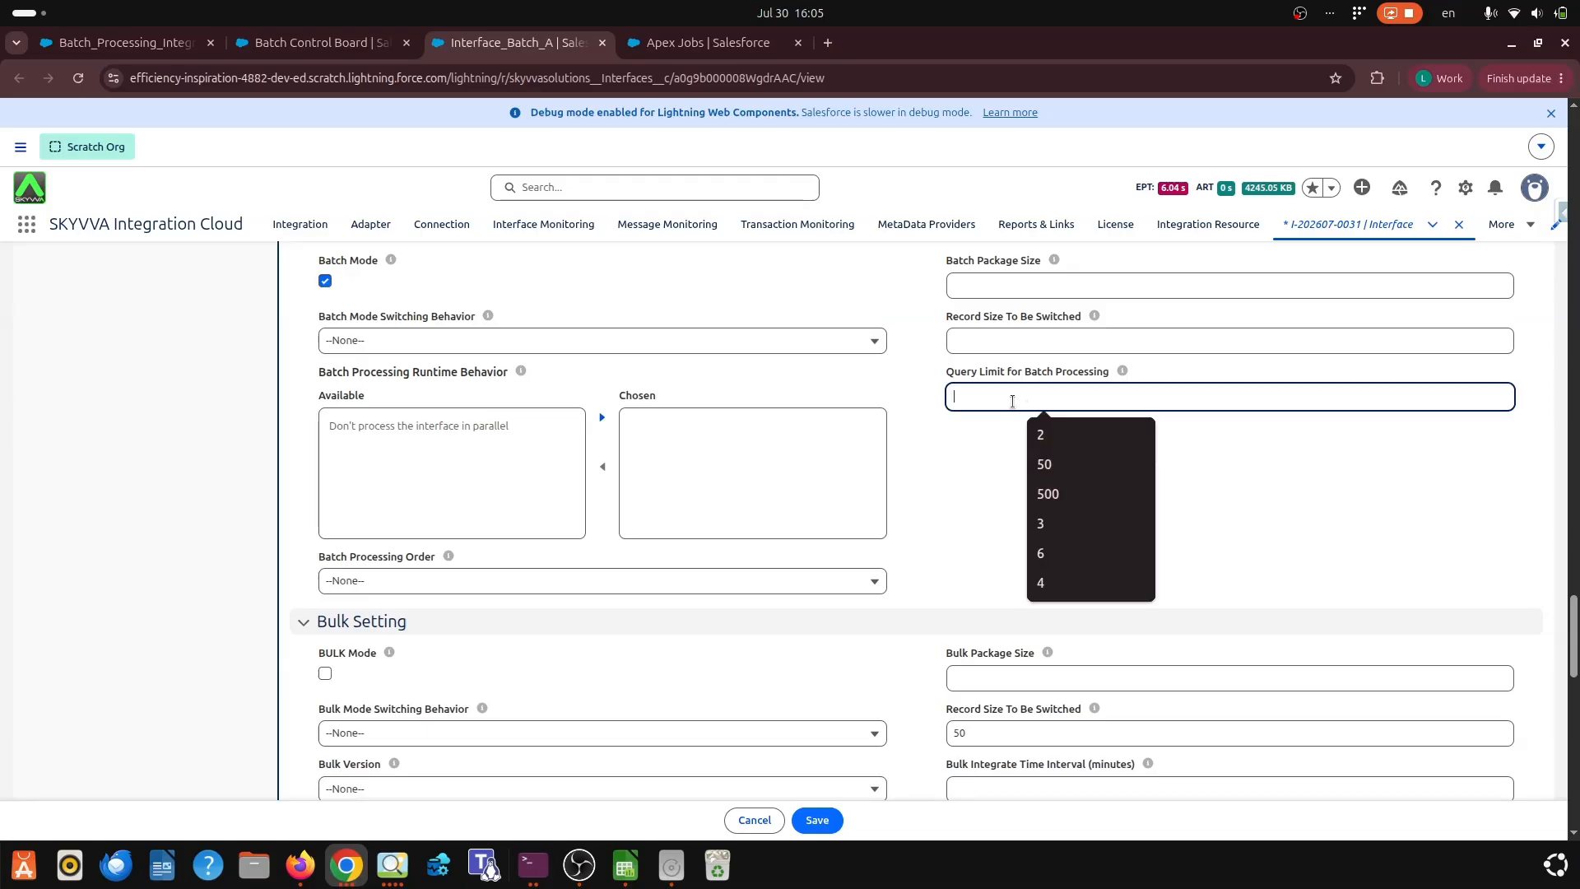
{"action": "type", "text": "3"}
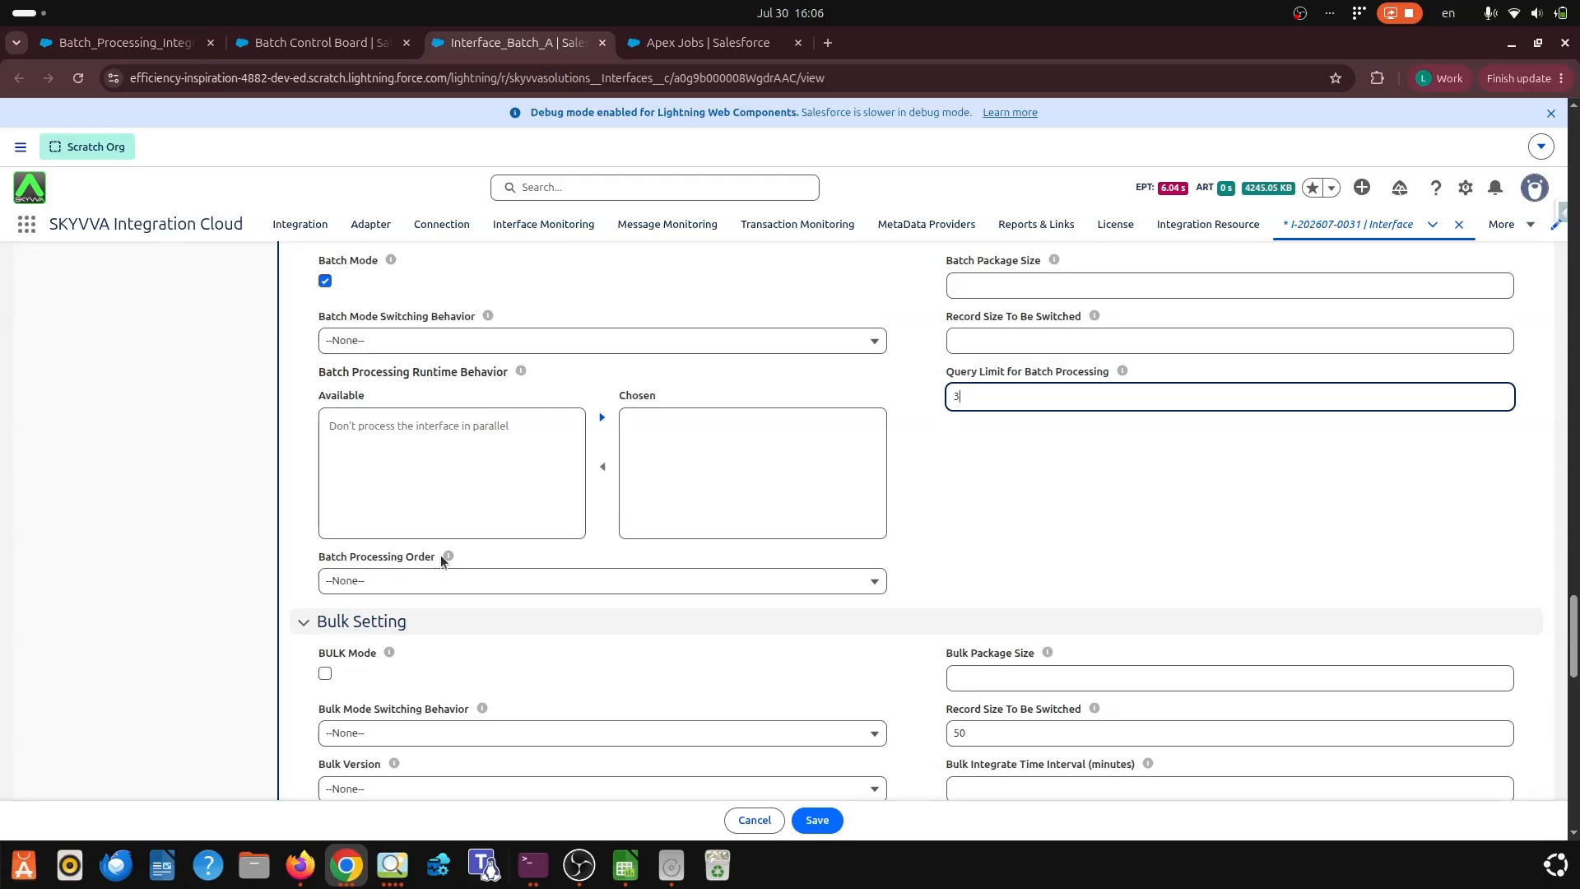
{"action": "left_click", "coordinate": [436, 582]}
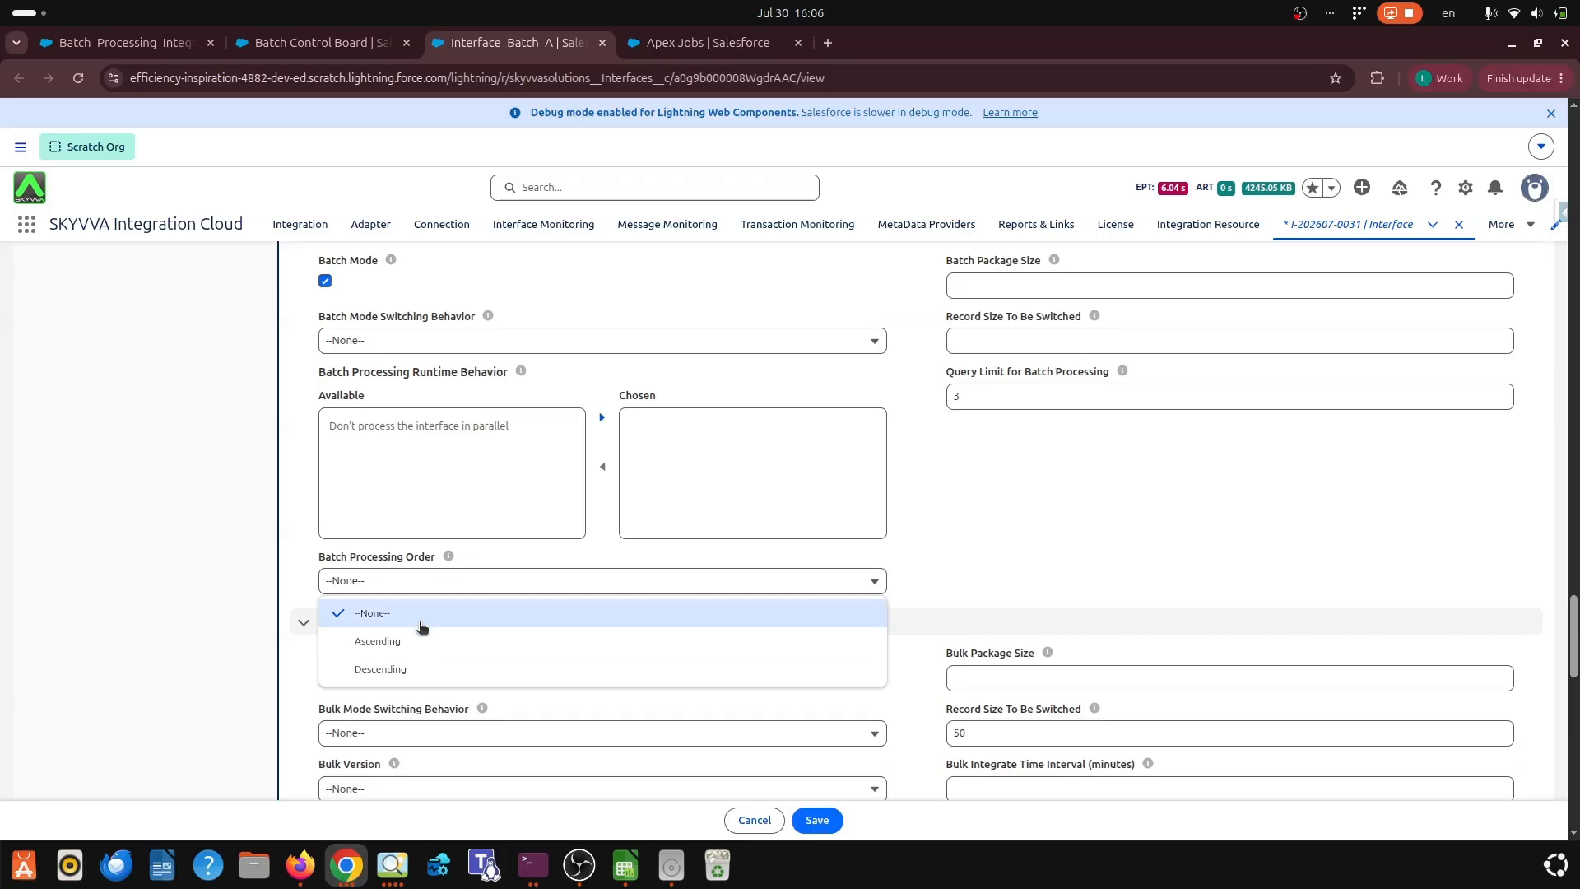
{"action": "left_click", "coordinate": [421, 627]}
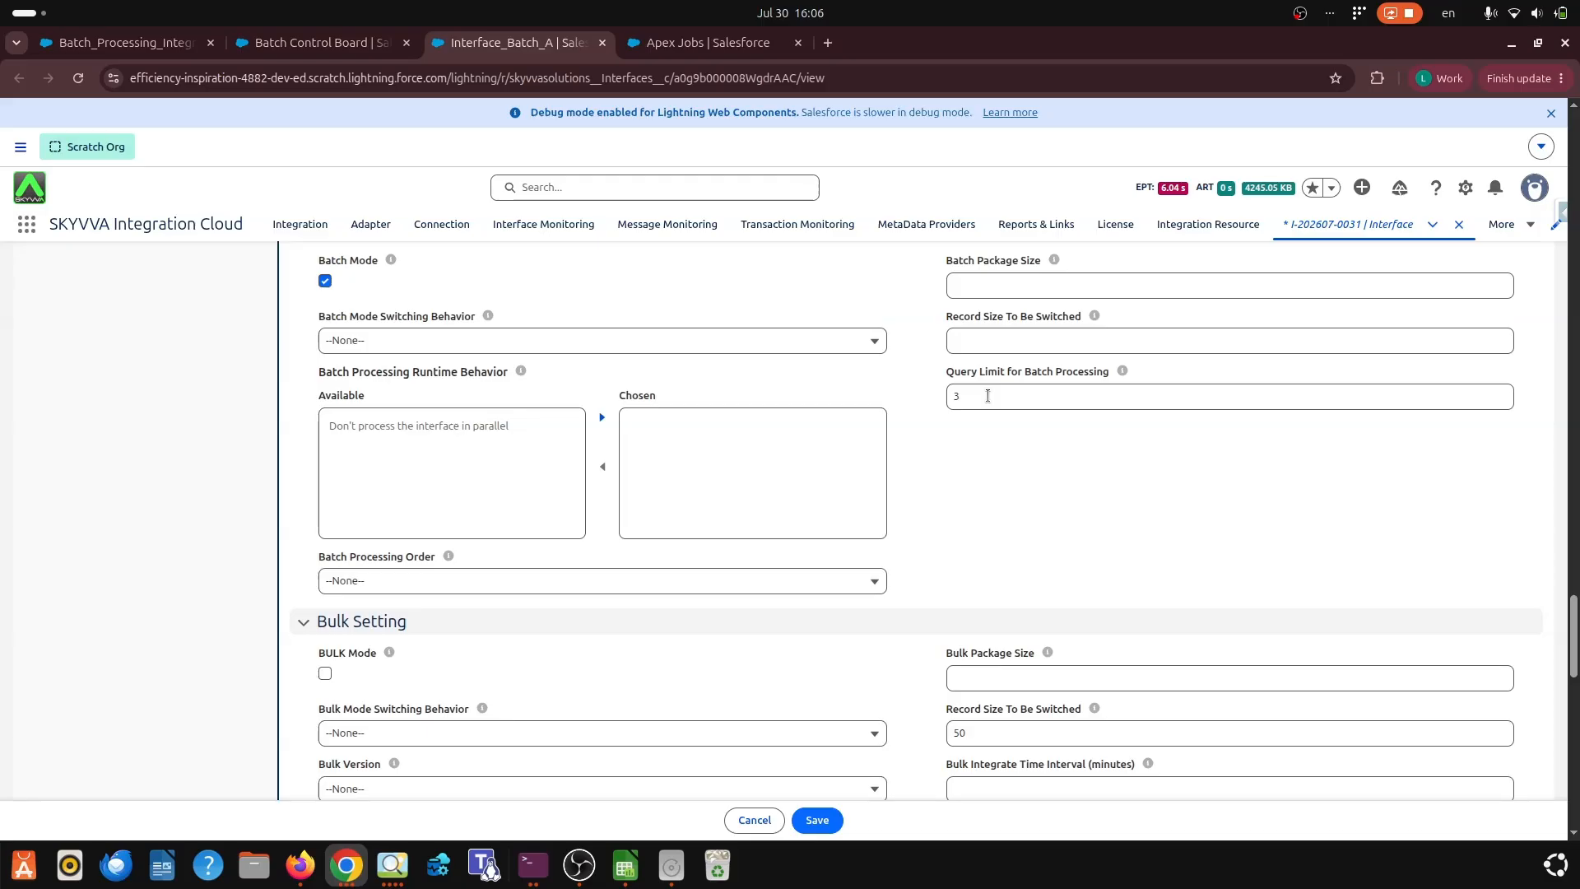
{"action": "left_click", "coordinate": [819, 819]}
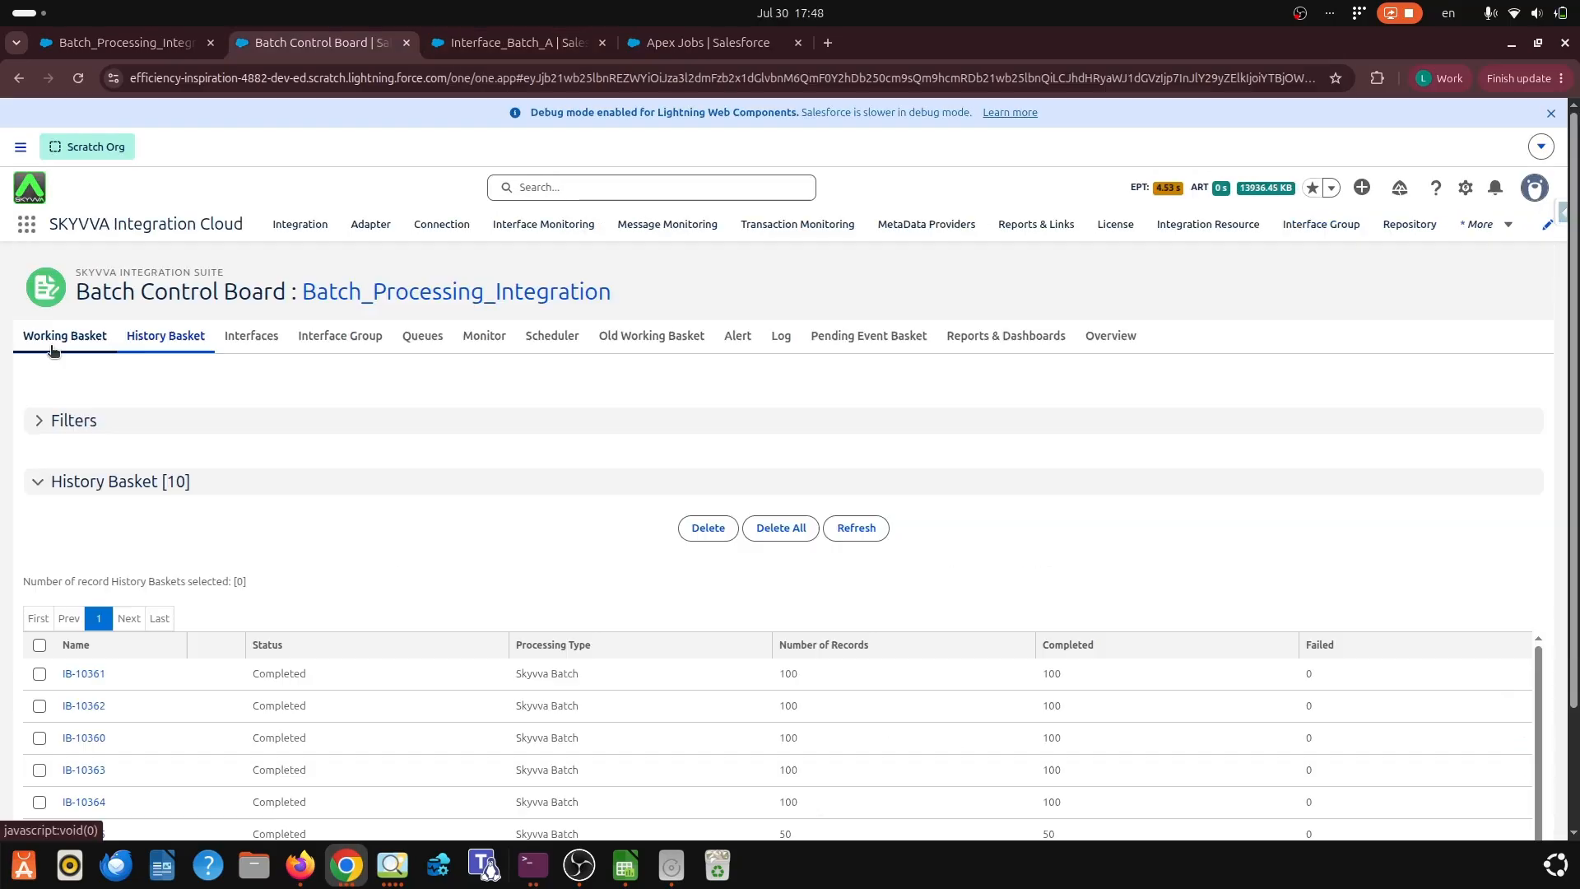
Step: Open the Working Basket list on the control board and examine the Interface_Batch_A baskets' statuses, creation times and total records
{"action": "left_click", "coordinate": [52, 346]}
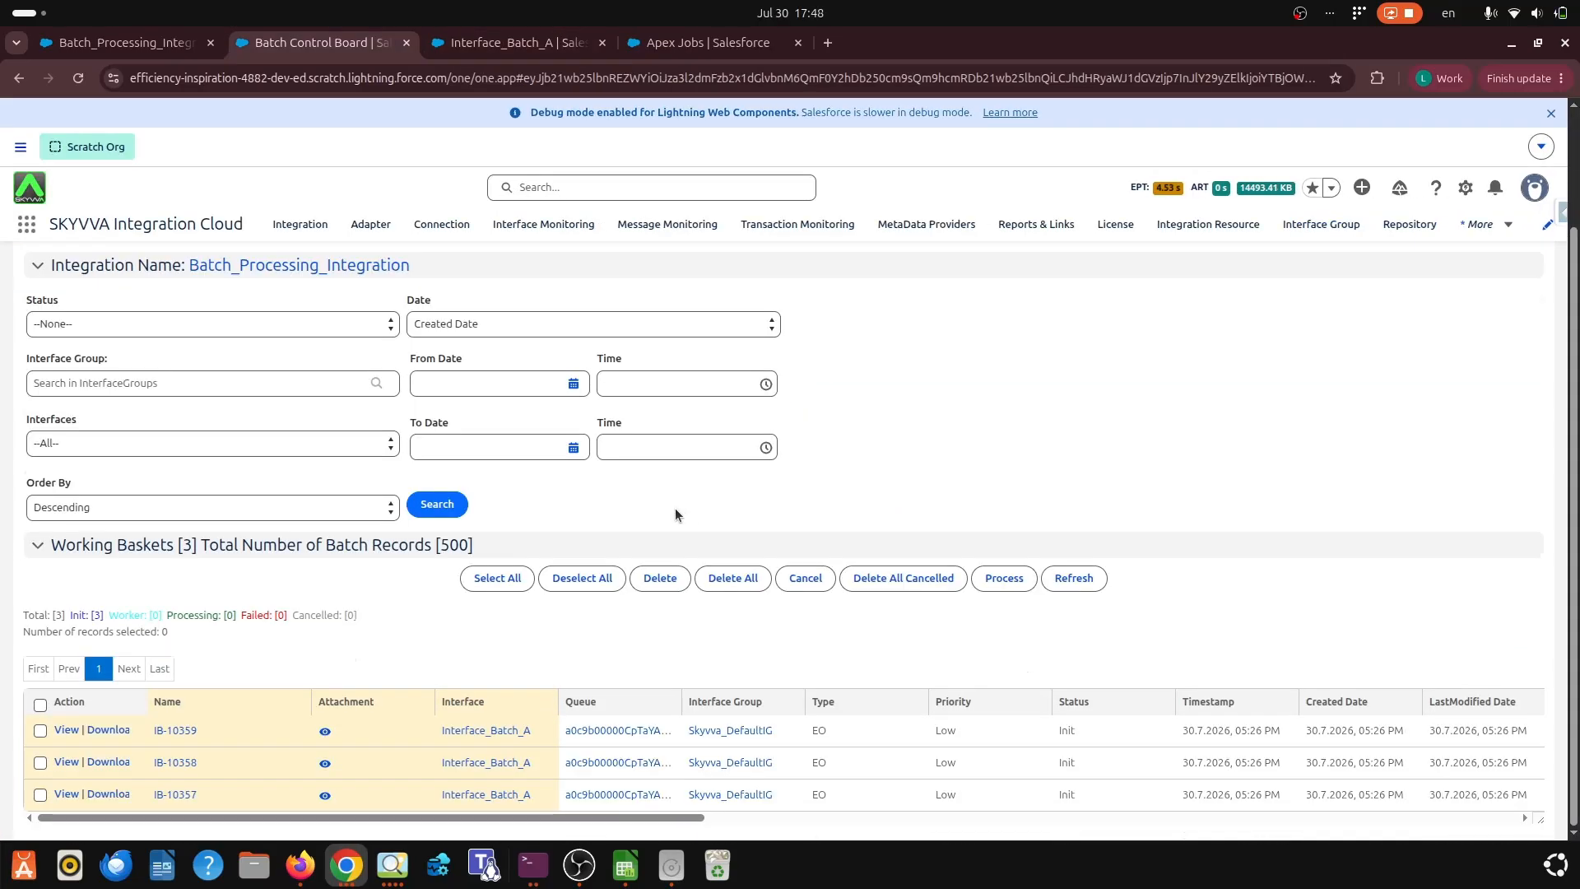
{"action": "key", "text": "alt+Tab"}
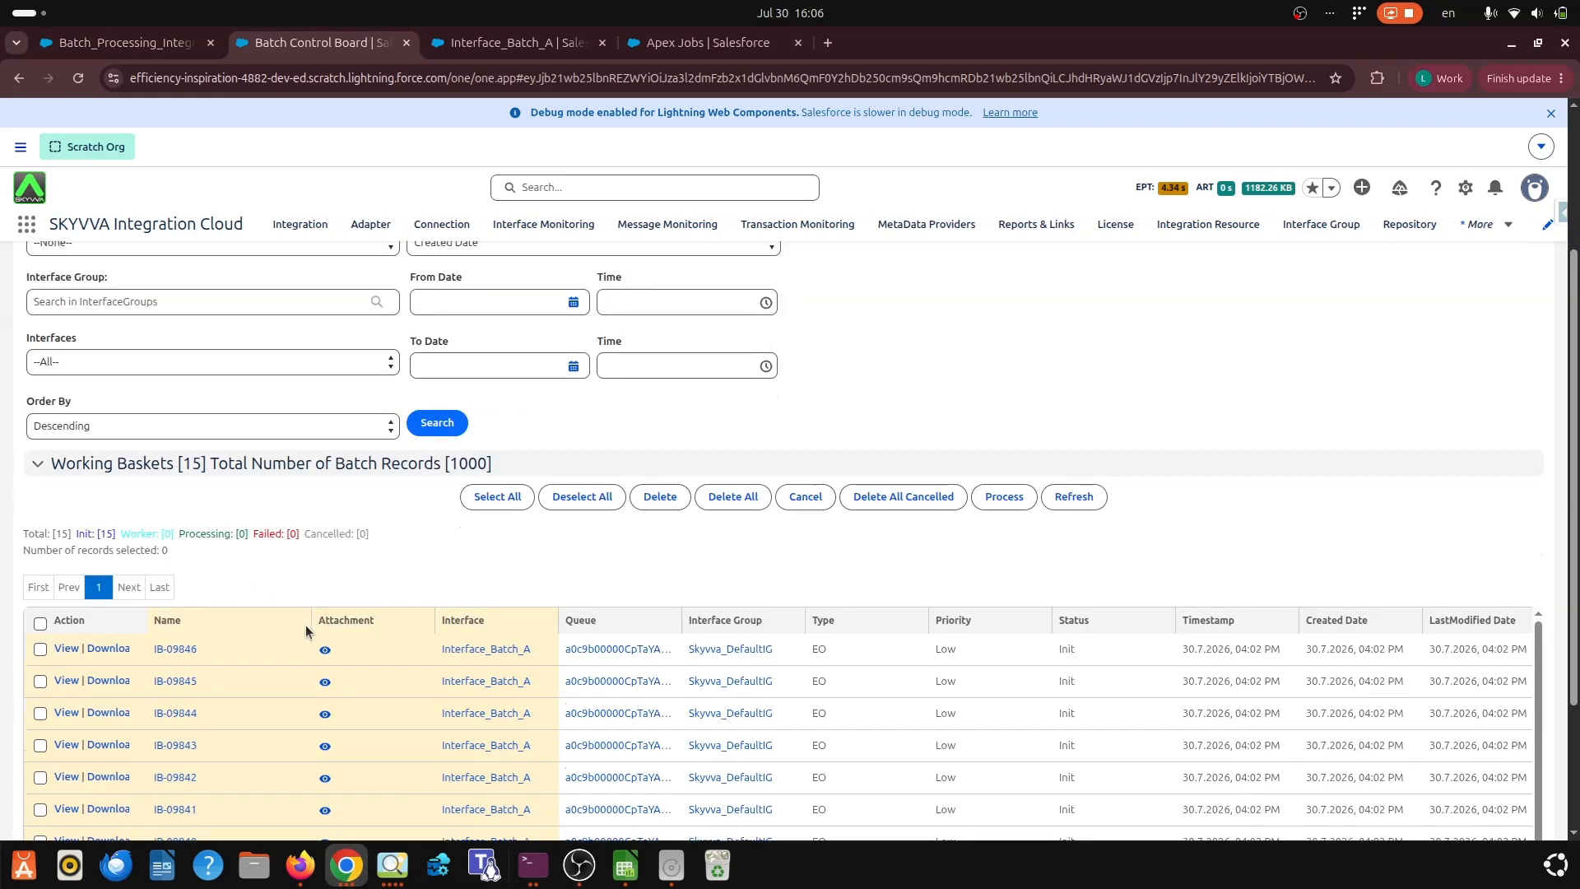
{"action": "scroll", "coordinate": [362, 567], "scroll_direction": "down", "scroll_amount": 3}
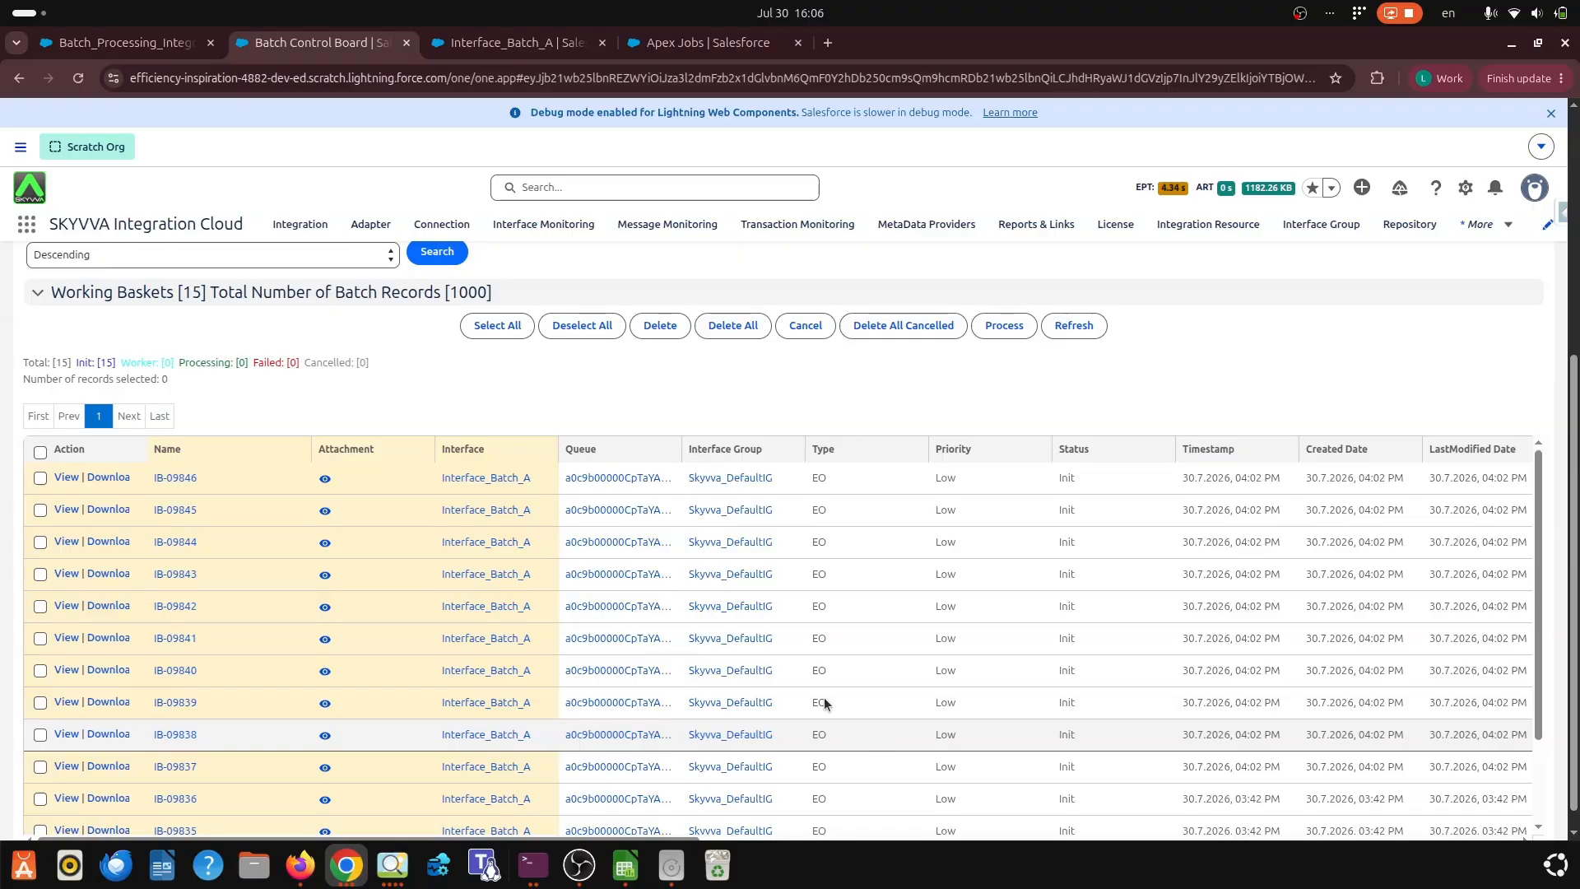
{"action": "left_click_drag", "start_coordinate": [556, 449], "coordinate": [597, 451]}
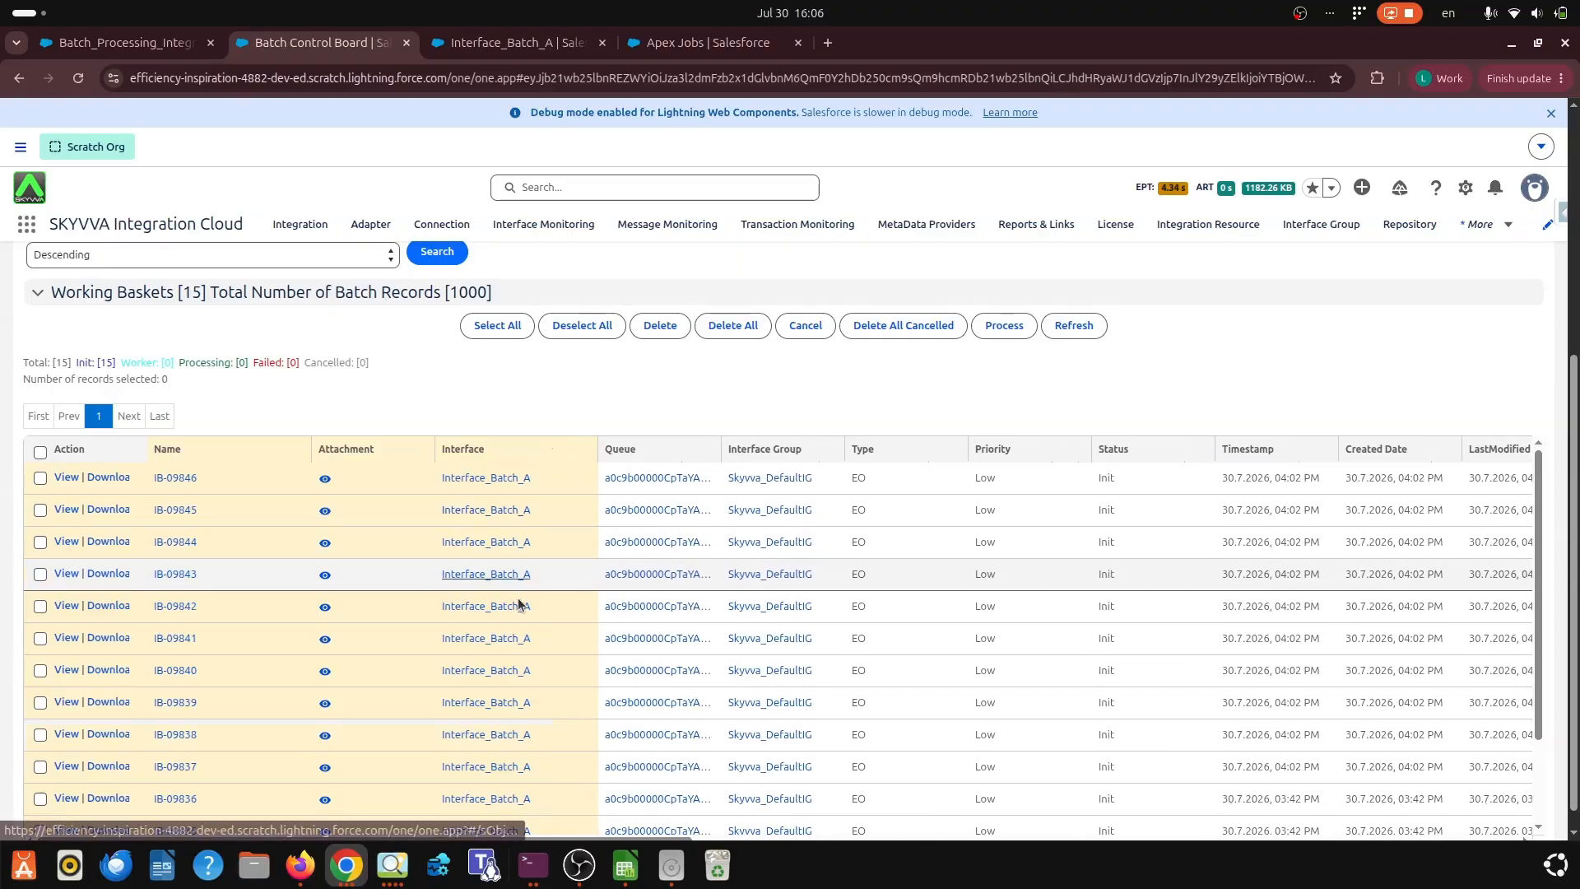
{"action": "scroll", "coordinate": [521, 765], "scroll_direction": "down", "scroll_amount": 3}
{"action": "scroll", "coordinate": [1152, 654], "scroll_direction": "up", "scroll_amount": 3}
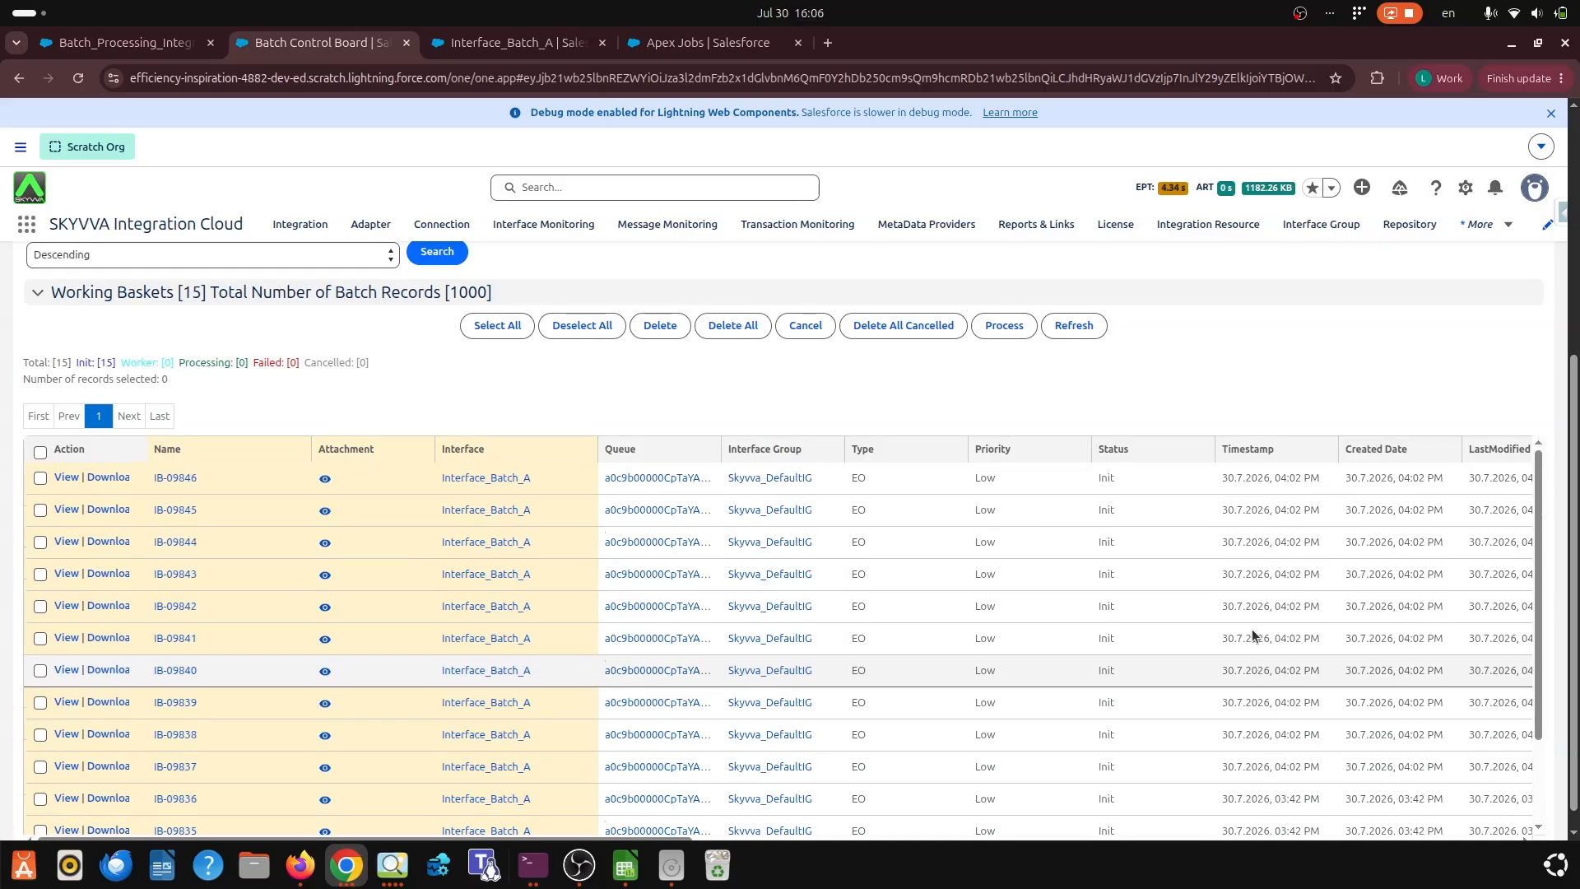
{"action": "scroll", "coordinate": [745, 822], "scroll_direction": "down", "scroll_amount": 5}
{"action": "scroll", "coordinate": [742, 820], "scroll_direction": "right", "scroll_amount": 2}
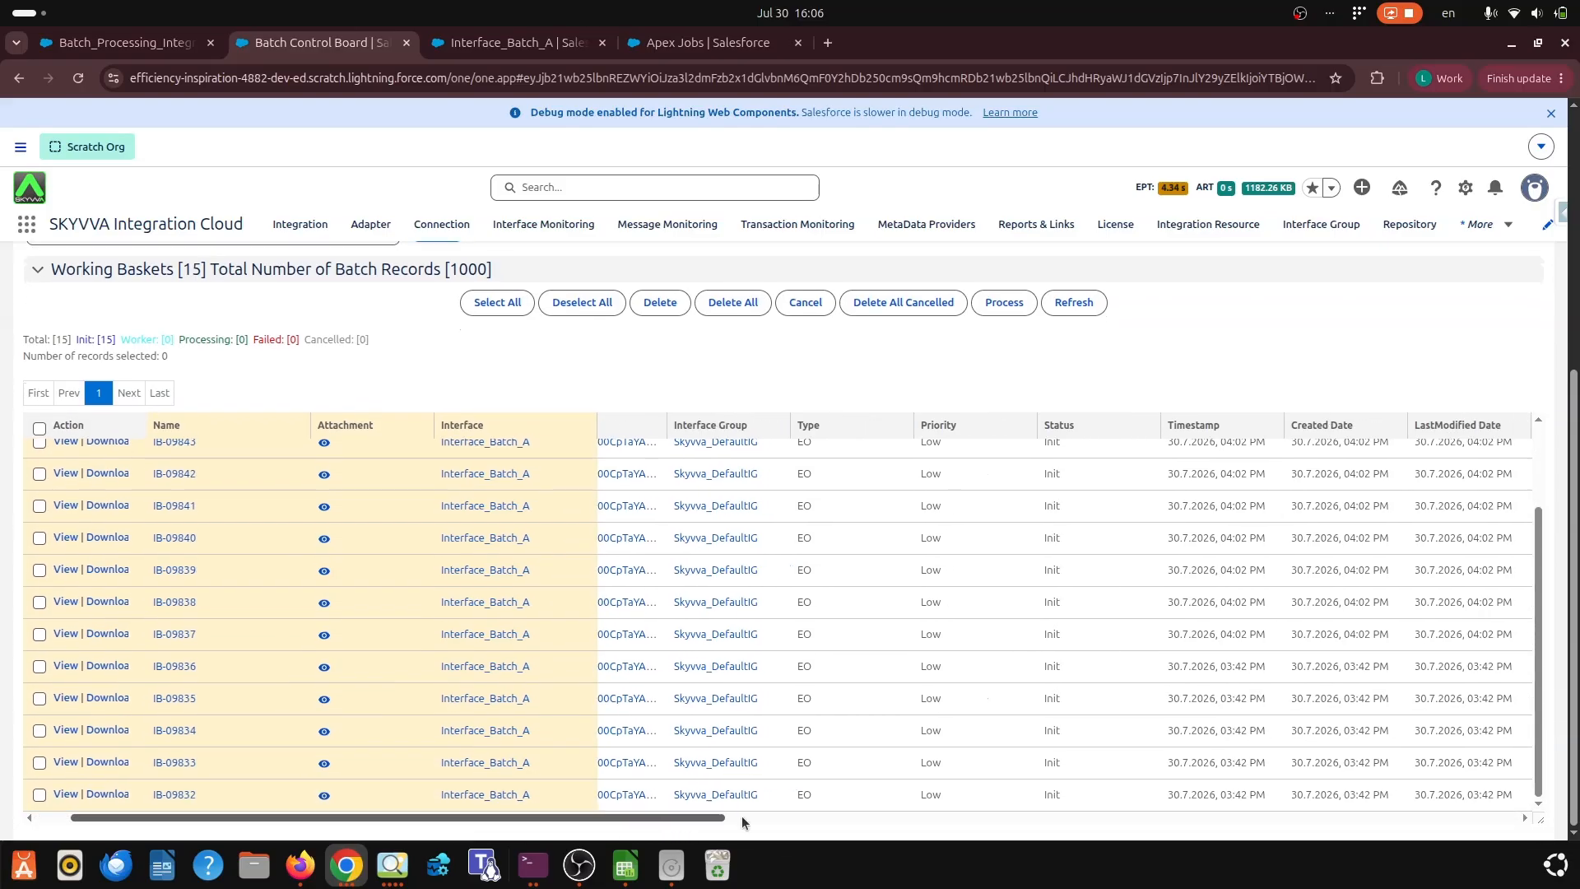
{"action": "scroll", "coordinate": [931, 816], "scroll_direction": "right", "scroll_amount": 5}
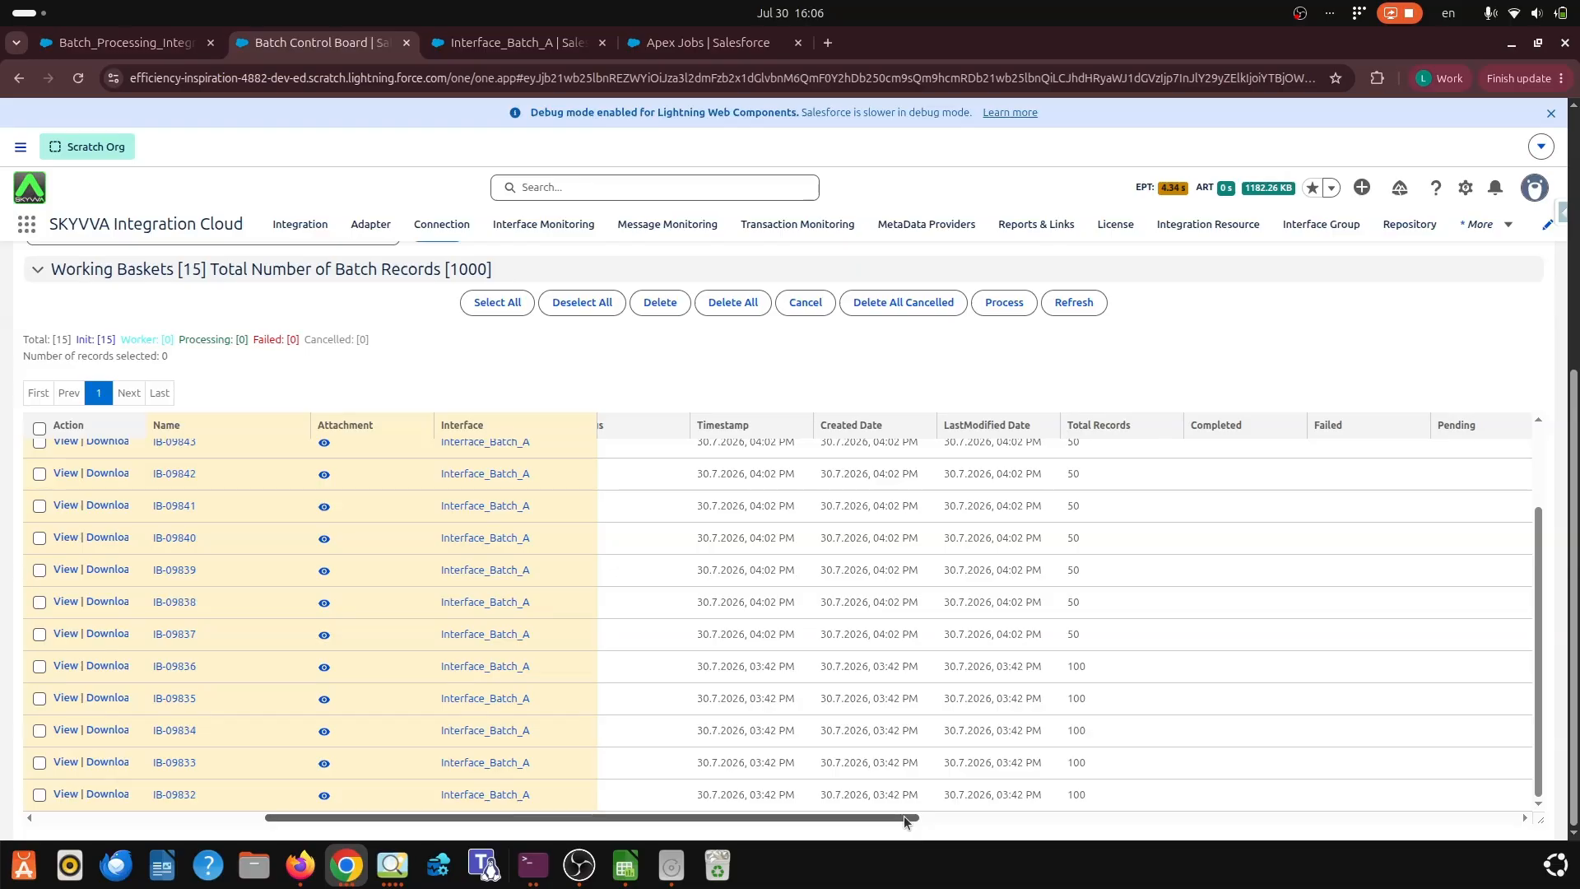
{"action": "scroll", "coordinate": [1091, 500], "scroll_direction": "up", "scroll_amount": 3}
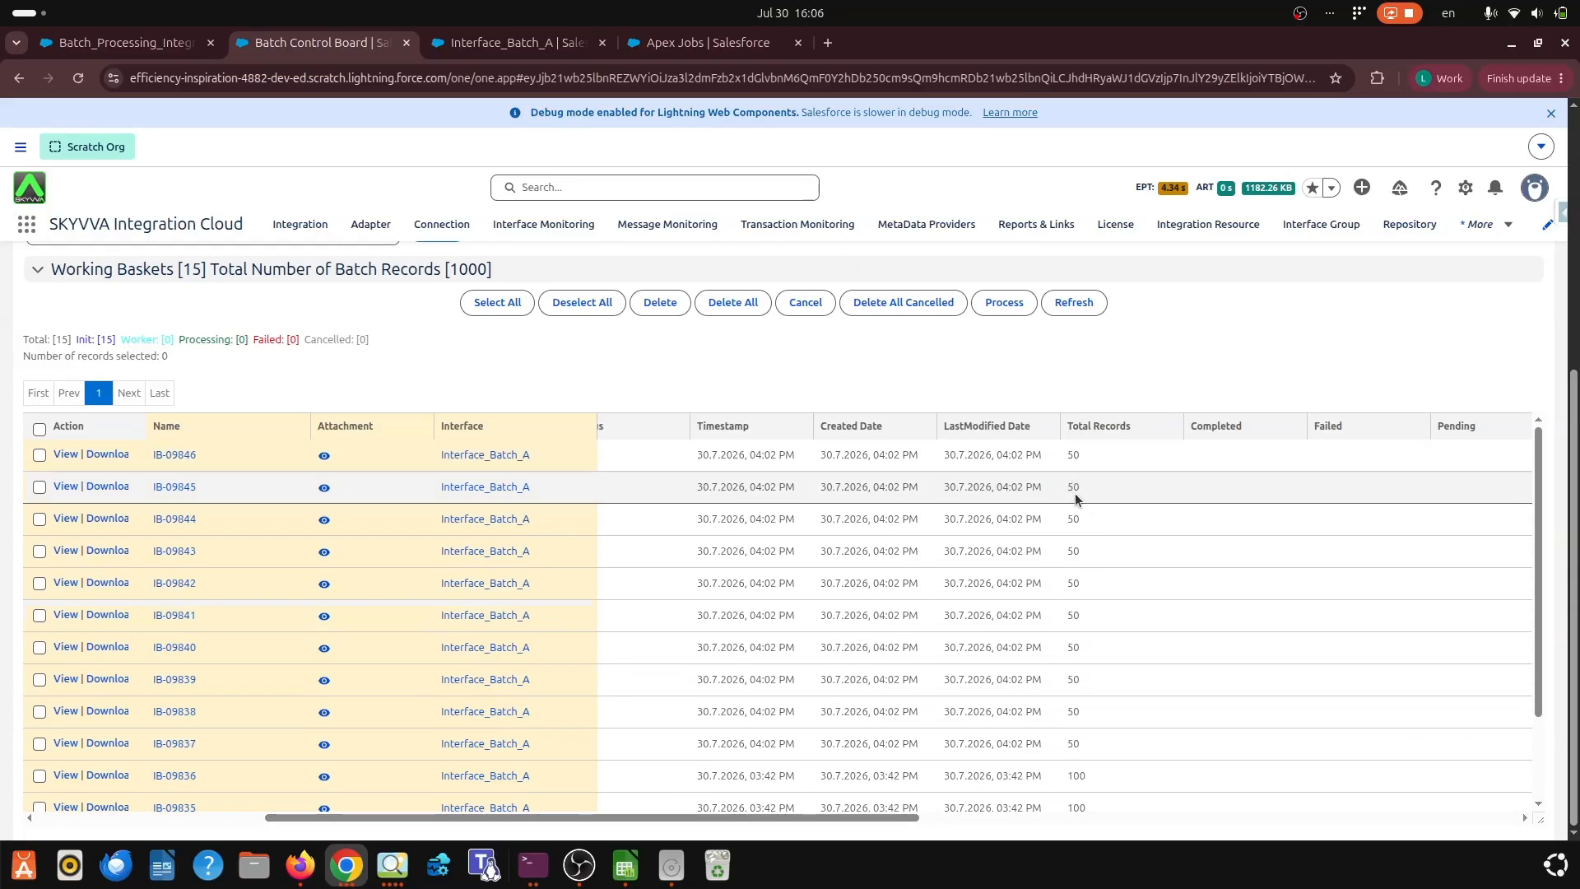
{"action": "scroll", "coordinate": [1077, 634], "scroll_direction": "down", "scroll_amount": 3}
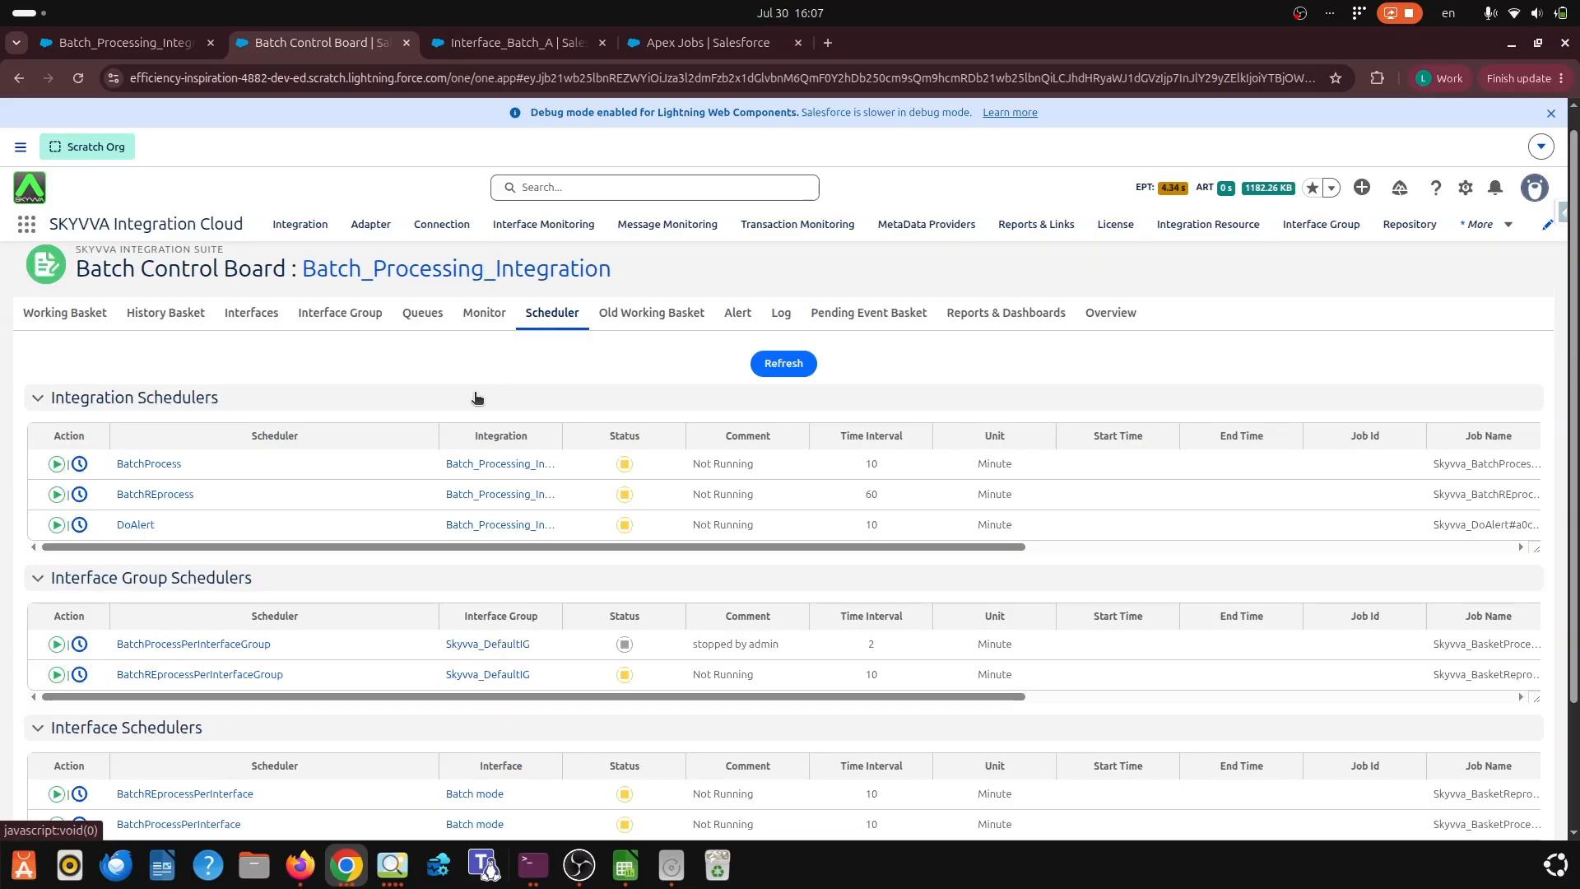
Step: Set the BatchProcessPerInterface scheduler of Interface_Batch_A to run every 5 minutes and save the scheduler time
{"action": "scroll", "coordinate": [390, 516], "scroll_direction": "down", "scroll_amount": 2}
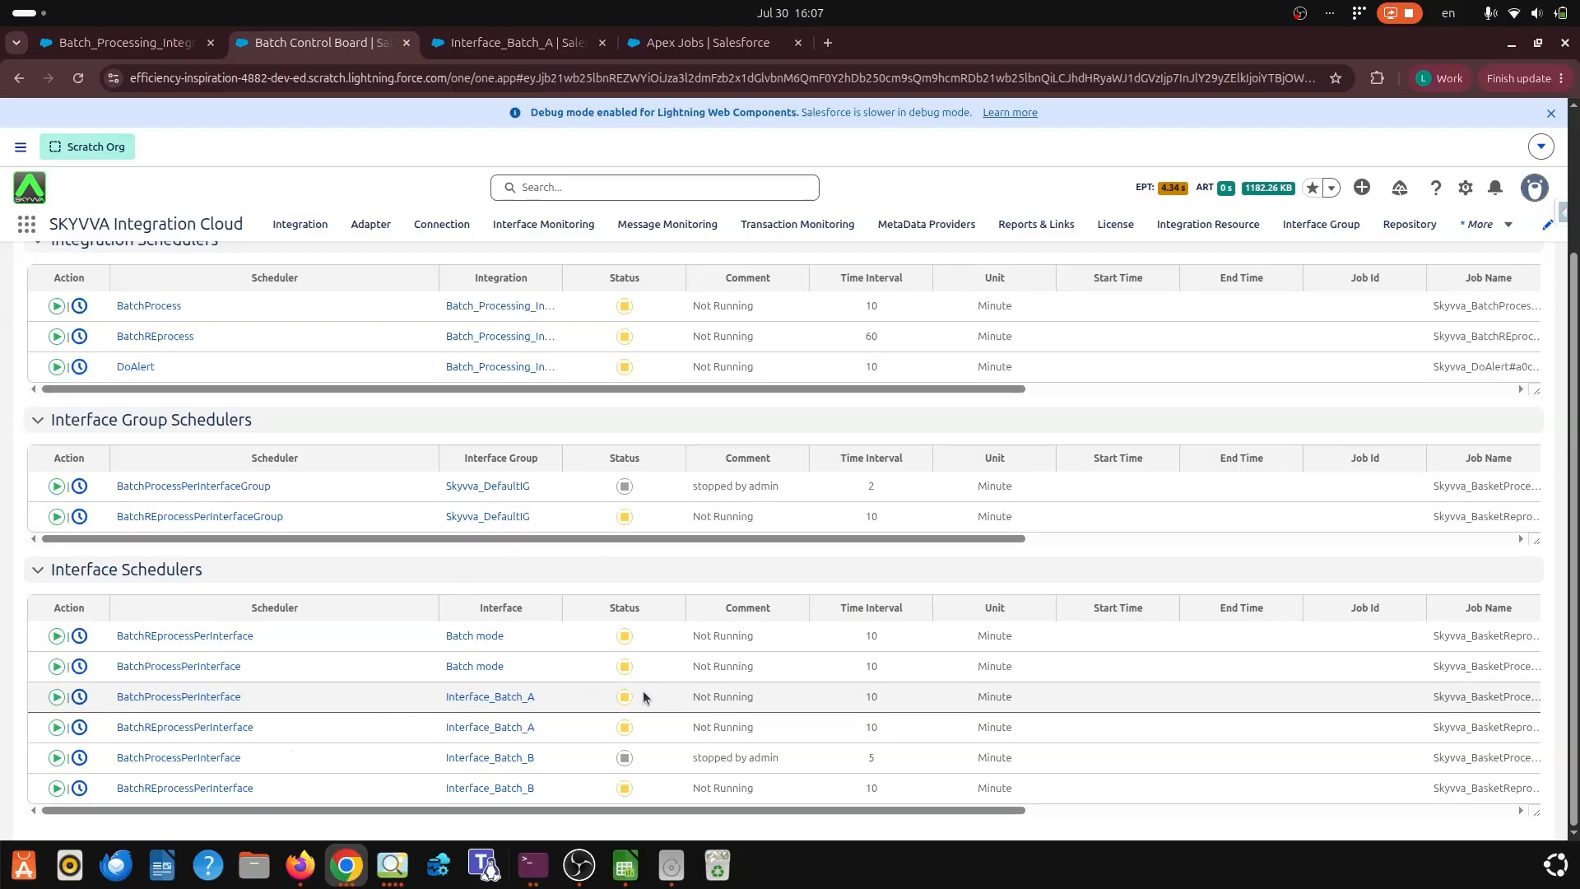
{"action": "left_click", "coordinate": [79, 696]}
{"action": "left_click", "coordinate": [723, 489]}
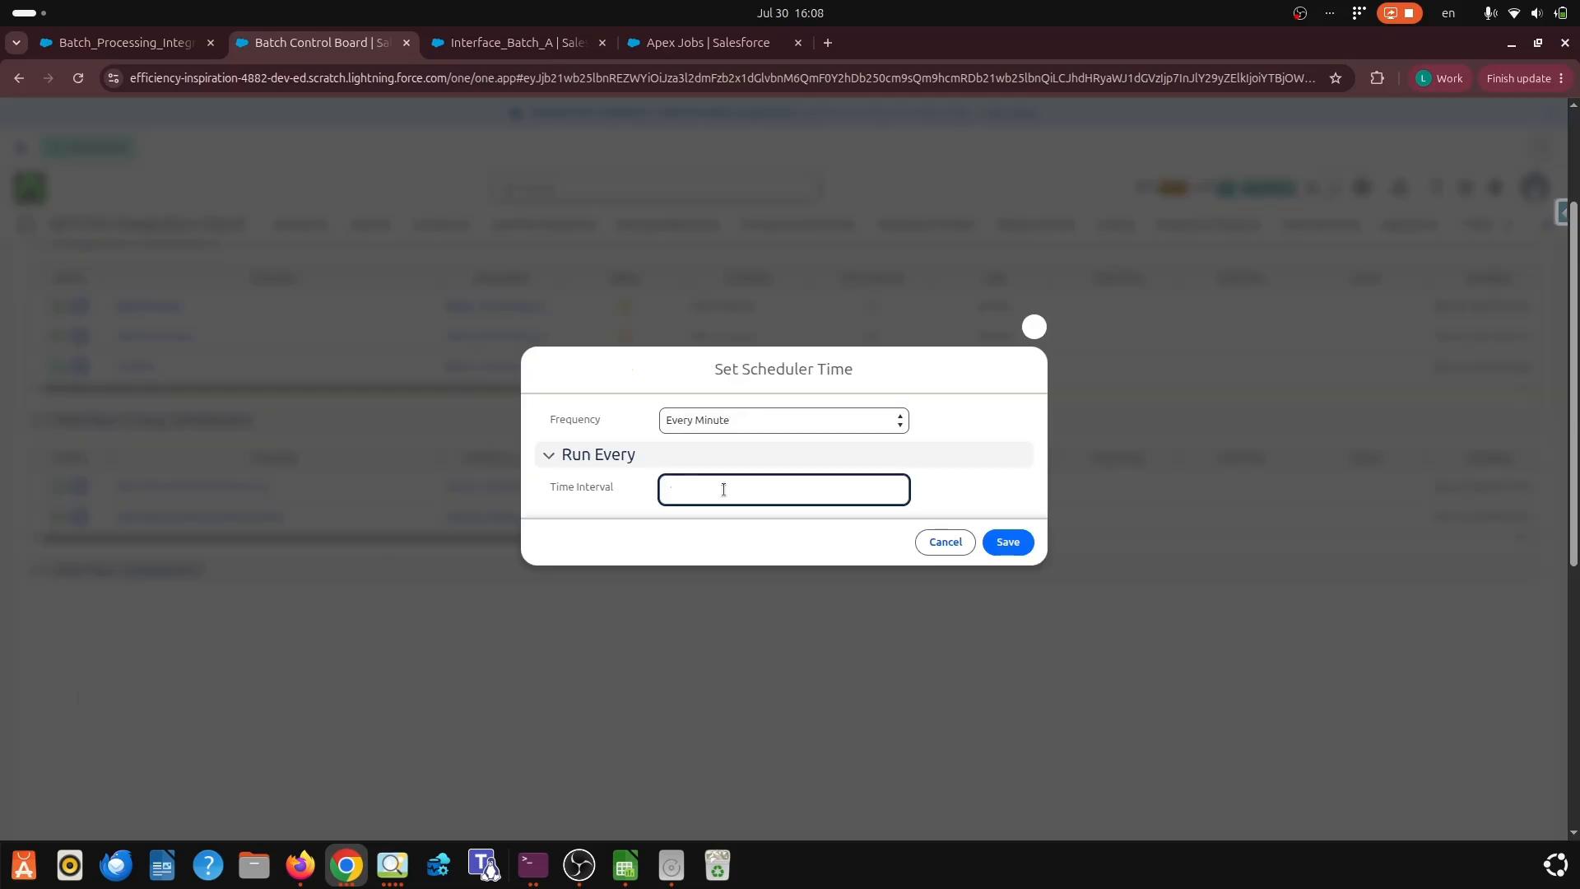
{"action": "left_click", "coordinate": [1017, 541]}
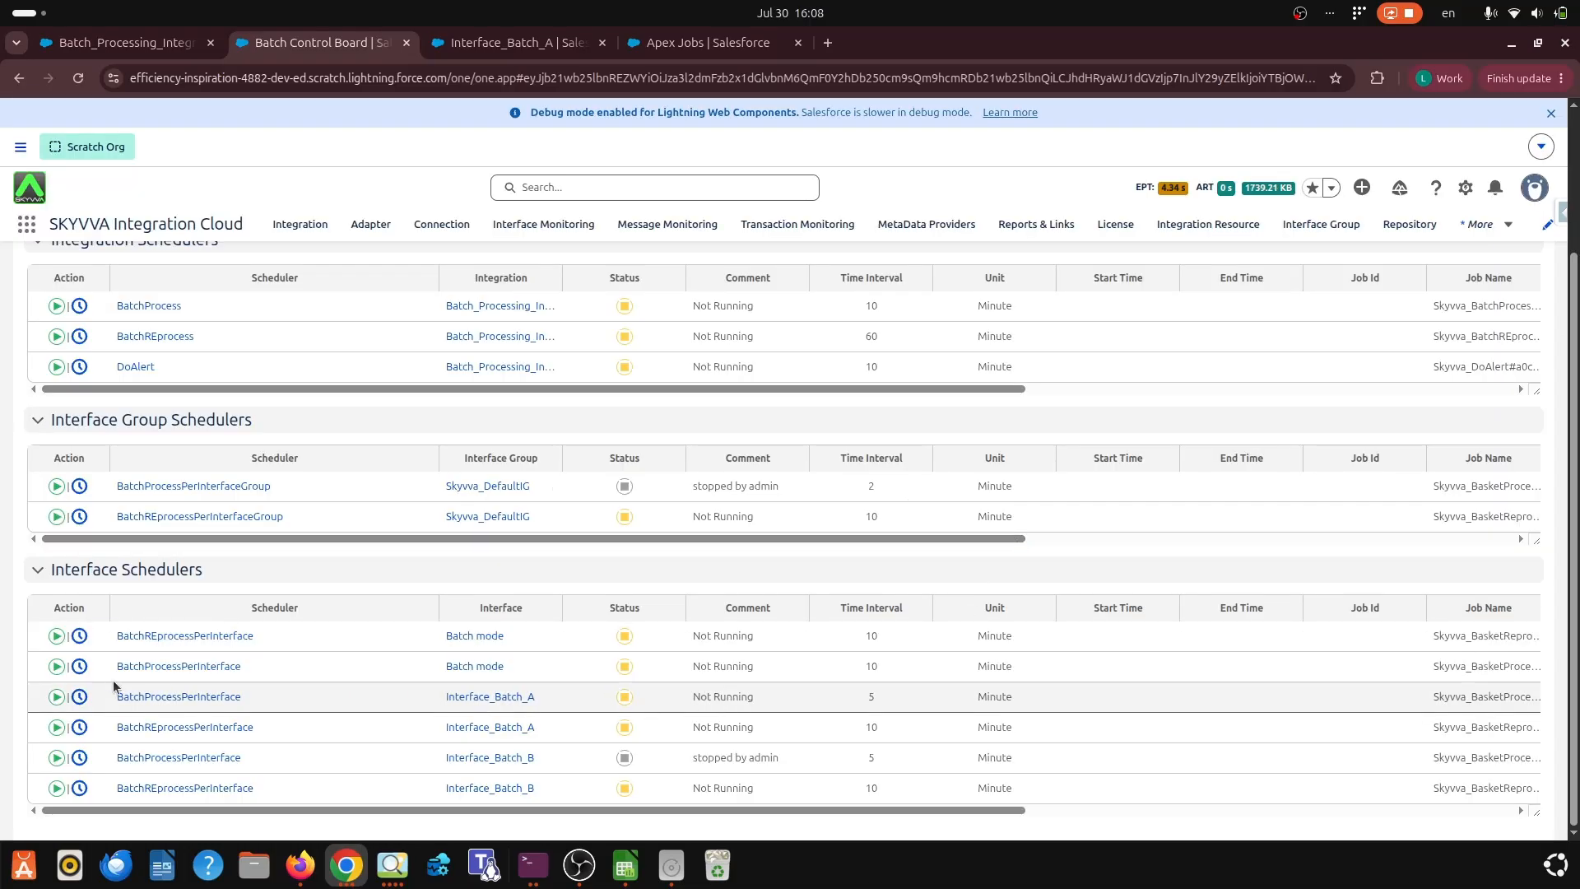
Step: Start the BatchProcessPerInterface scheduler for Interface_Batch_A and check its schedule details
{"action": "left_click", "coordinate": [54, 698]}
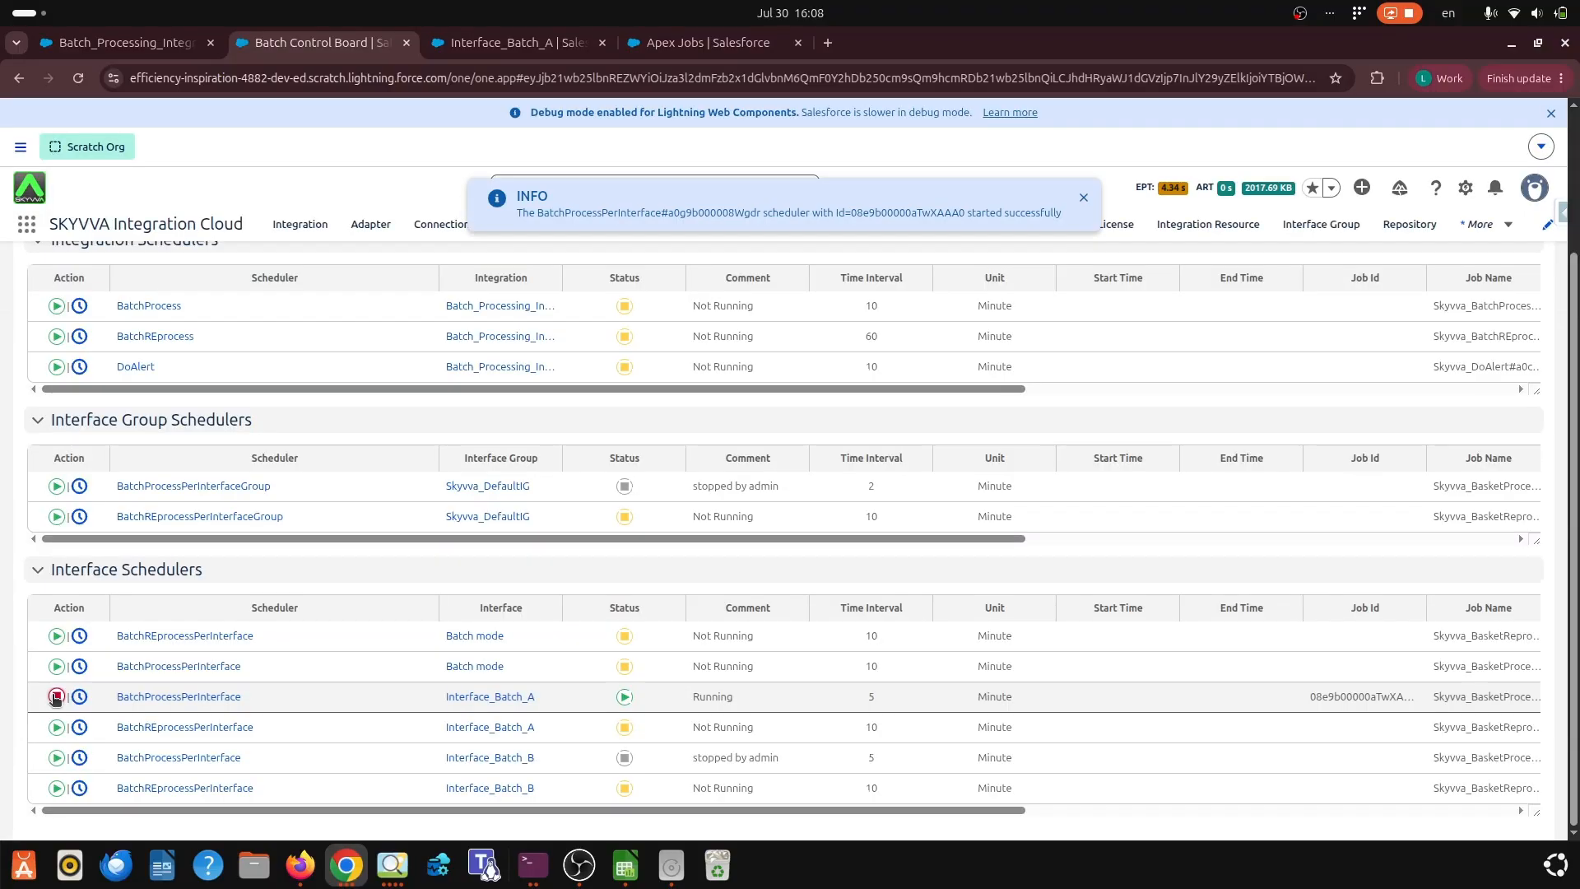
{"action": "left_click_drag", "start_coordinate": [280, 811], "coordinate": [927, 850]}
{"action": "left_click_drag", "start_coordinate": [1249, 696], "coordinate": [1268, 694]}
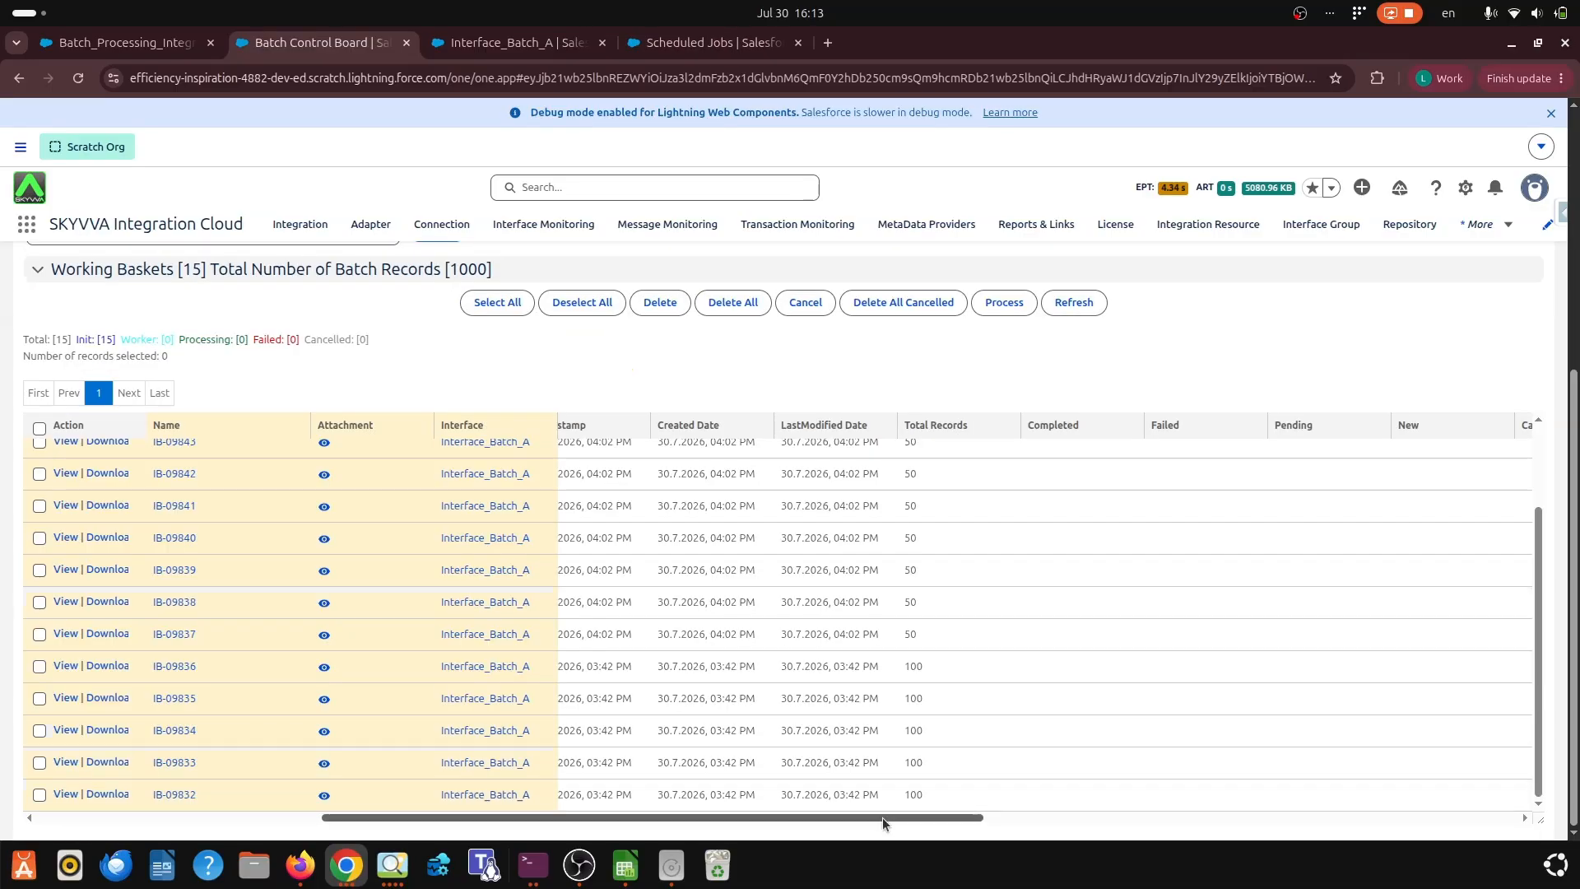
Step: Check which Interface_Batch_A working baskets are being processed and refresh History Basket to review the completed ones
{"action": "left_click_drag", "start_coordinate": [882, 817], "coordinate": [709, 806]}
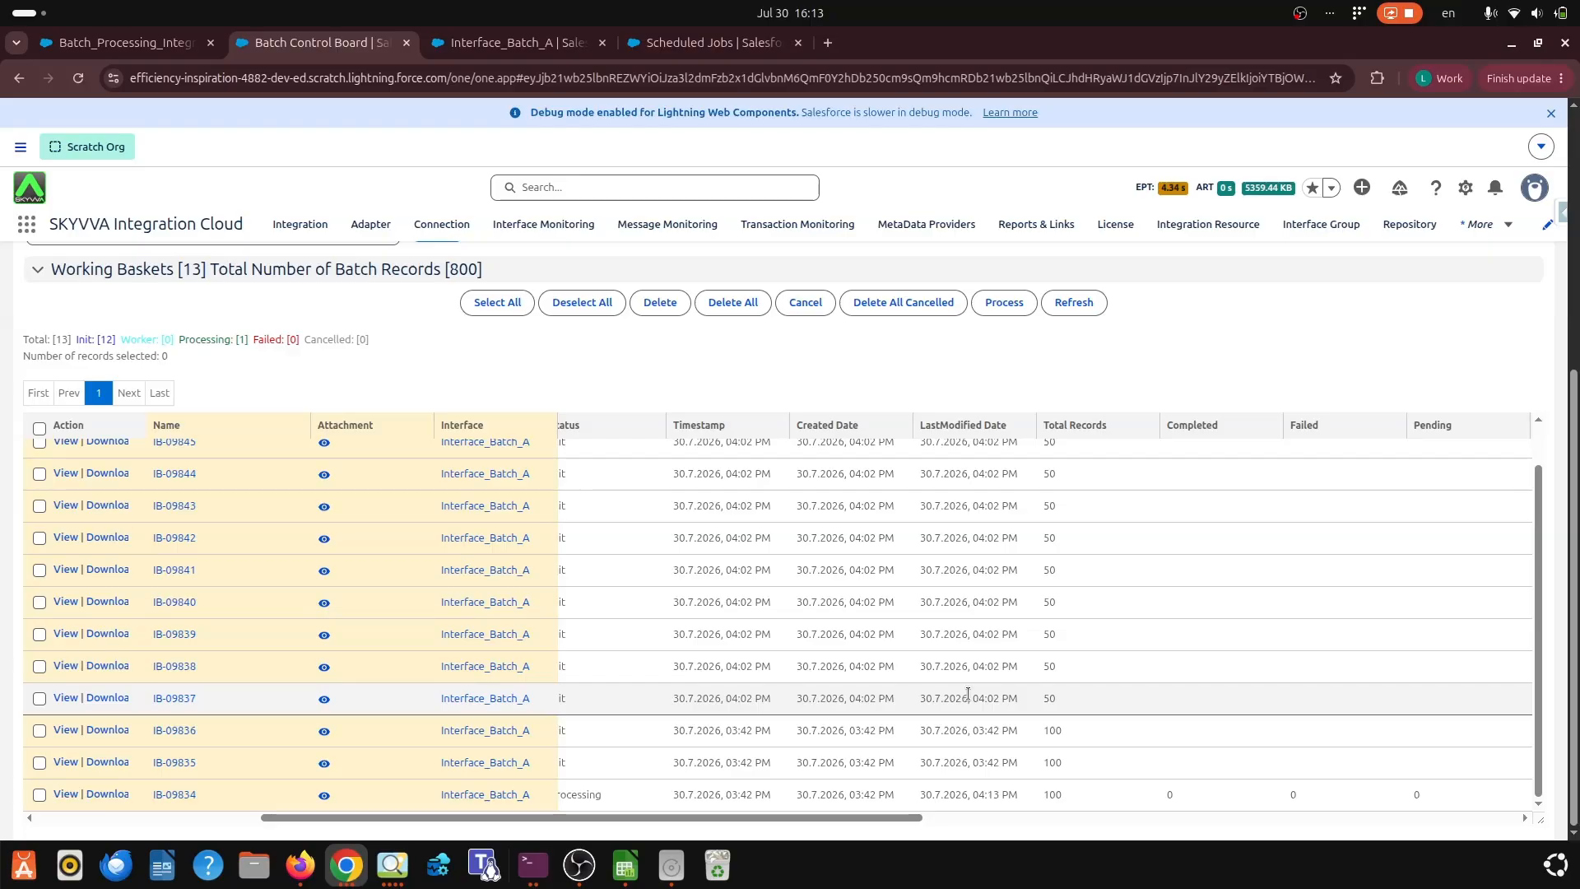
{"action": "scroll", "coordinate": [967, 694], "scroll_direction": "up", "scroll_amount": 5}
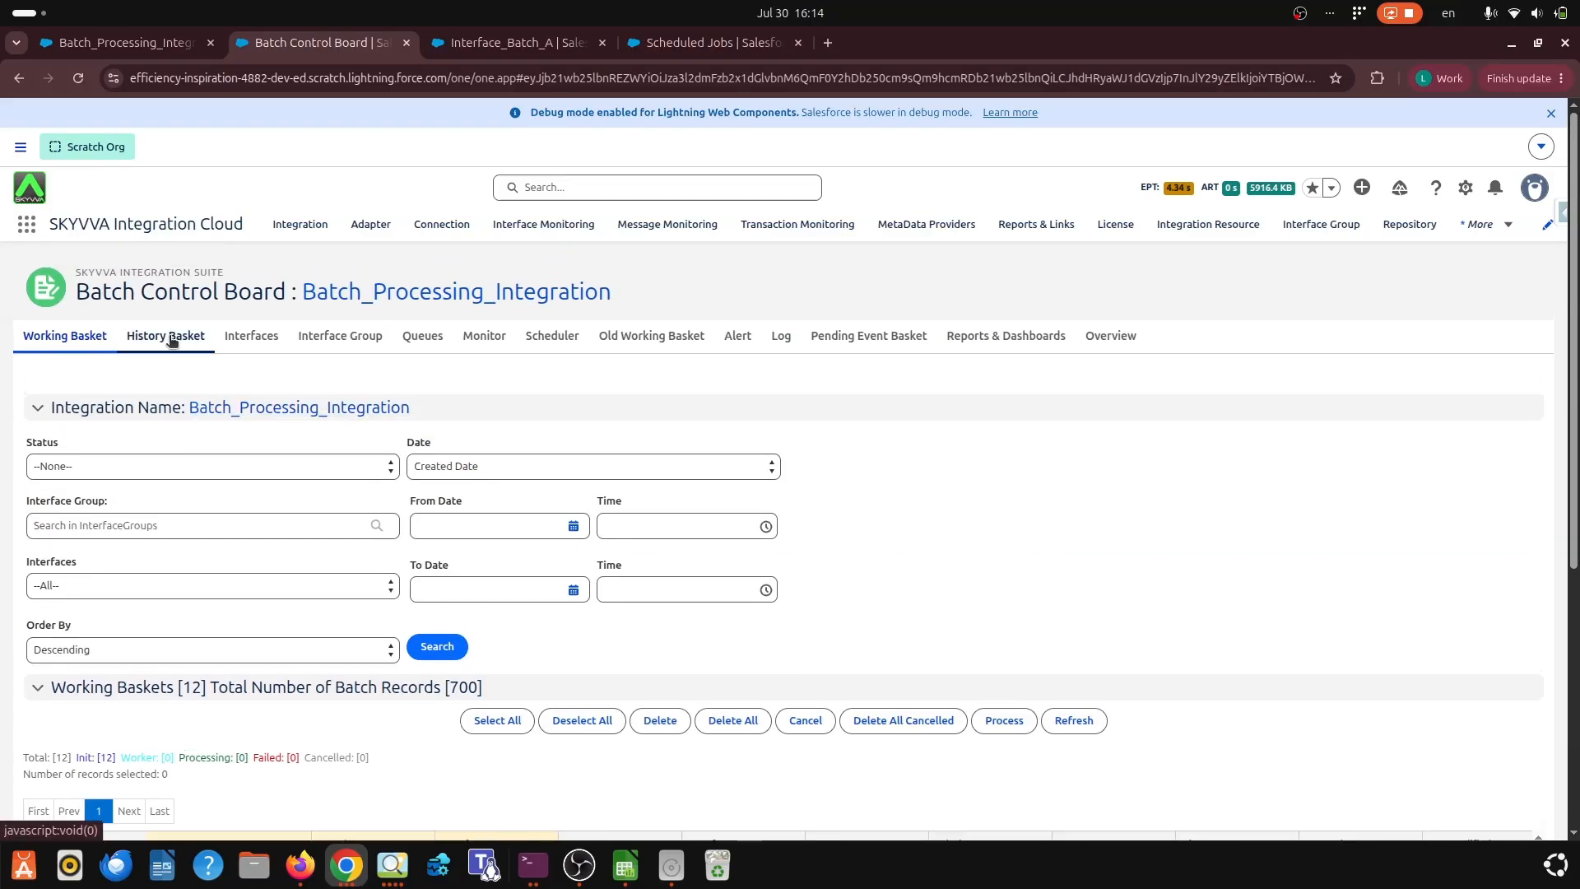
{"action": "left_click", "coordinate": [169, 336]}
{"action": "left_click", "coordinate": [847, 528]}
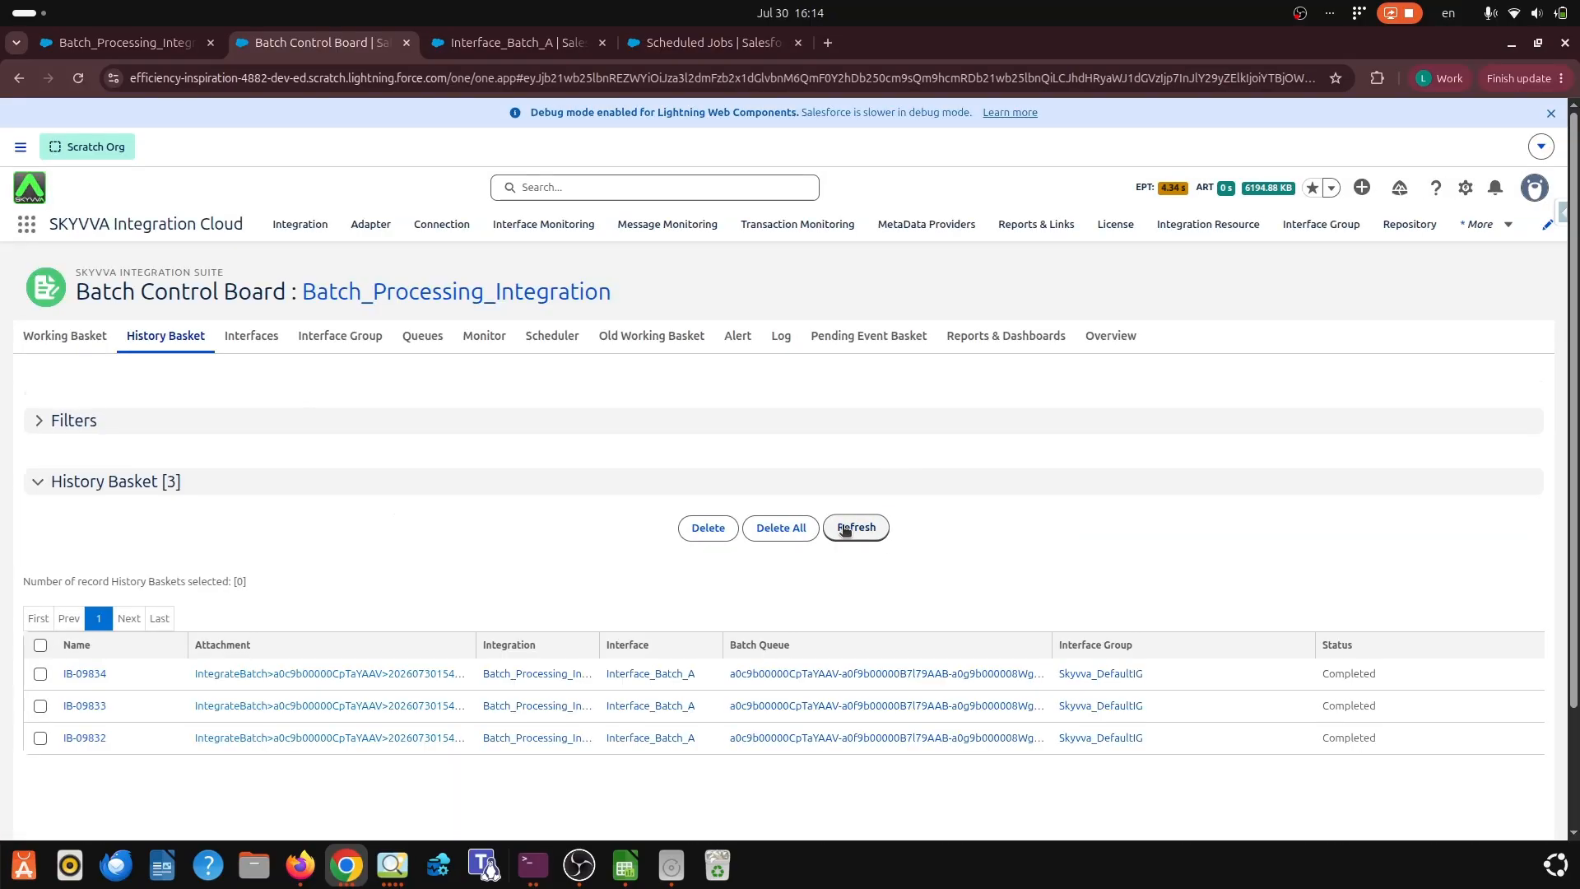
Step: Examine the status, number of records and completed counts of the Interface_Batch_A baskets in History Basket
{"action": "scroll", "coordinate": [832, 649], "scroll_direction": "down", "scroll_amount": 2}
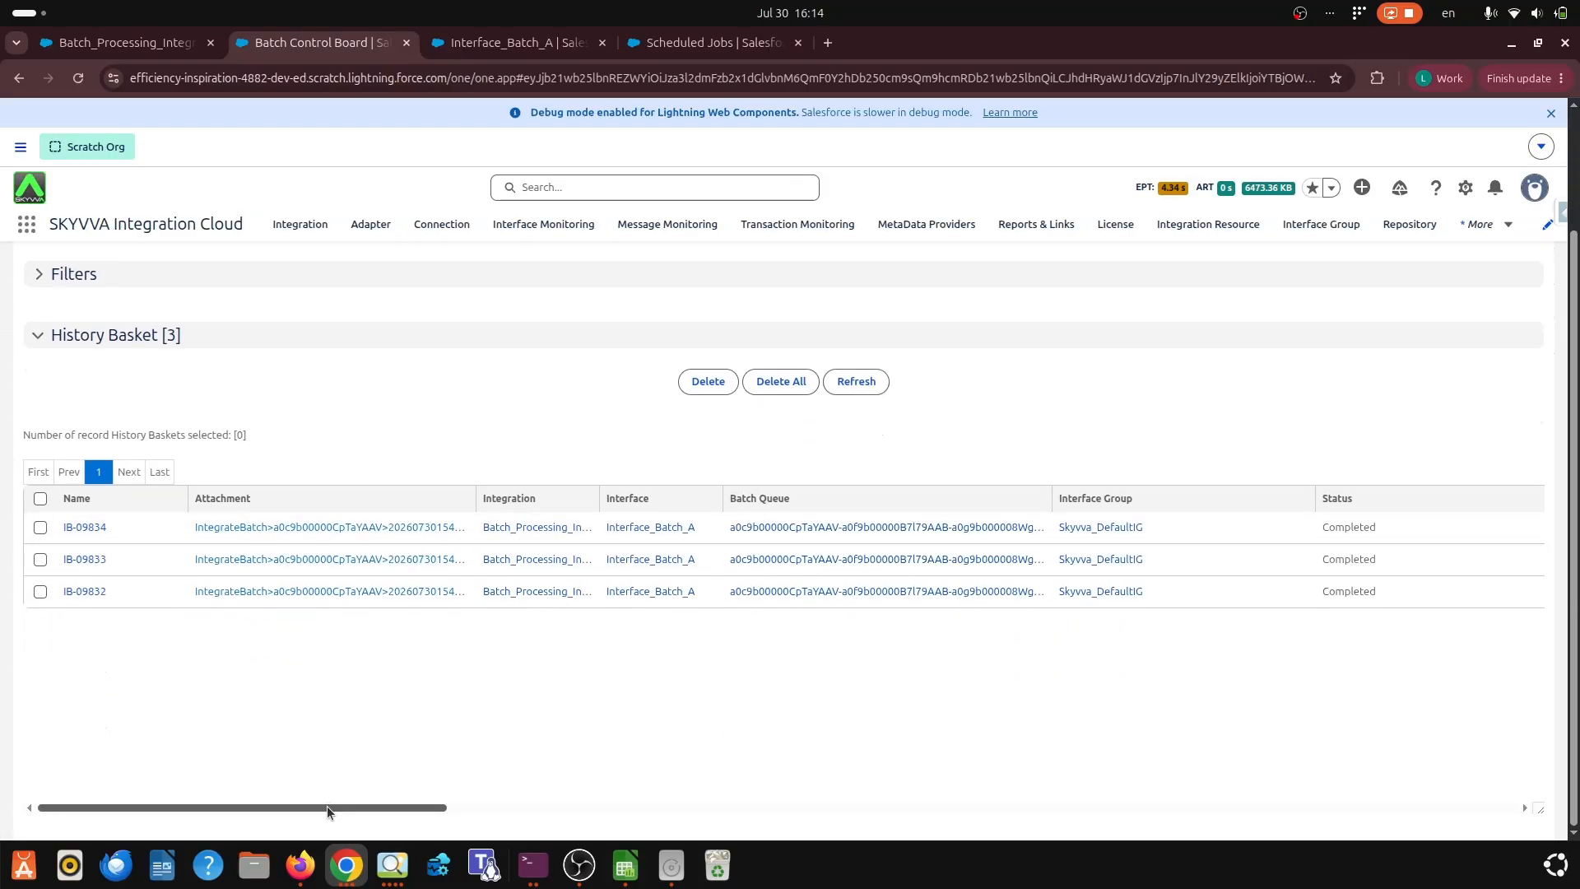
{"action": "left_click_drag", "start_coordinate": [338, 808], "coordinate": [642, 797]}
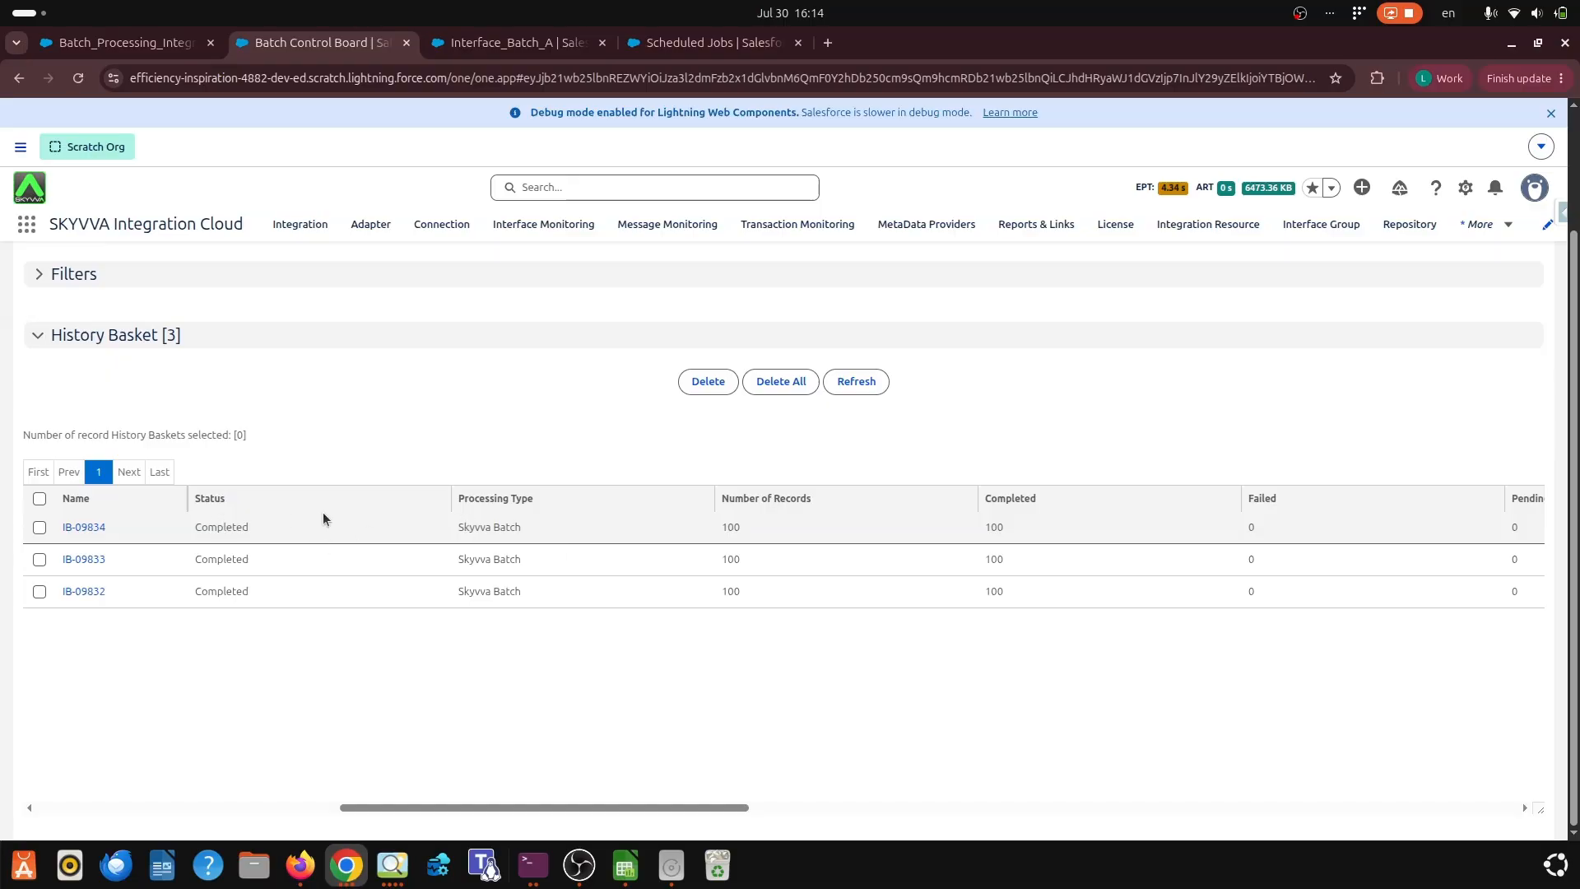
{"action": "left_click_drag", "start_coordinate": [711, 528], "coordinate": [753, 609]}
{"action": "left_click_drag", "start_coordinate": [741, 808], "coordinate": [161, 820]}
{"action": "left_click", "coordinate": [170, 713]}
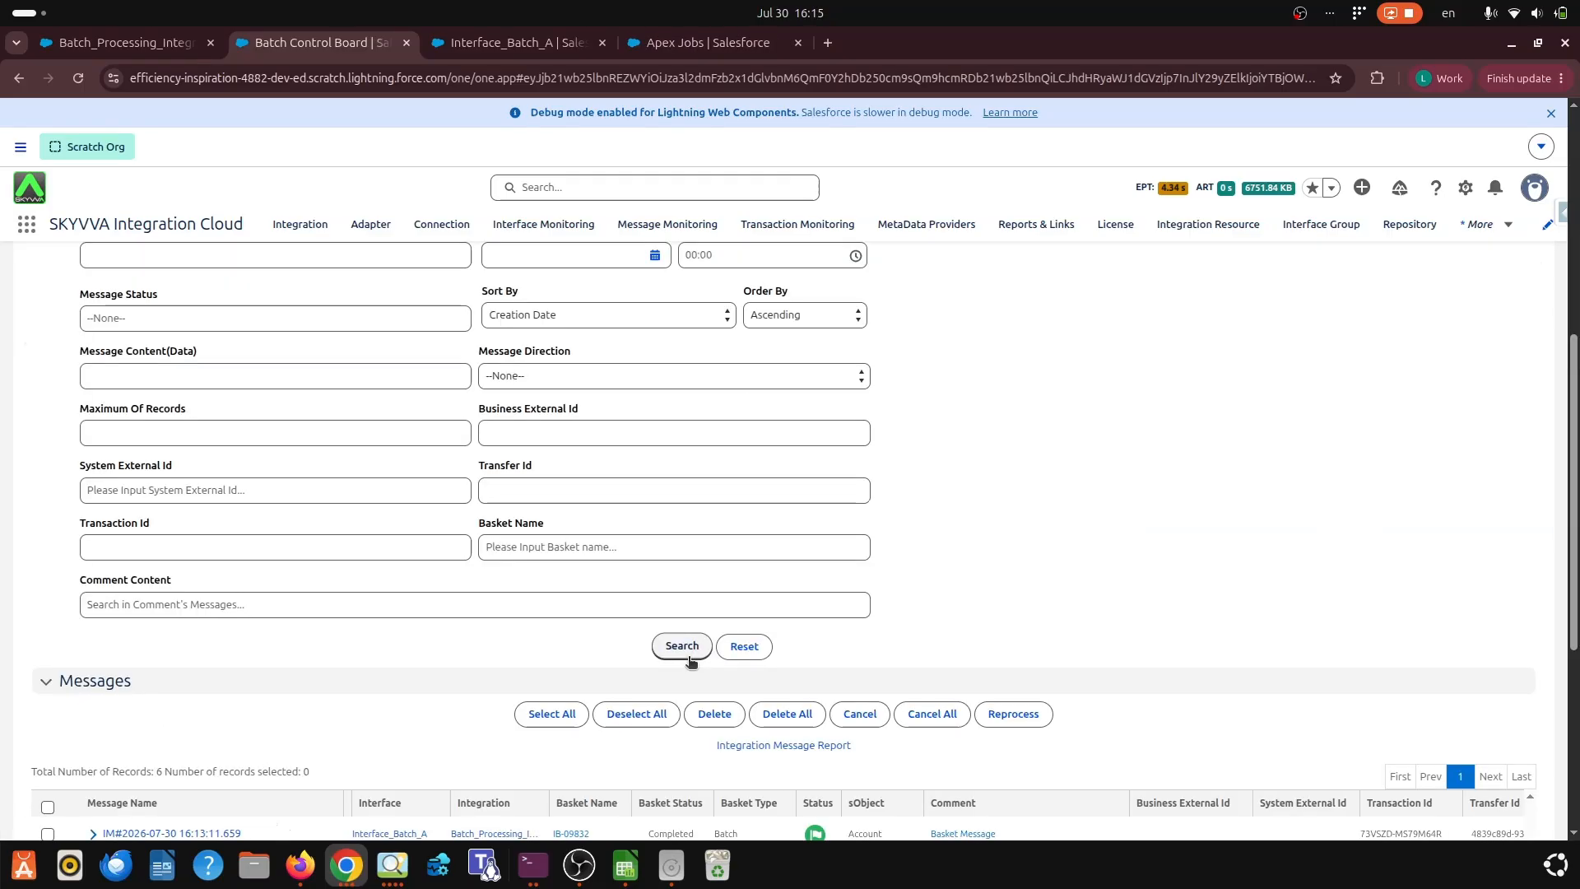
Step: Expand the IB-09834 basket messages among the monitored messages and examine their child account-creation messages
{"action": "scroll", "coordinate": [688, 663], "scroll_direction": "down", "scroll_amount": 5}
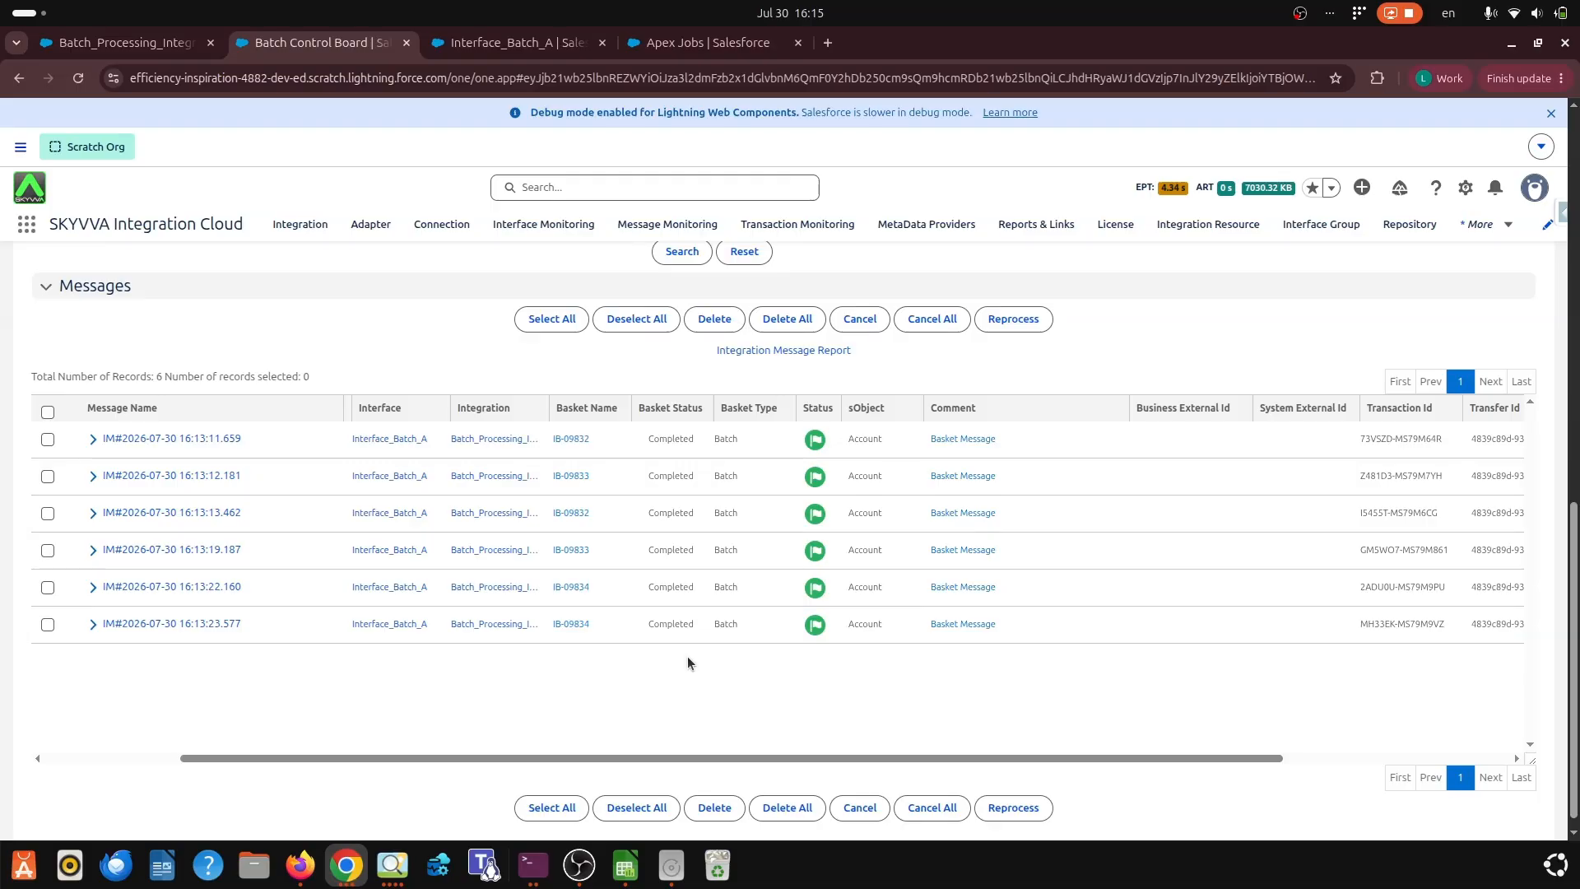
{"action": "left_click", "coordinate": [93, 624]}
{"action": "scroll", "coordinate": [95, 630], "scroll_direction": "down", "scroll_amount": 10}
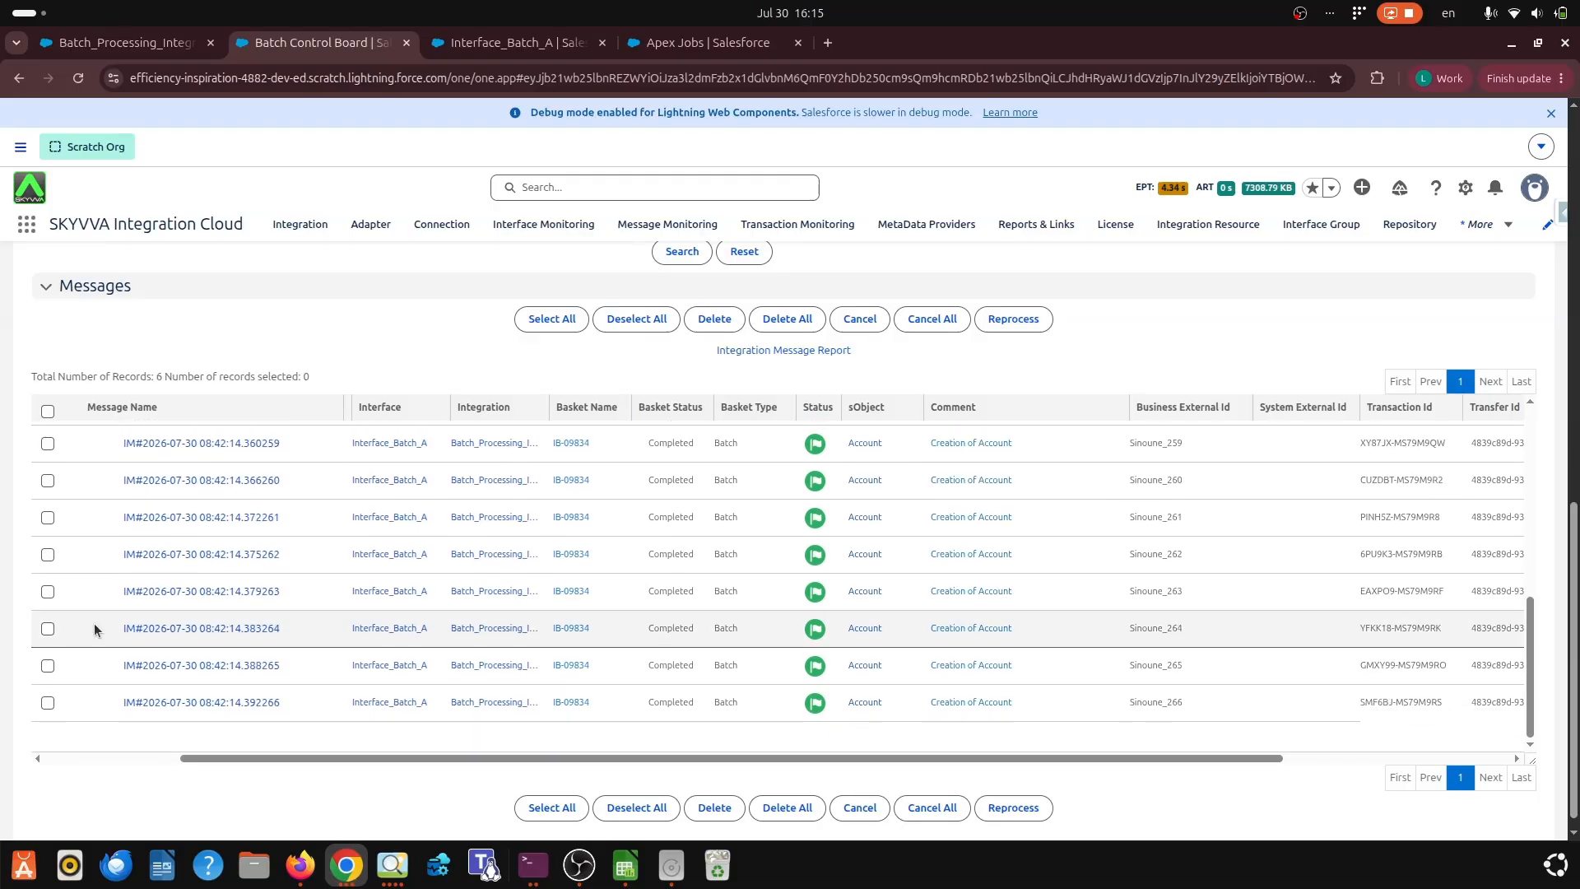
{"action": "scroll", "coordinate": [94, 630], "scroll_direction": "up", "scroll_amount": 5}
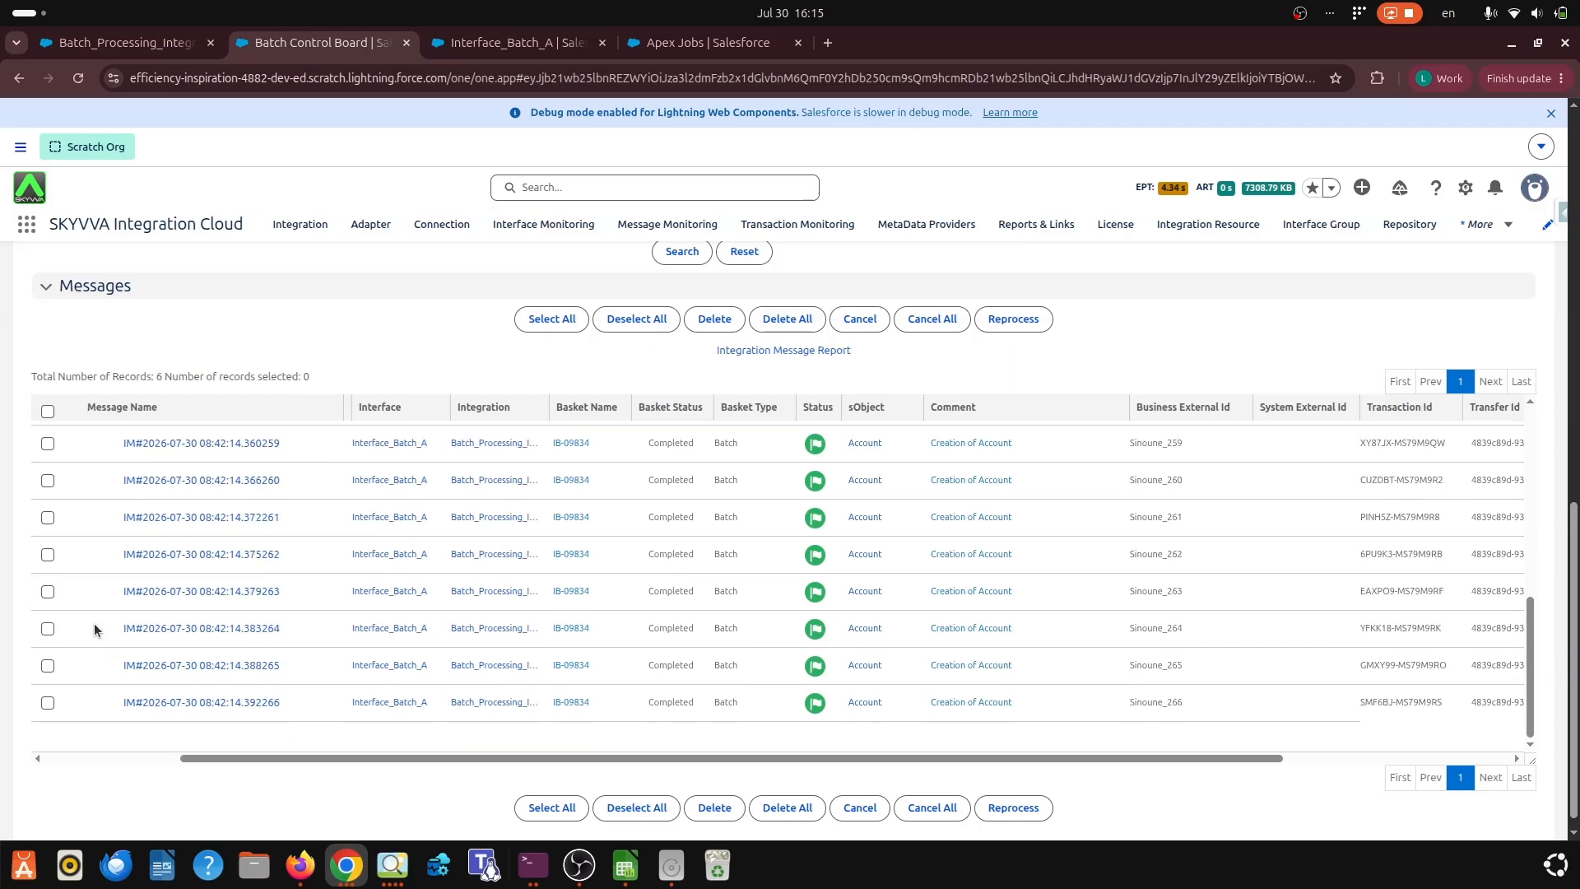
{"action": "left_click", "coordinate": [93, 507]}
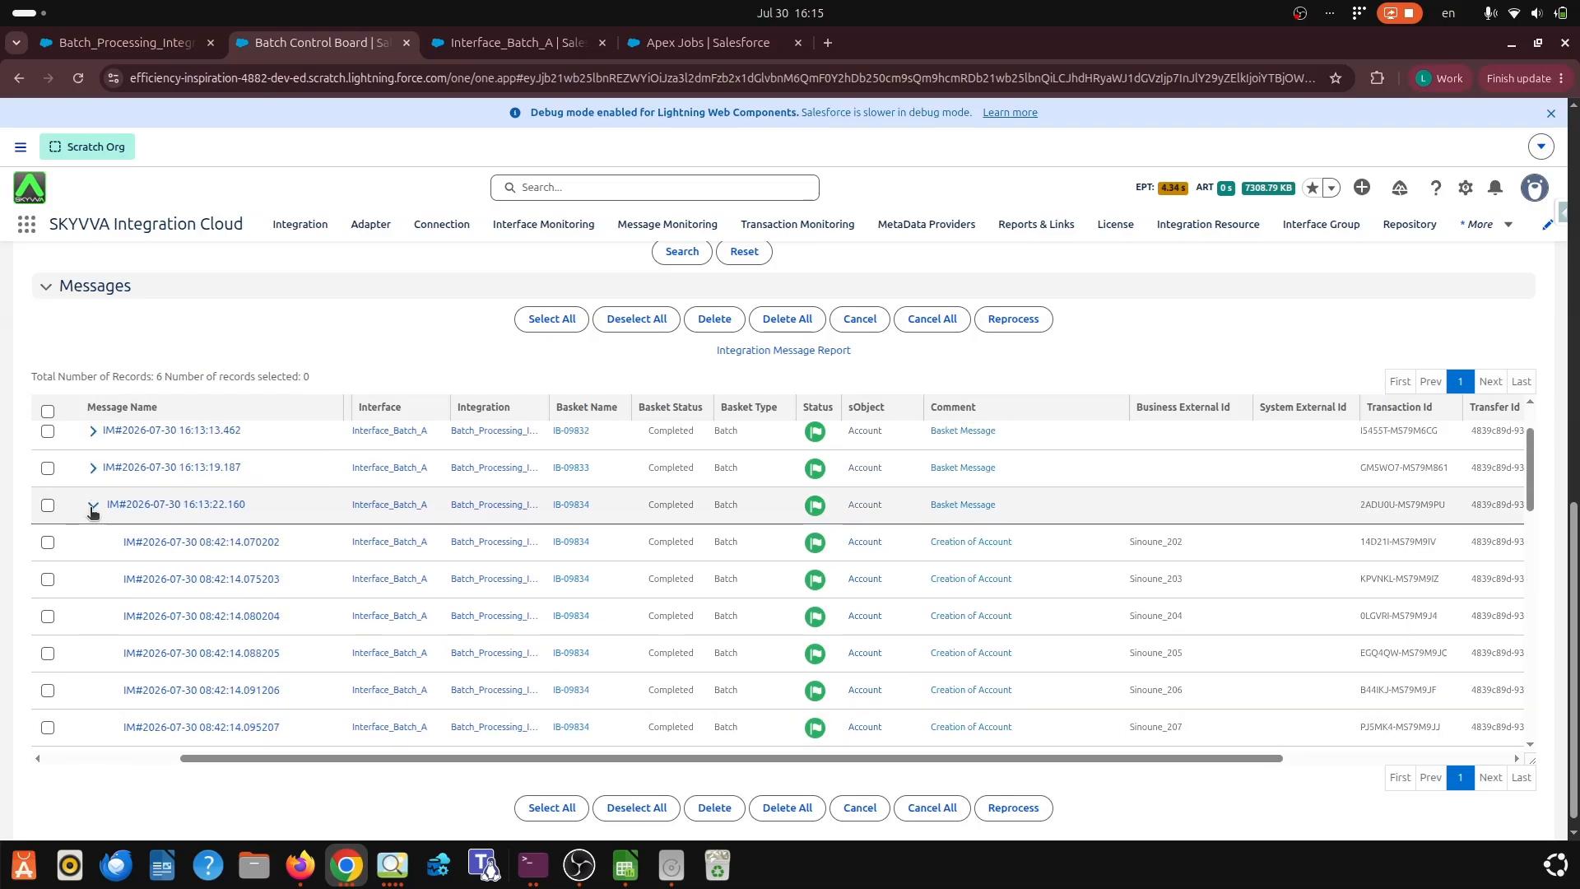
{"action": "left_click", "coordinate": [93, 507]}
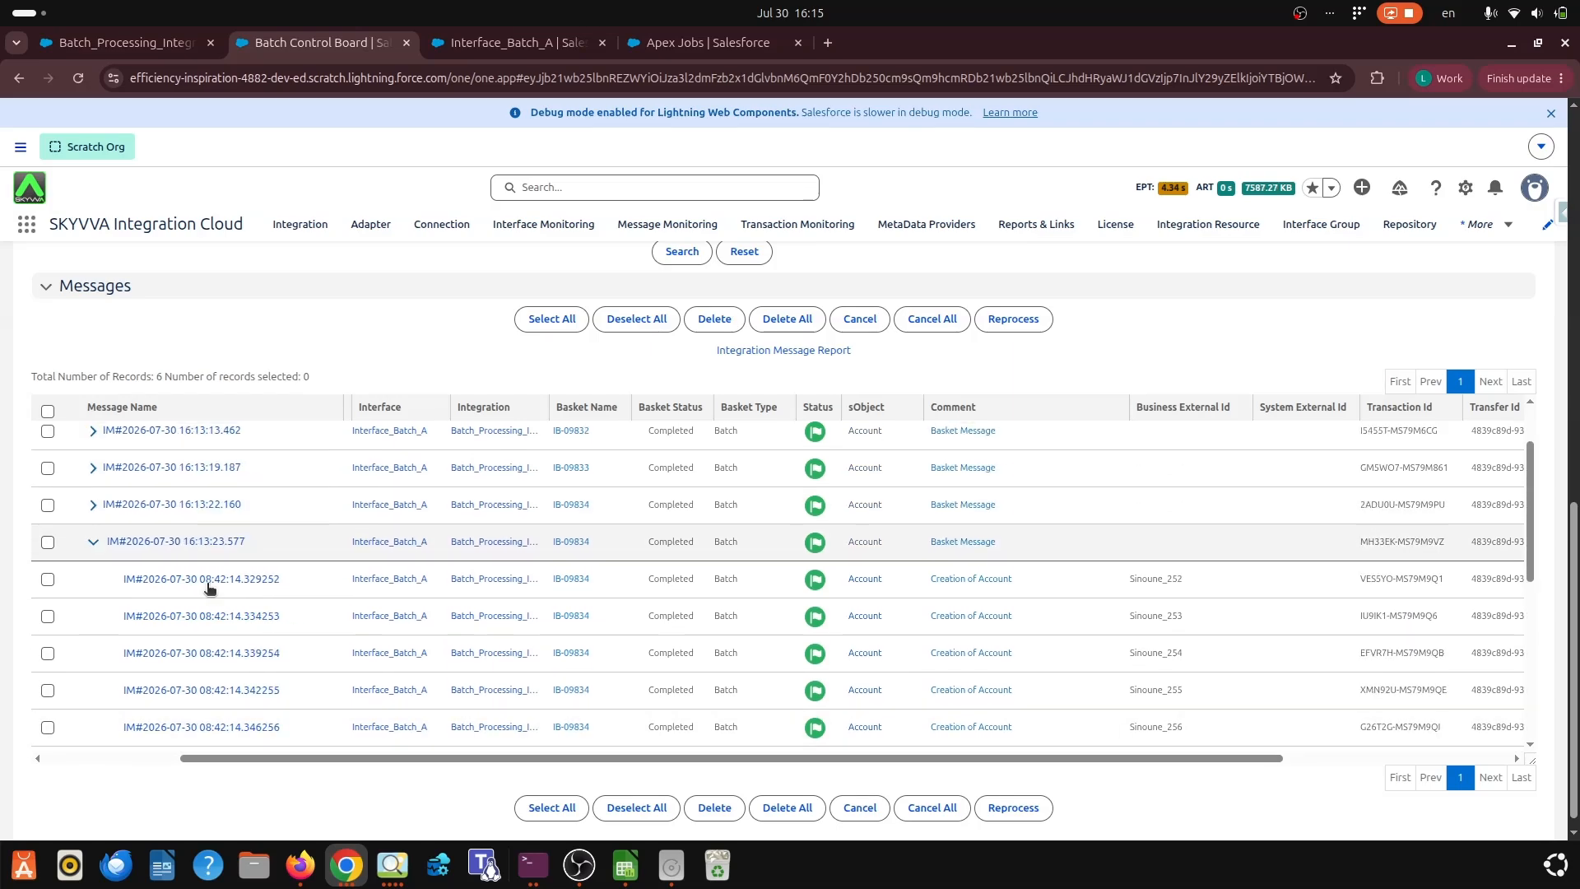
{"action": "left_click", "coordinate": [93, 507]}
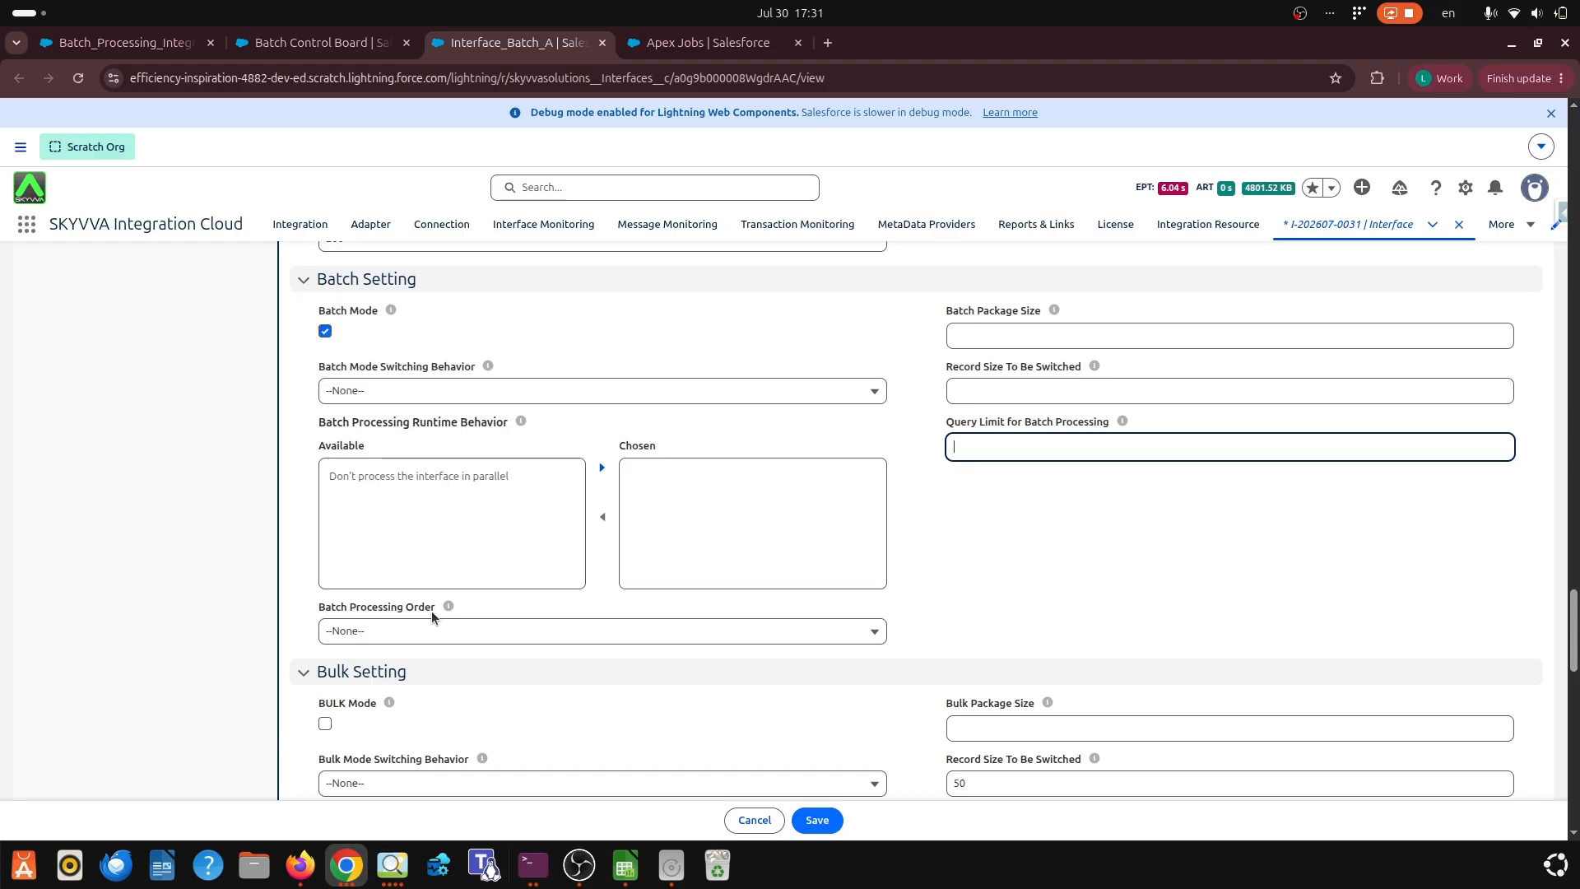
Step: Set the Batch Processing Order of Interface_Batch_A to Ascending and save the interface
{"action": "mouse_move", "coordinate": [448, 609]}
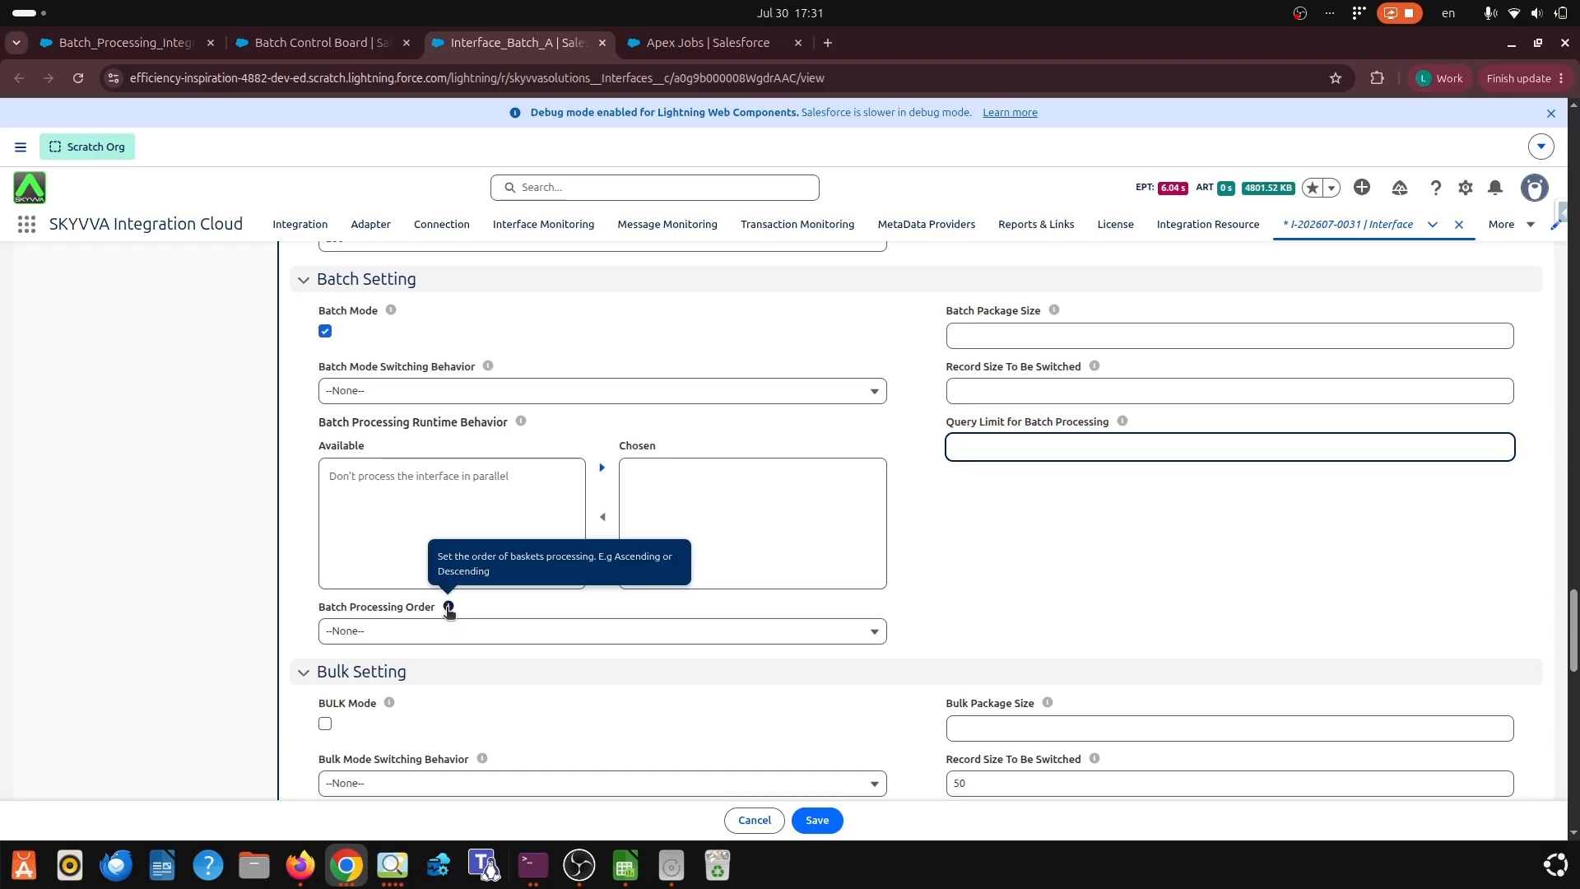
{"action": "left_click", "coordinate": [395, 633]}
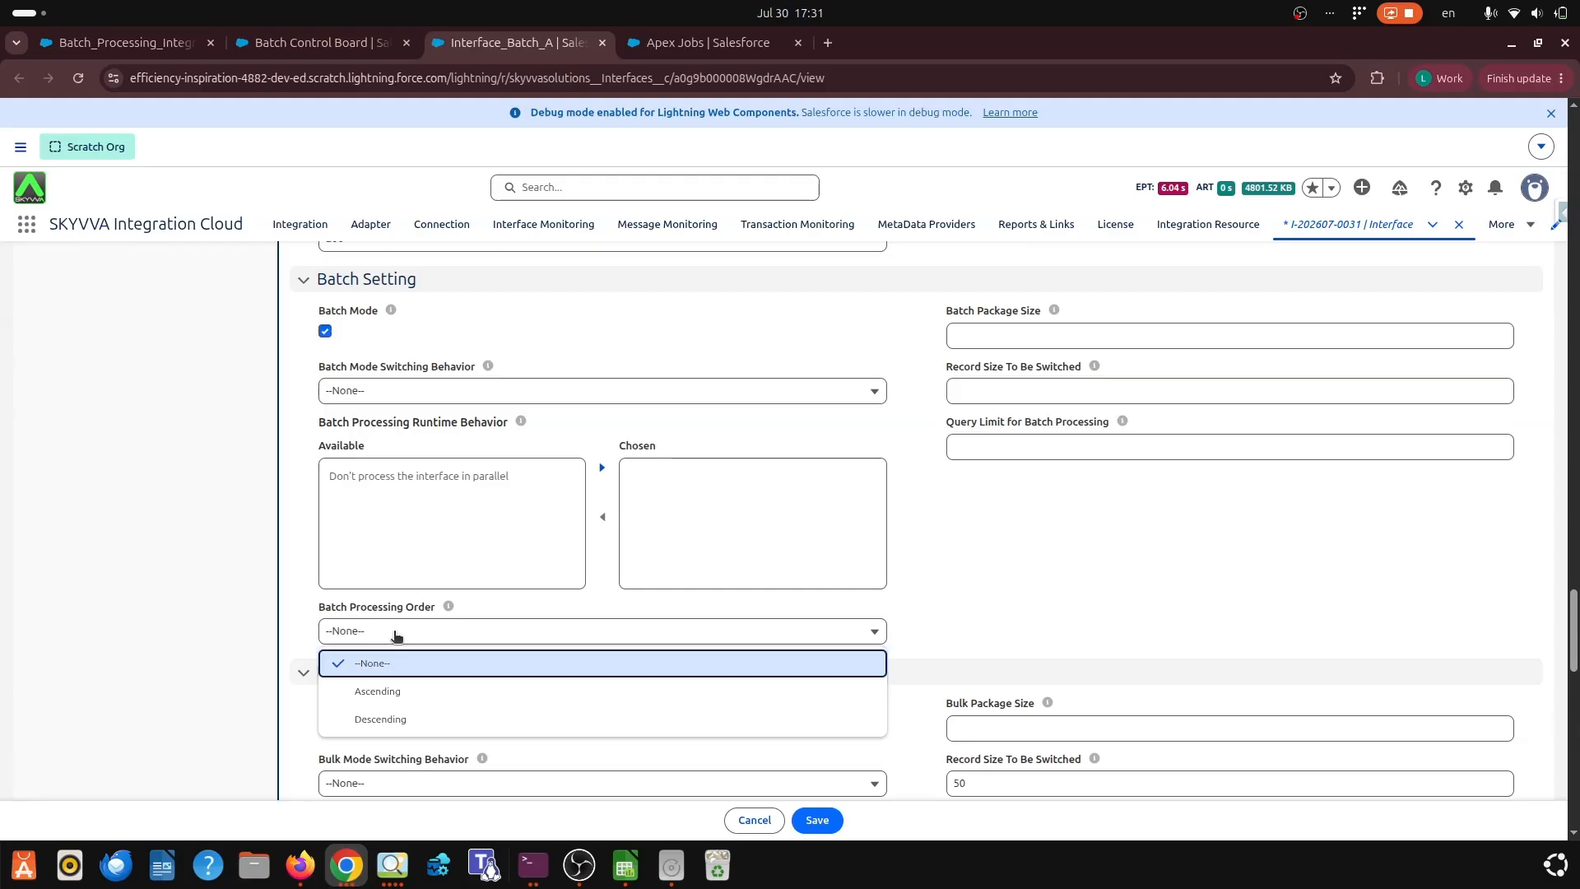
{"action": "left_click", "coordinate": [409, 693]}
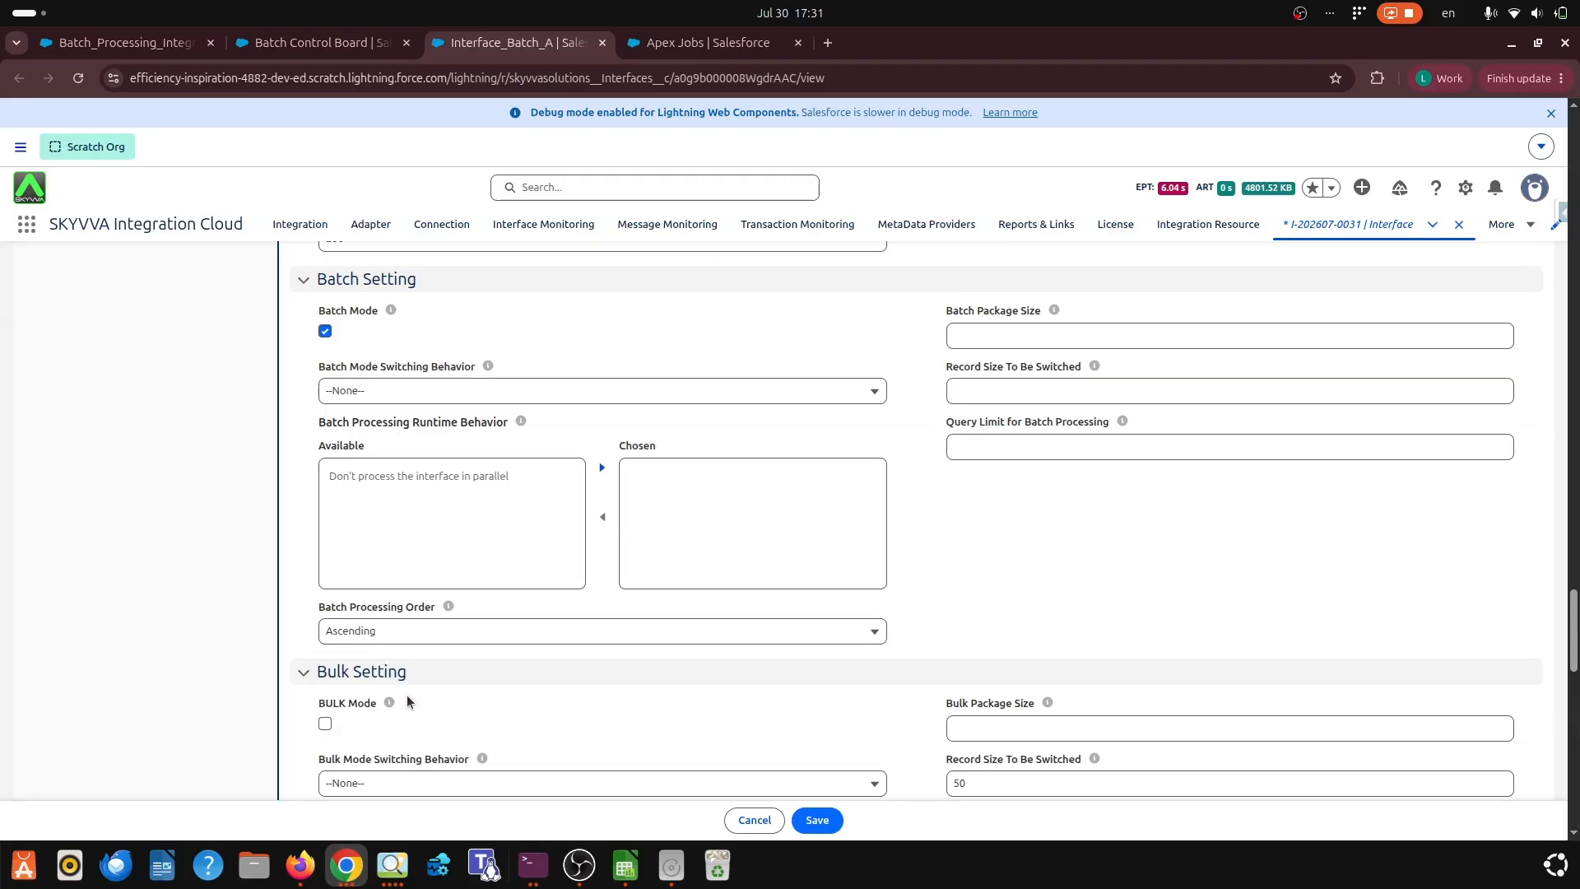
{"action": "left_click", "coordinate": [811, 821]}
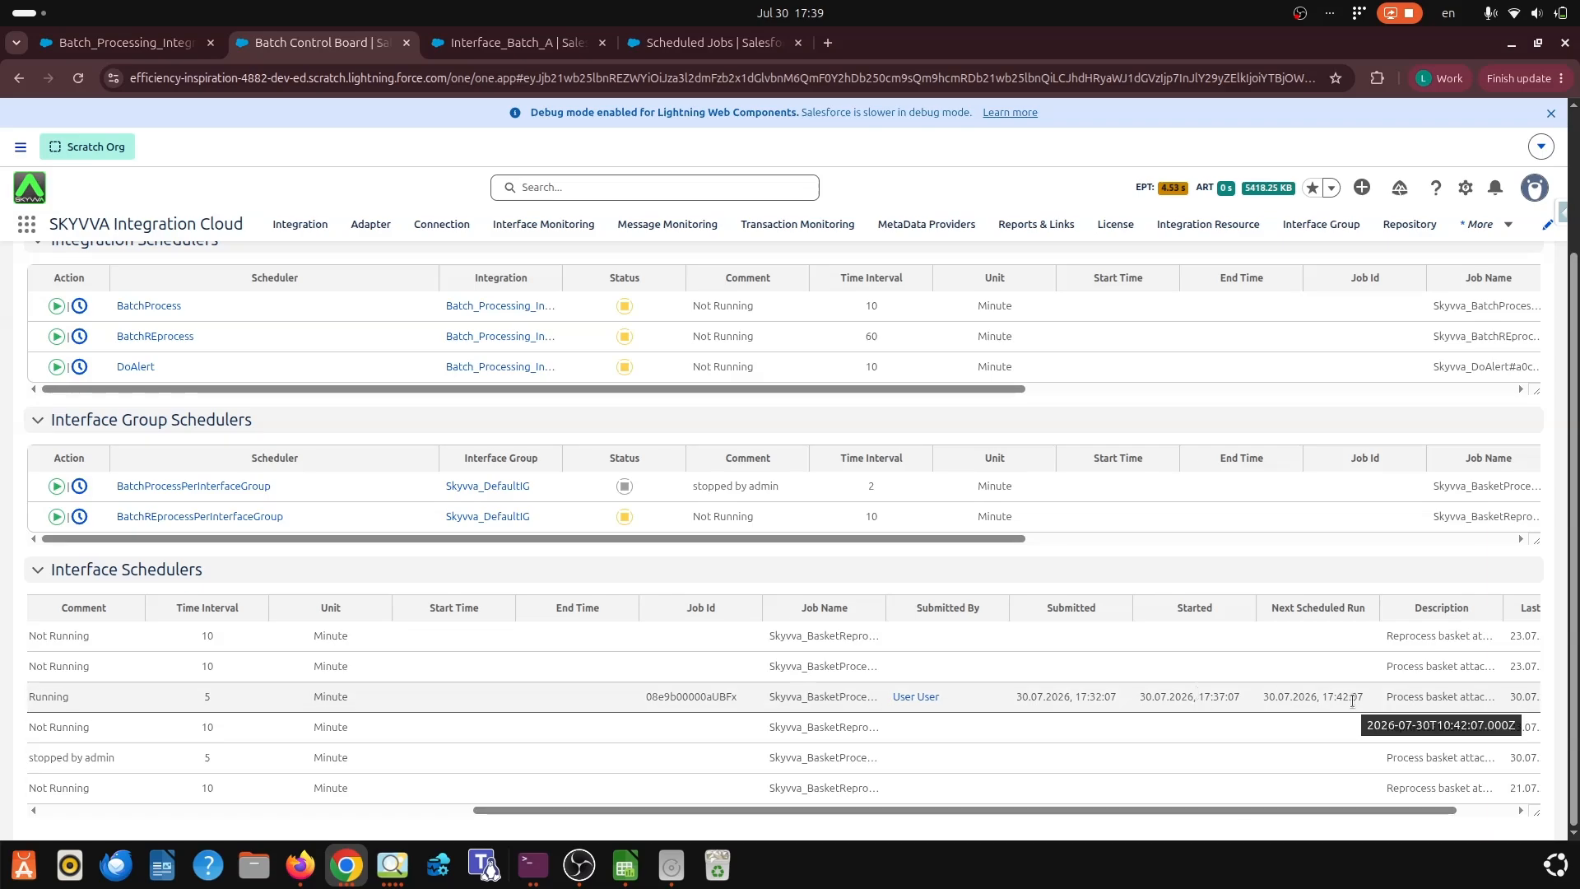
Step: Open the Working Basket list and examine the statuses, creation times and total records of the Interface_Batch_A baskets
{"action": "scroll", "coordinate": [1352, 700], "scroll_direction": "up", "scroll_amount": 10}
{"action": "left_click", "coordinate": [54, 336]}
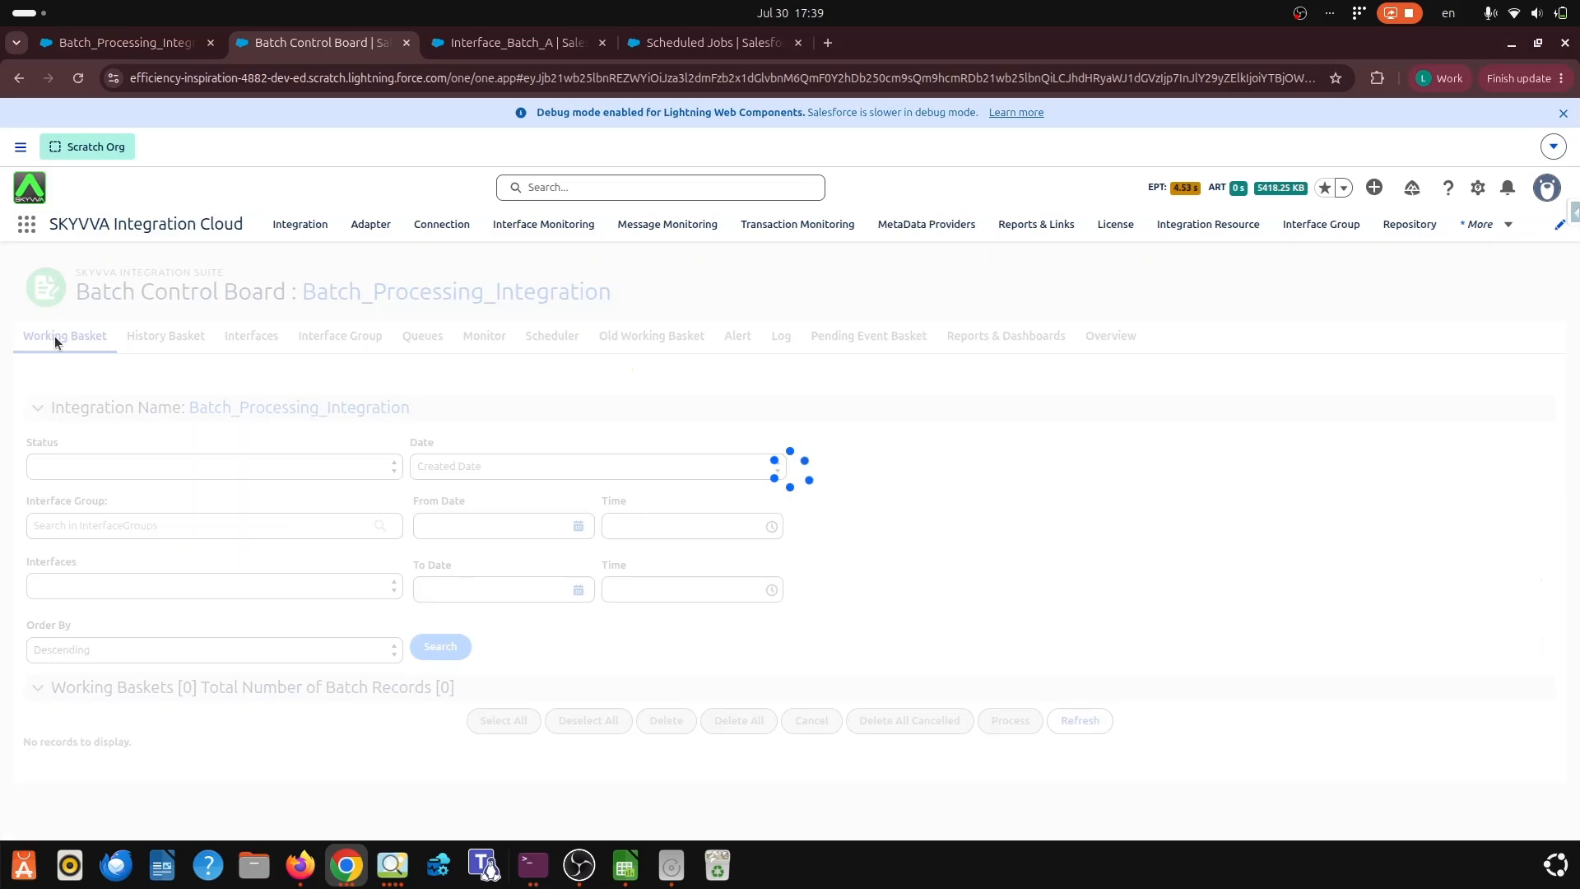
{"action": "scroll", "coordinate": [167, 560], "scroll_direction": "down", "scroll_amount": 3}
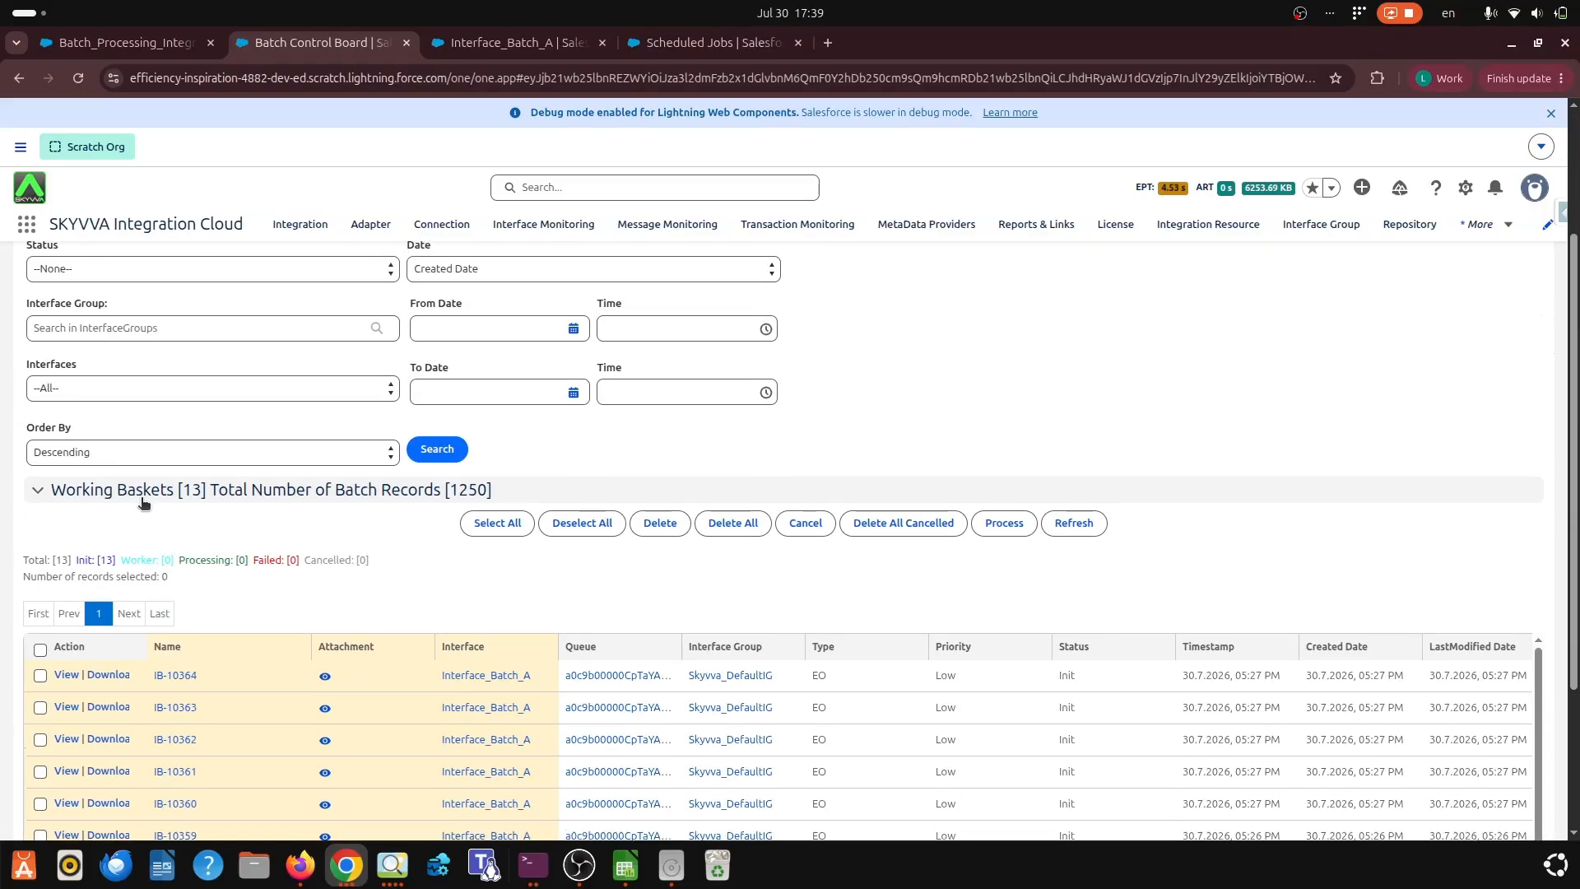
{"action": "scroll", "coordinate": [822, 708], "scroll_direction": "down", "scroll_amount": 3}
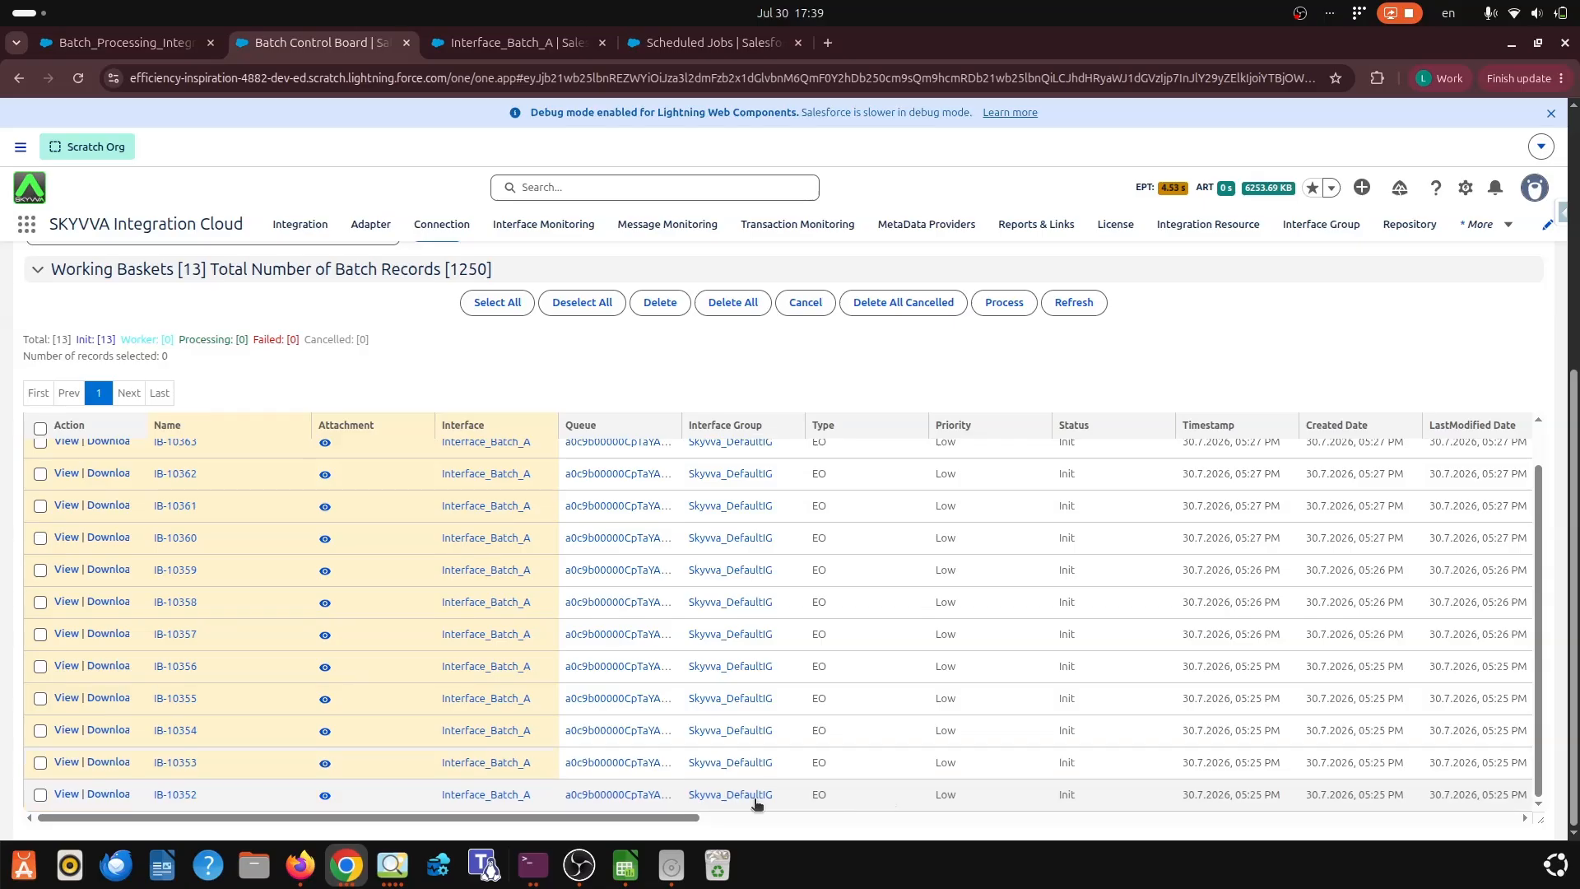
{"action": "left_click_drag", "start_coordinate": [680, 817], "coordinate": [912, 809]}
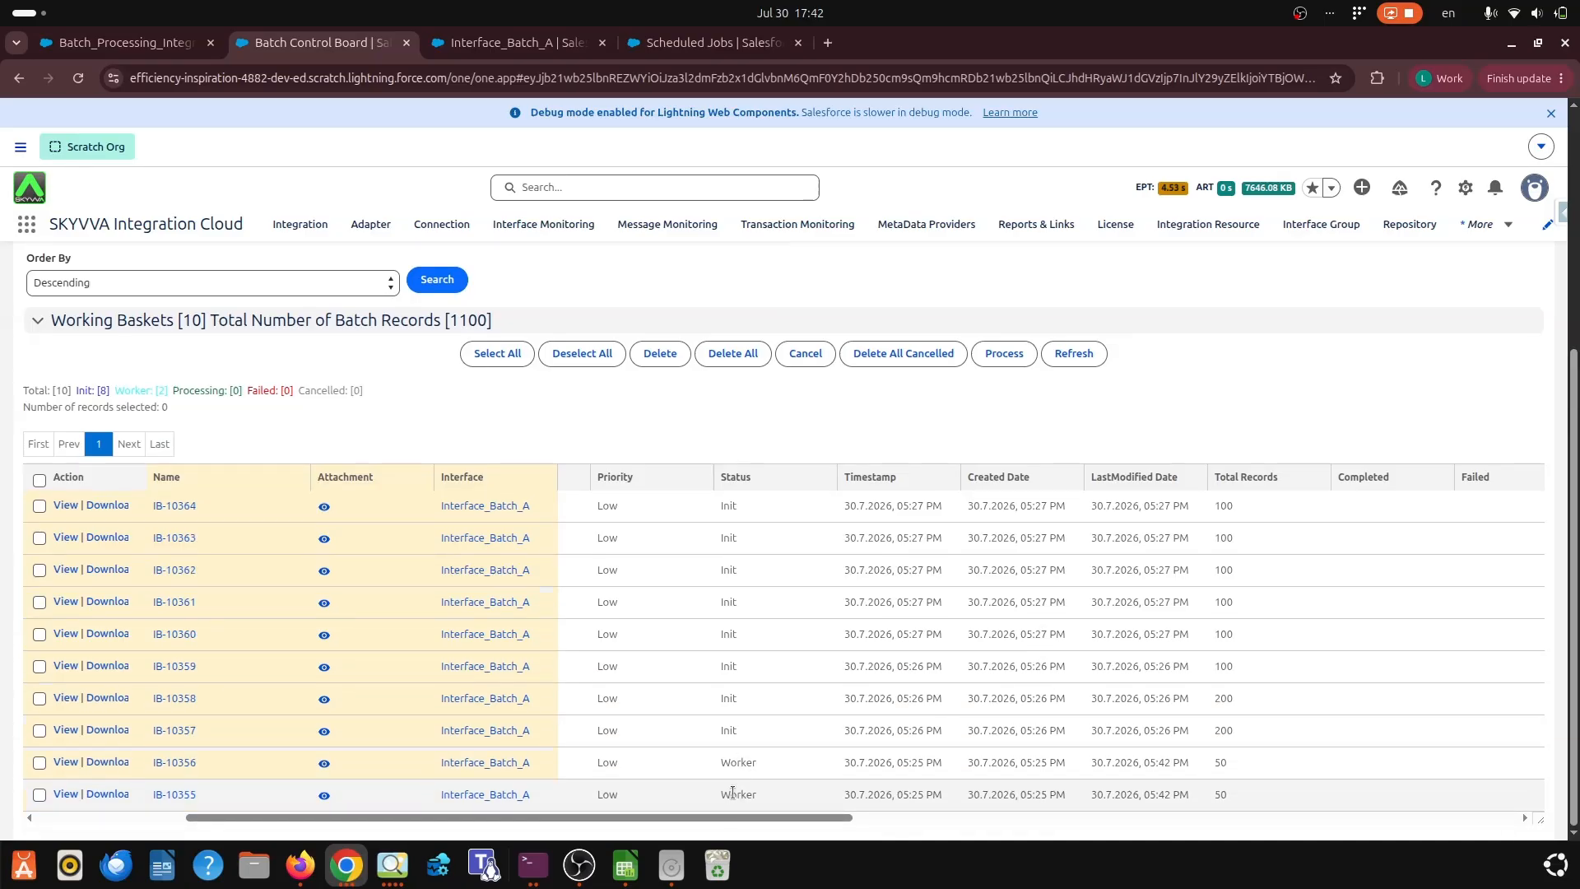
Step: Check which working baskets the ascending run picked up, and rerun the basket search
{"action": "left_click_drag", "start_coordinate": [771, 769], "coordinate": [776, 819]}
{"action": "left_click", "coordinate": [1335, 793]}
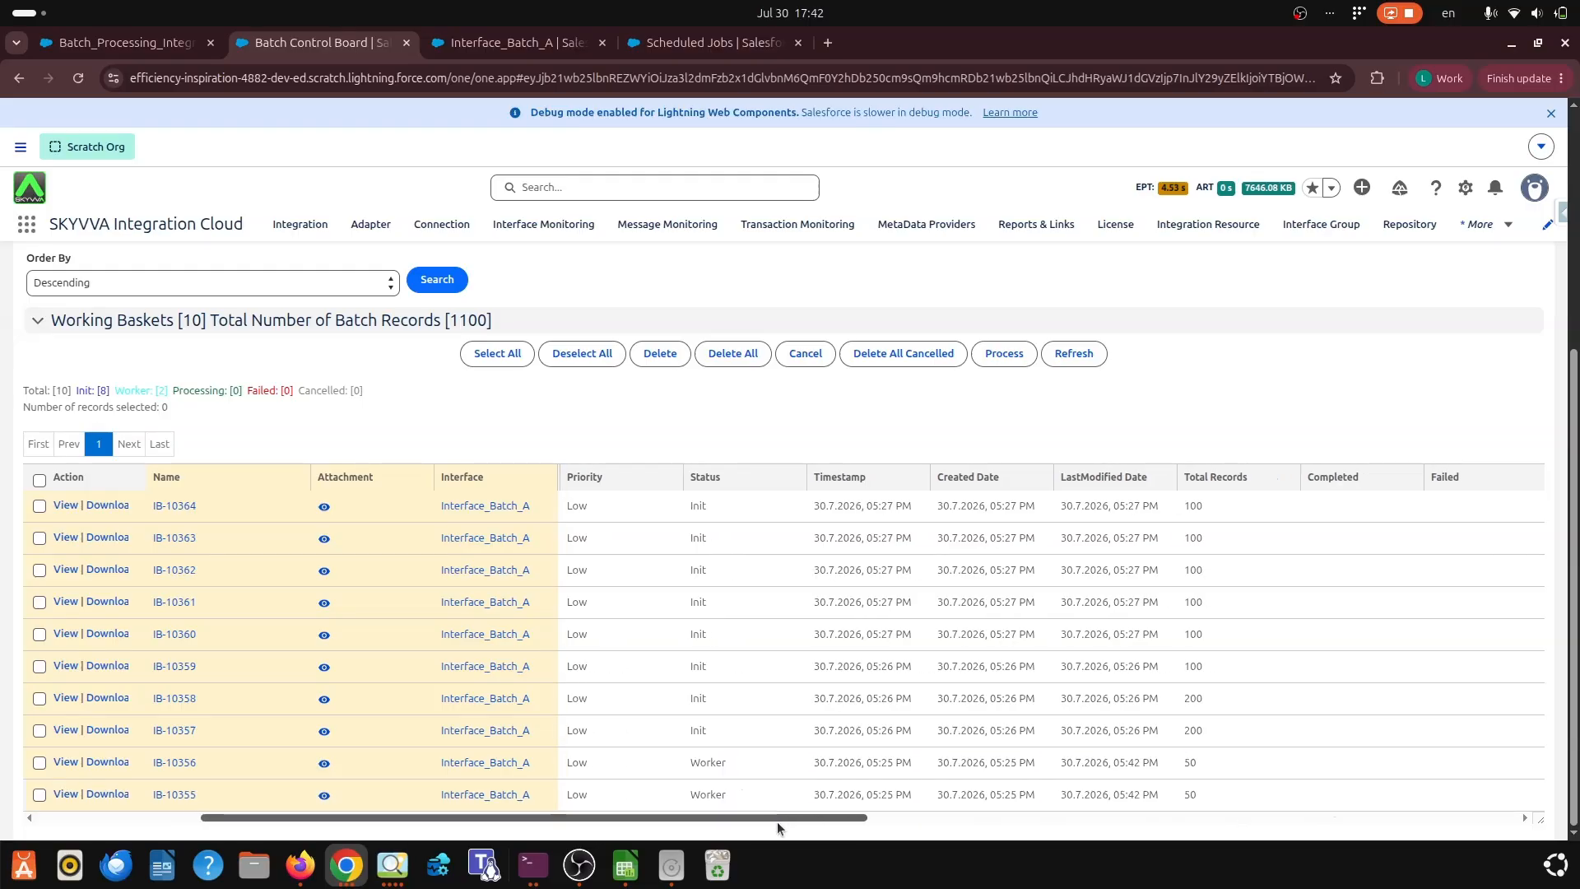
{"action": "left_click", "coordinate": [426, 284]}
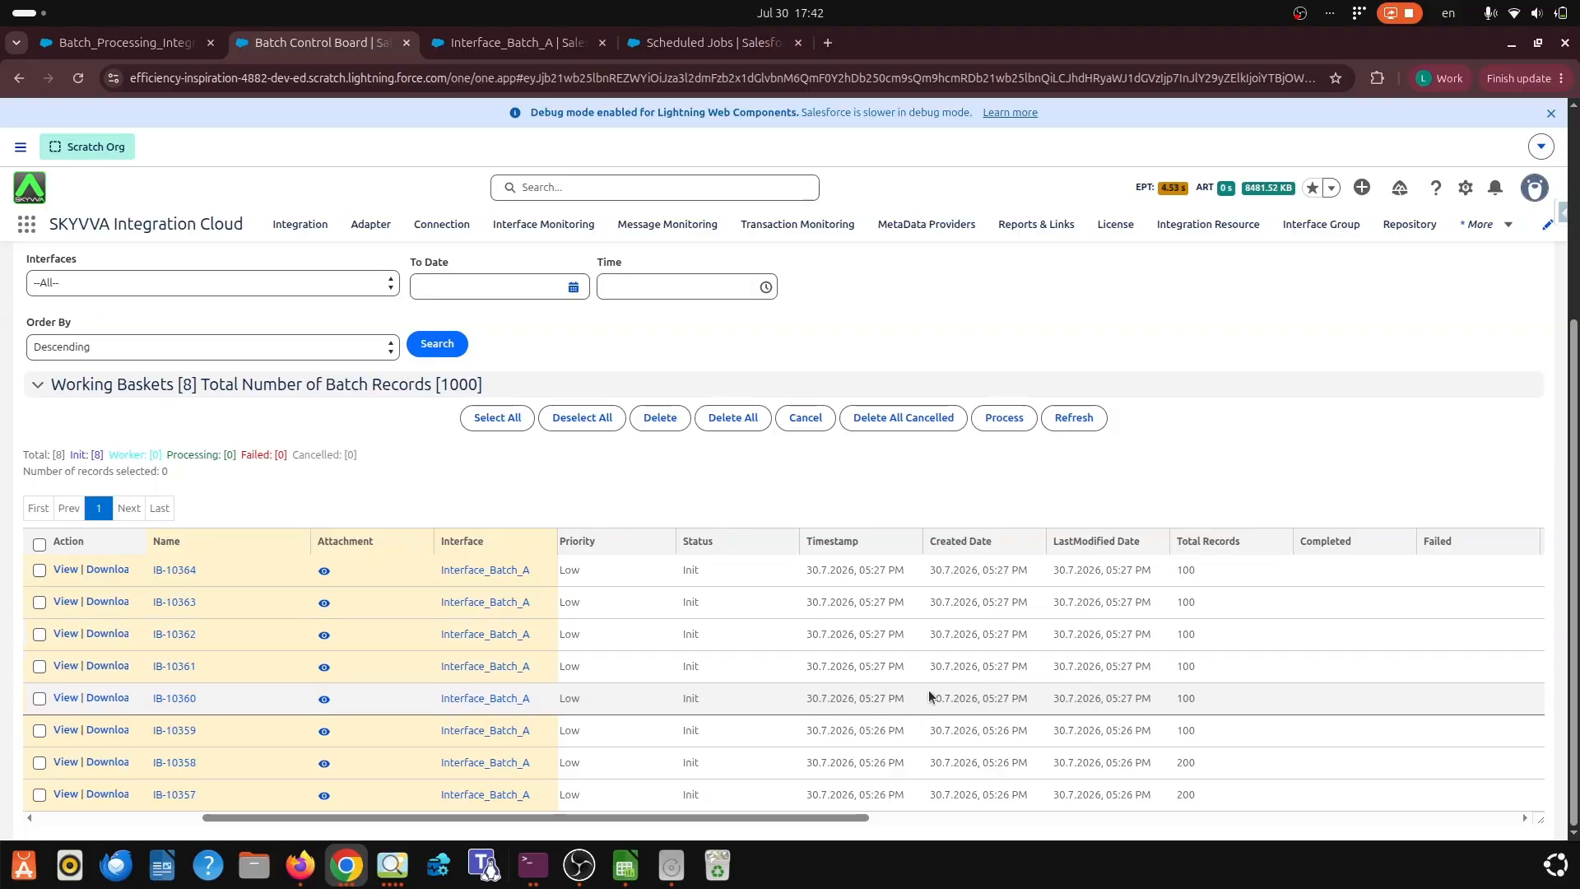
Step: Review the completed baskets and their record counts in History Basket, and return to the Working Basket list
{"action": "scroll", "coordinate": [576, 471], "scroll_direction": "up", "scroll_amount": 4}
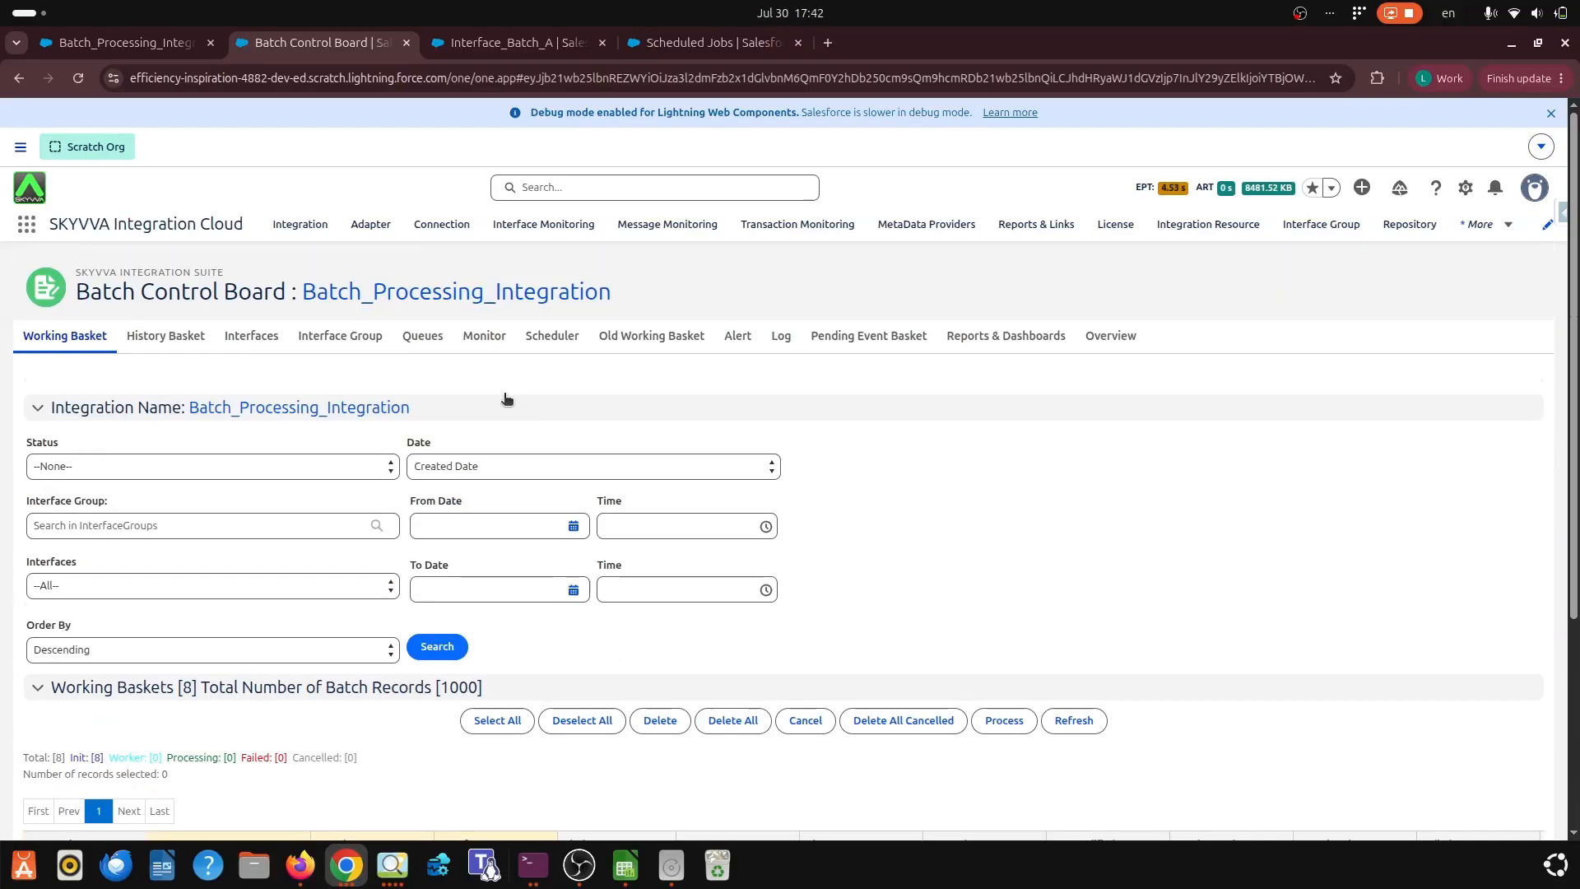
{"action": "left_click", "coordinate": [167, 338]}
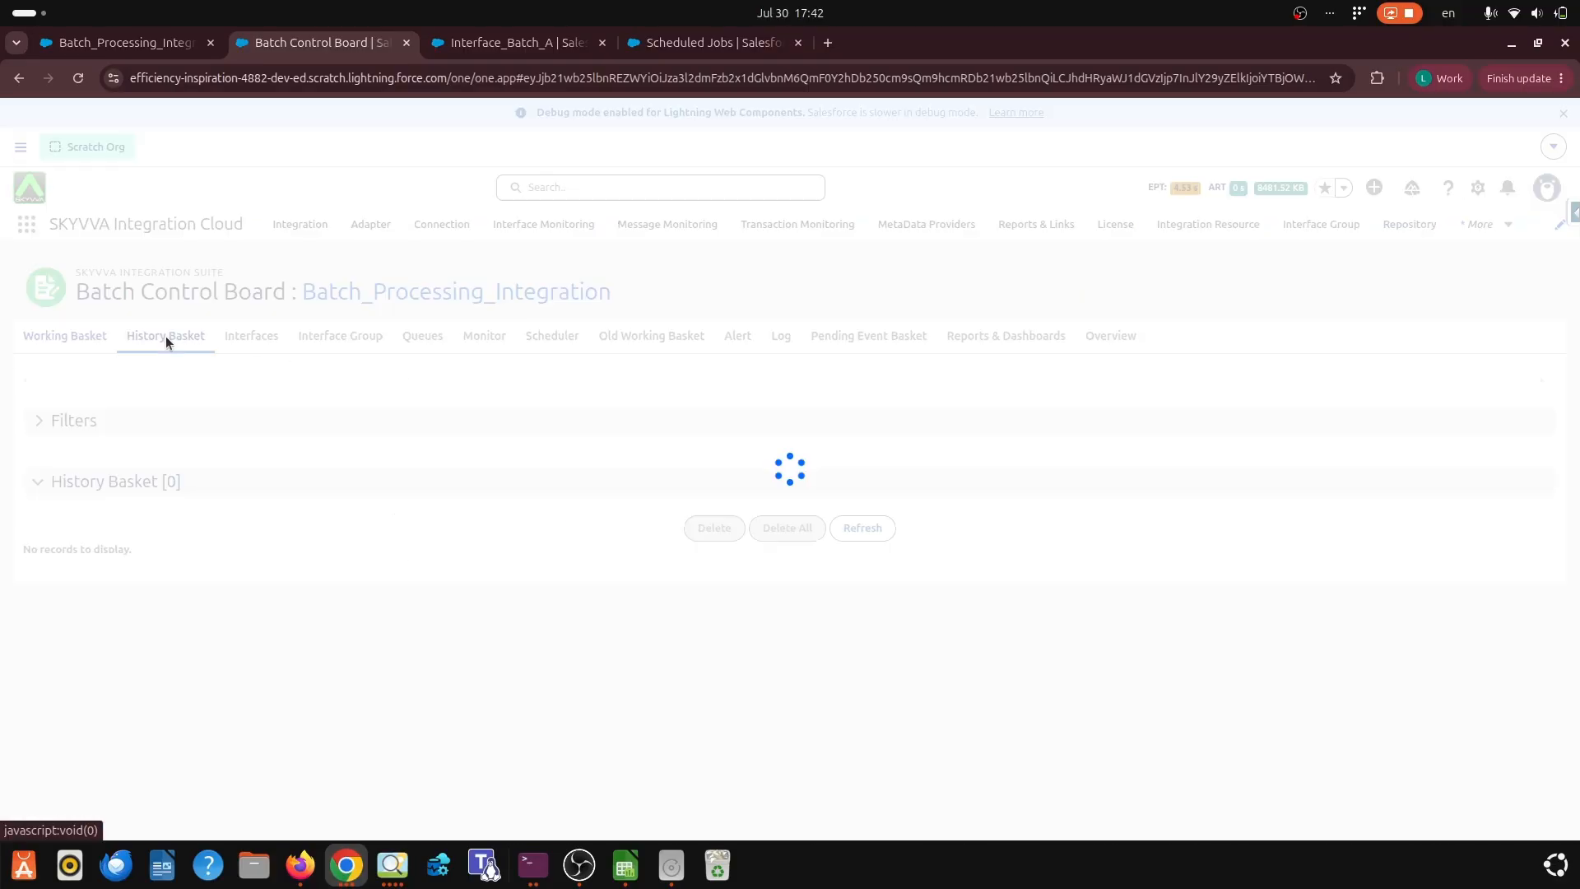
{"action": "scroll", "coordinate": [664, 567], "scroll_direction": "down", "scroll_amount": 2}
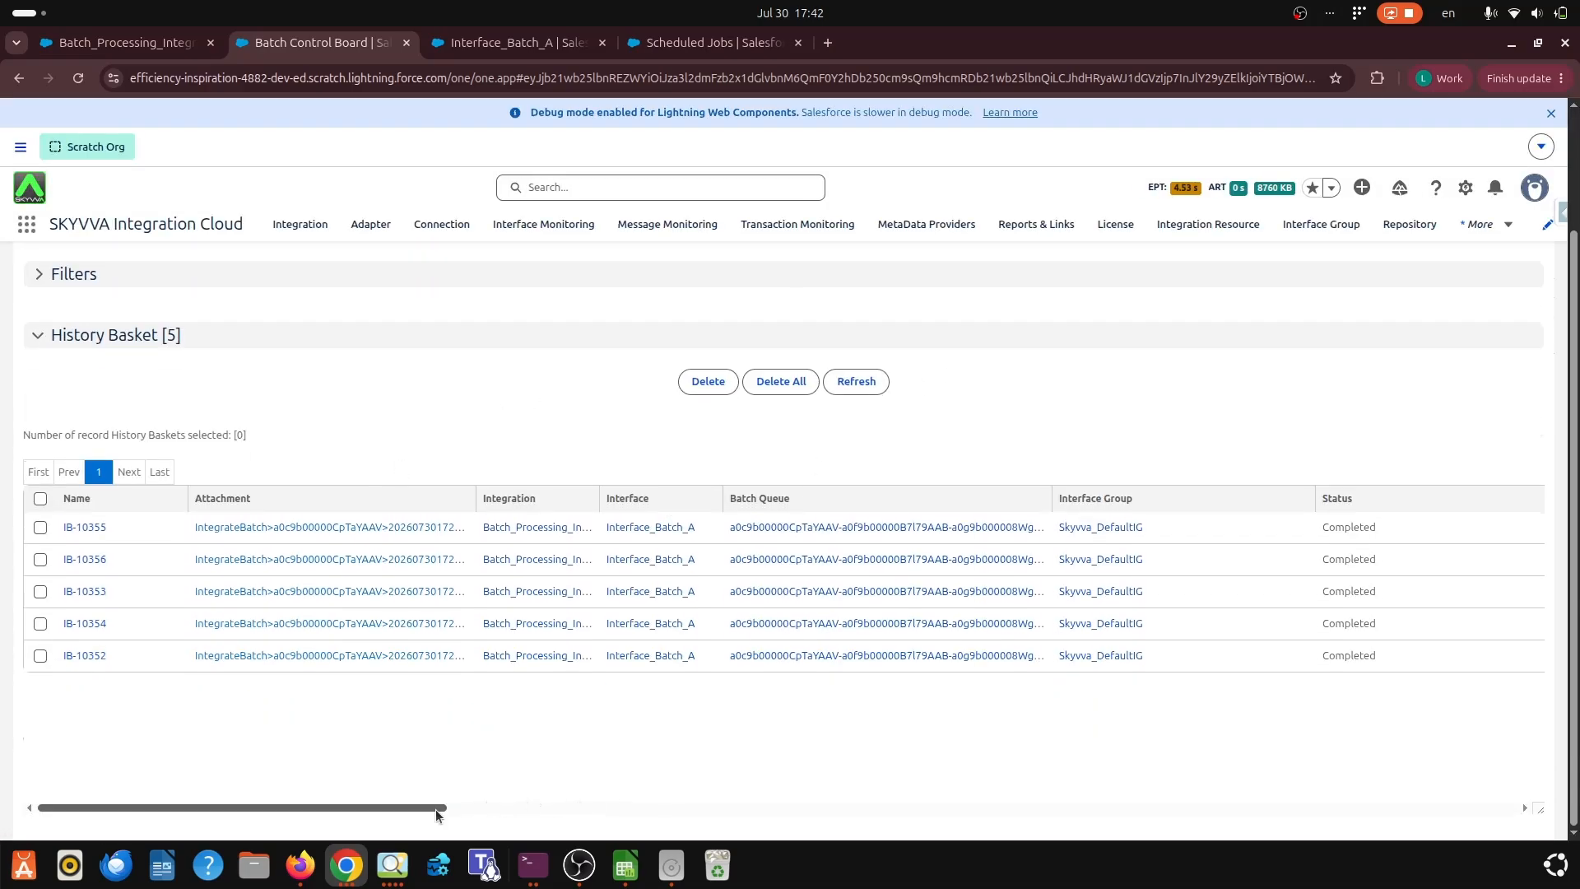
{"action": "left_click_drag", "start_coordinate": [406, 806], "coordinate": [636, 802]}
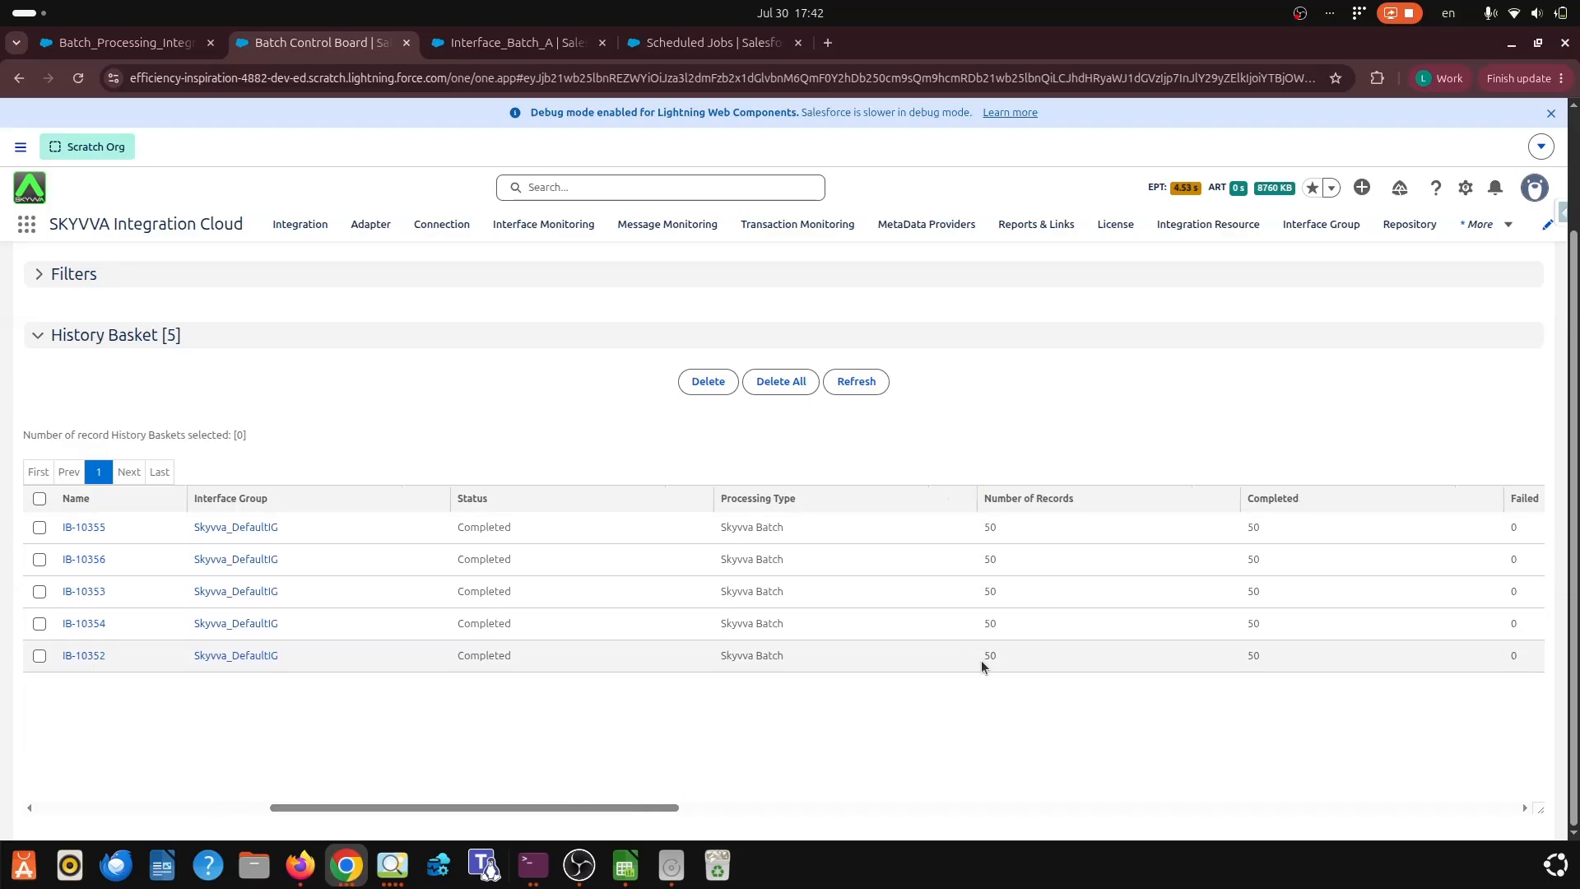
{"action": "scroll", "coordinate": [339, 413], "scroll_direction": "up", "scroll_amount": 3}
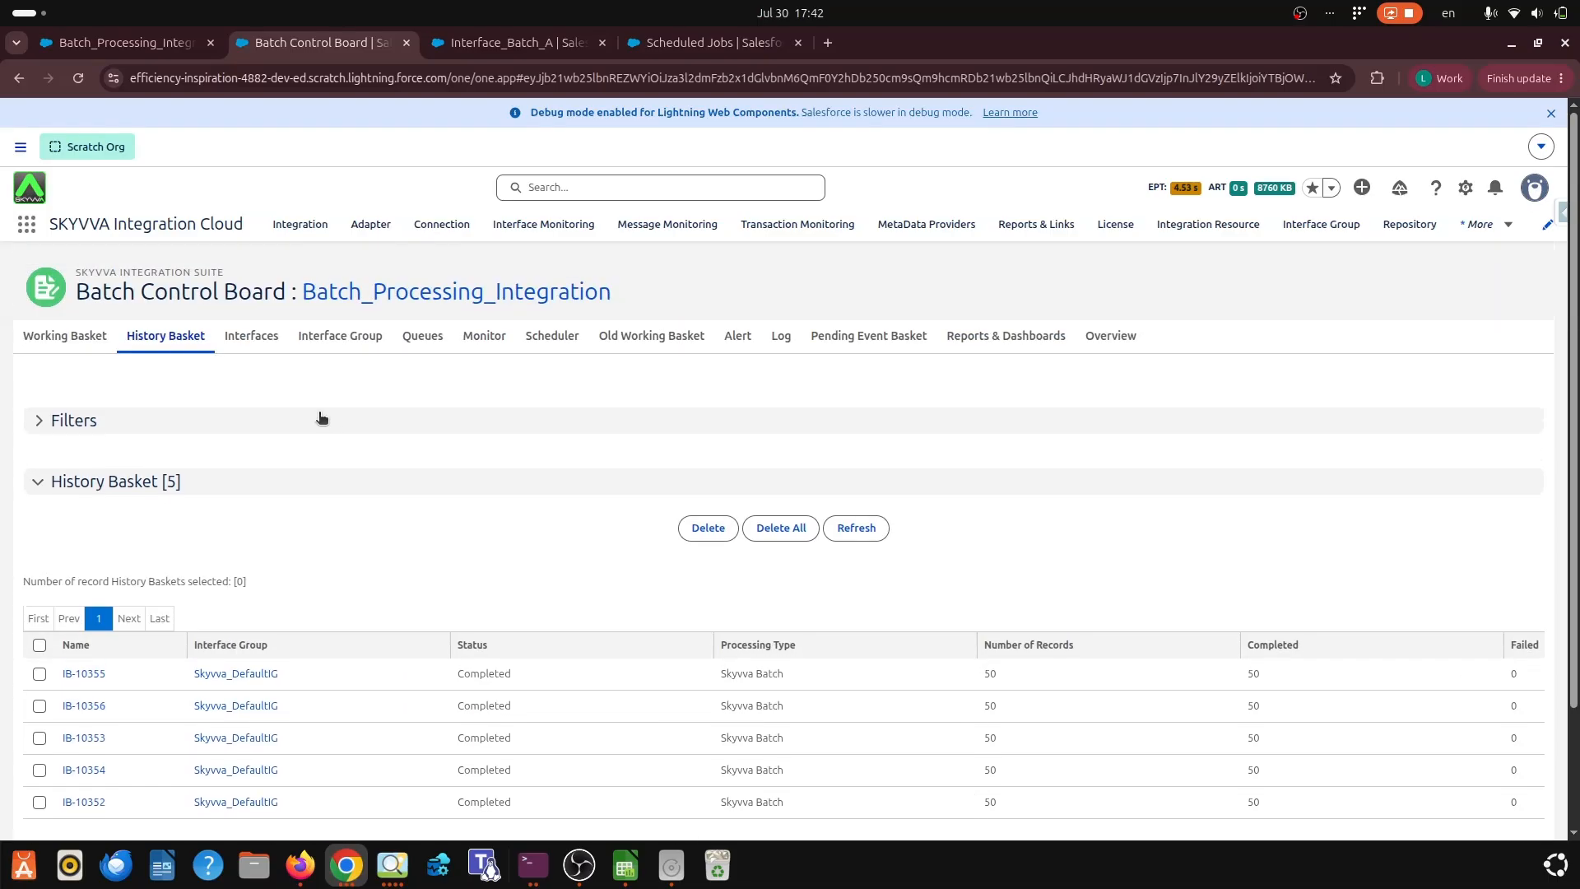
{"action": "left_click", "coordinate": [59, 335]}
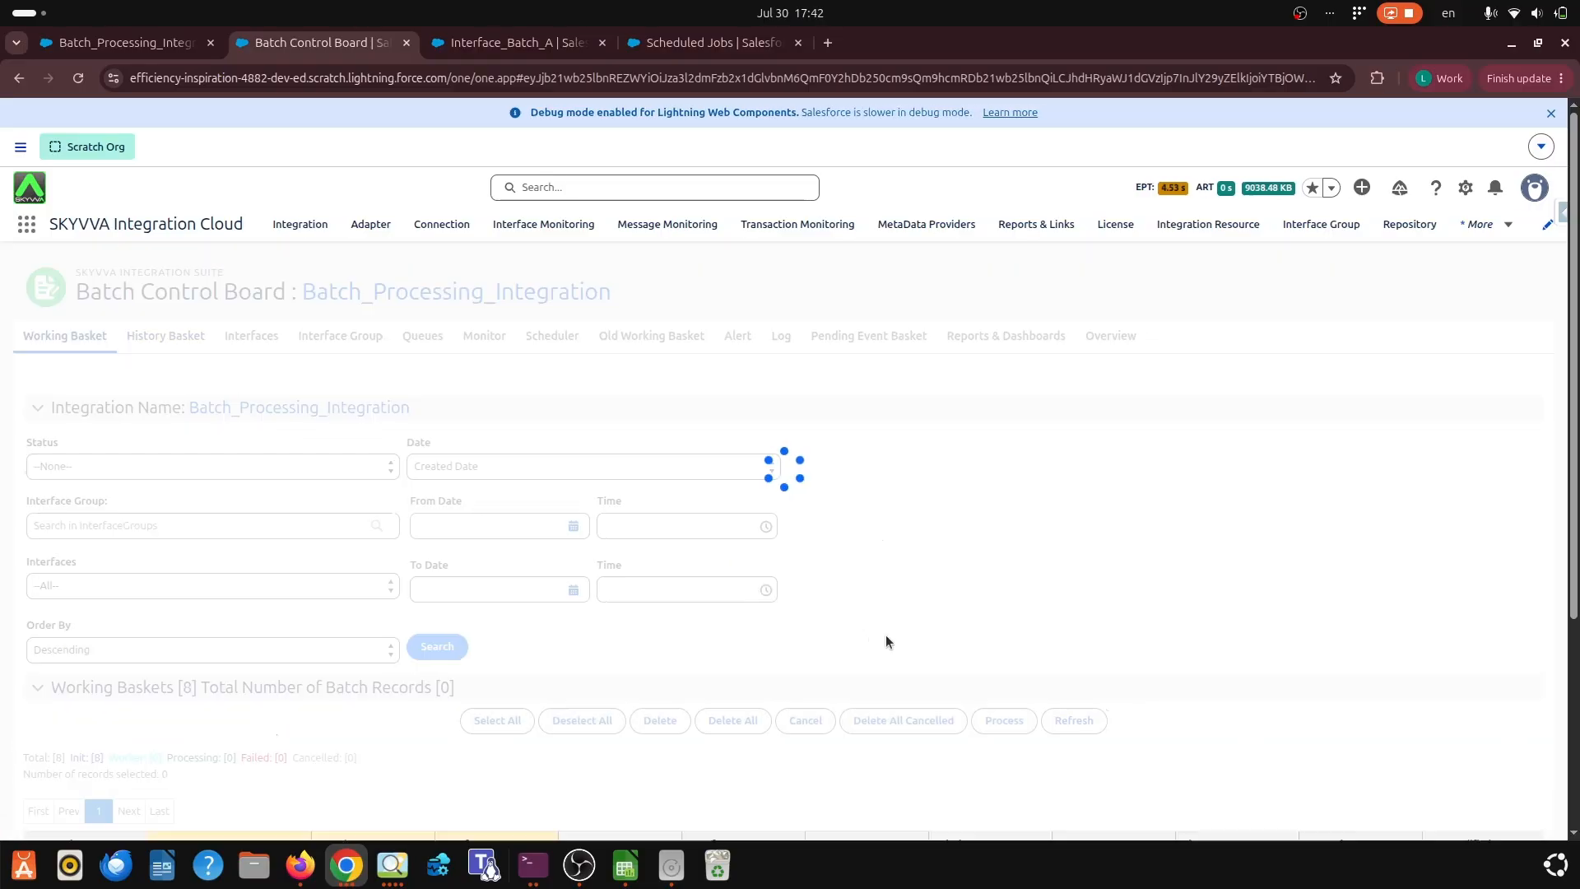
{"action": "scroll", "coordinate": [885, 634], "scroll_direction": "down", "scroll_amount": 4}
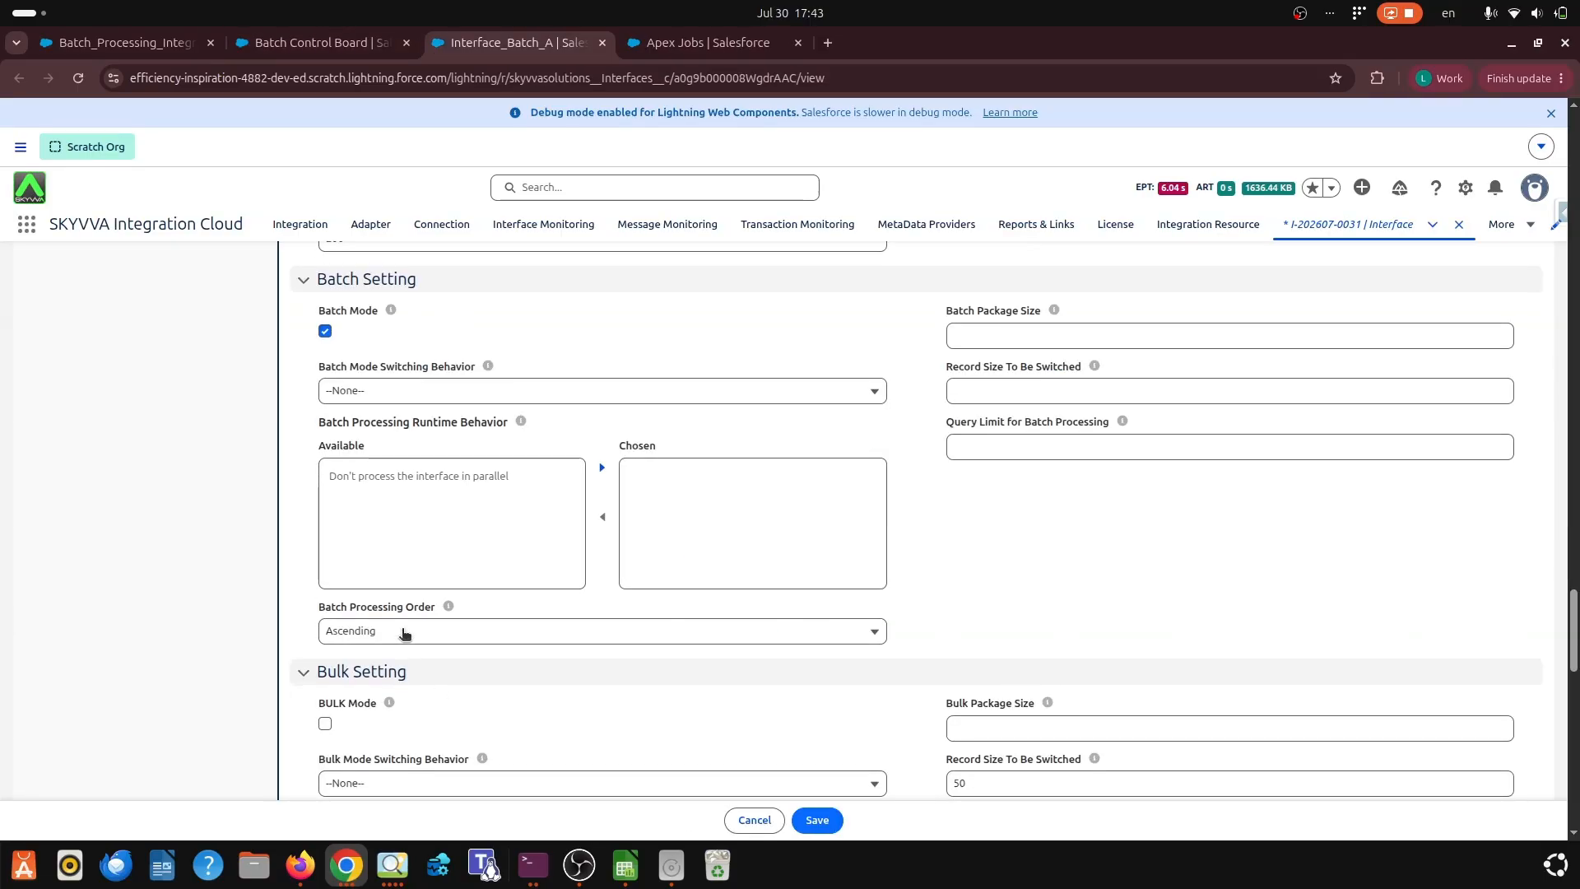
Step: Set the Batch Processing Order of Interface_Batch_A to Descending and save the interface
{"action": "left_click", "coordinate": [403, 634]}
{"action": "left_click", "coordinate": [390, 721]}
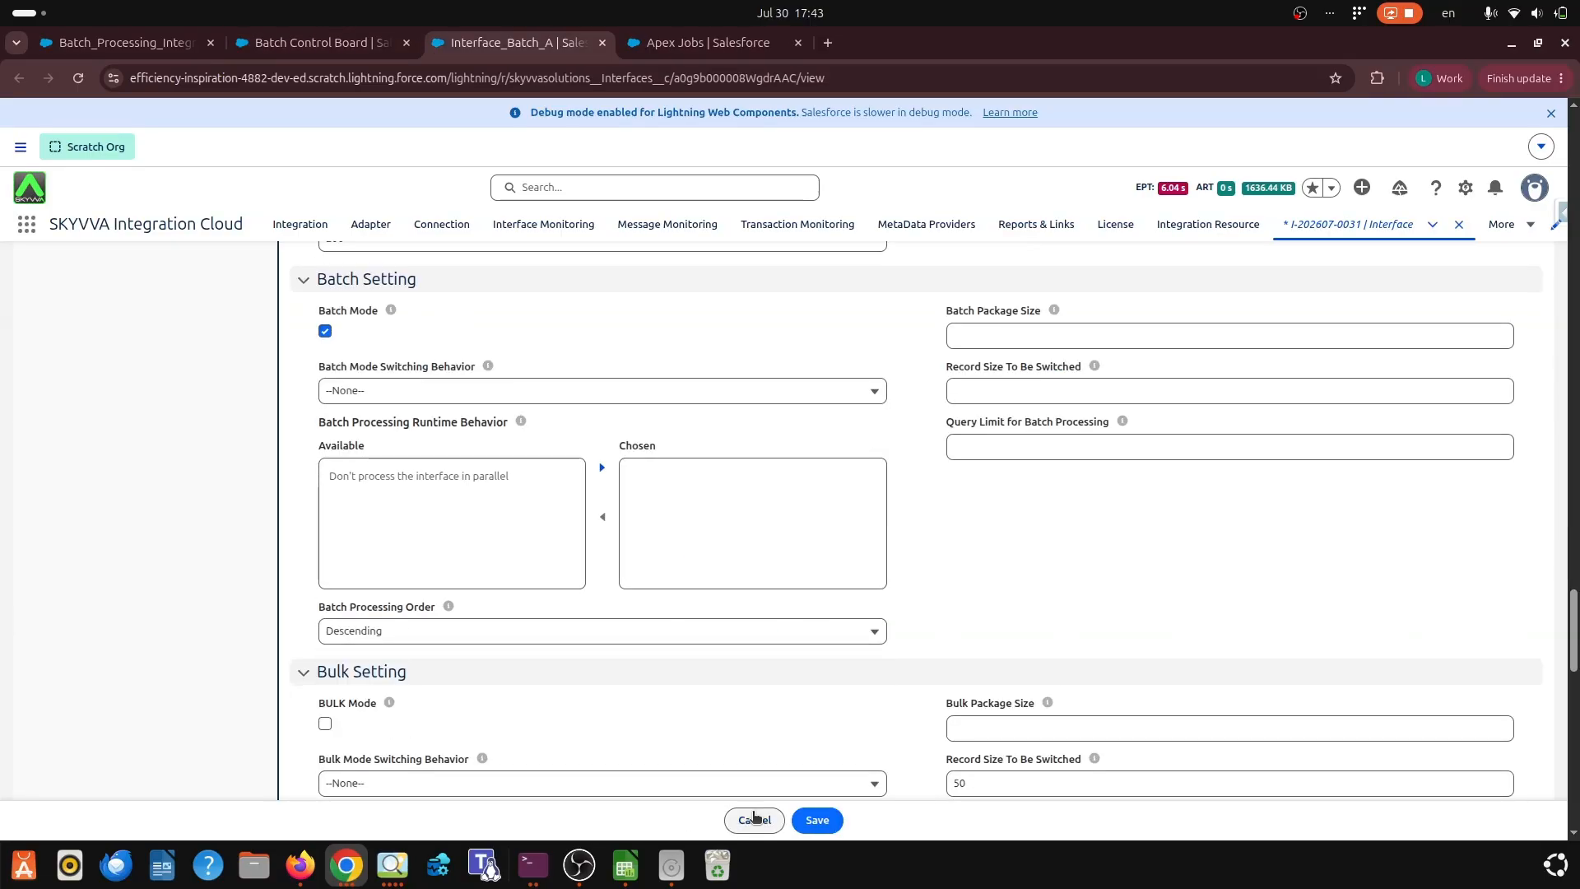
{"action": "left_click", "coordinate": [813, 822]}
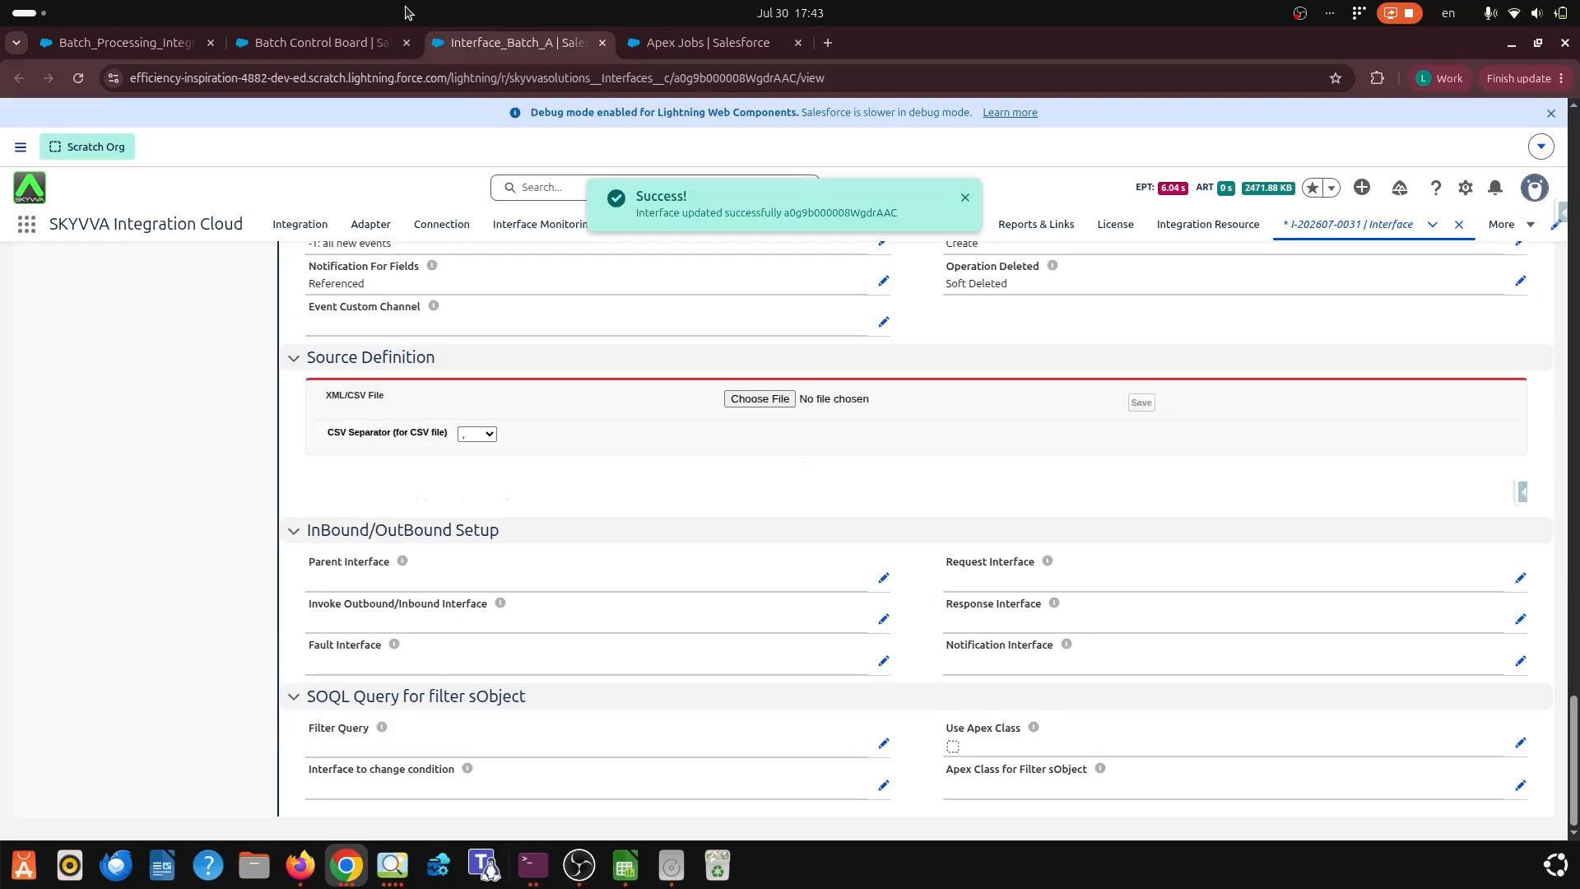
Step: Check the next scheduled run time of the running Interface_Batch_A scheduler on the Batch Control Board
{"action": "left_click", "coordinate": [290, 50]}
{"action": "scroll", "coordinate": [709, 316], "scroll_direction": "up", "scroll_amount": 4}
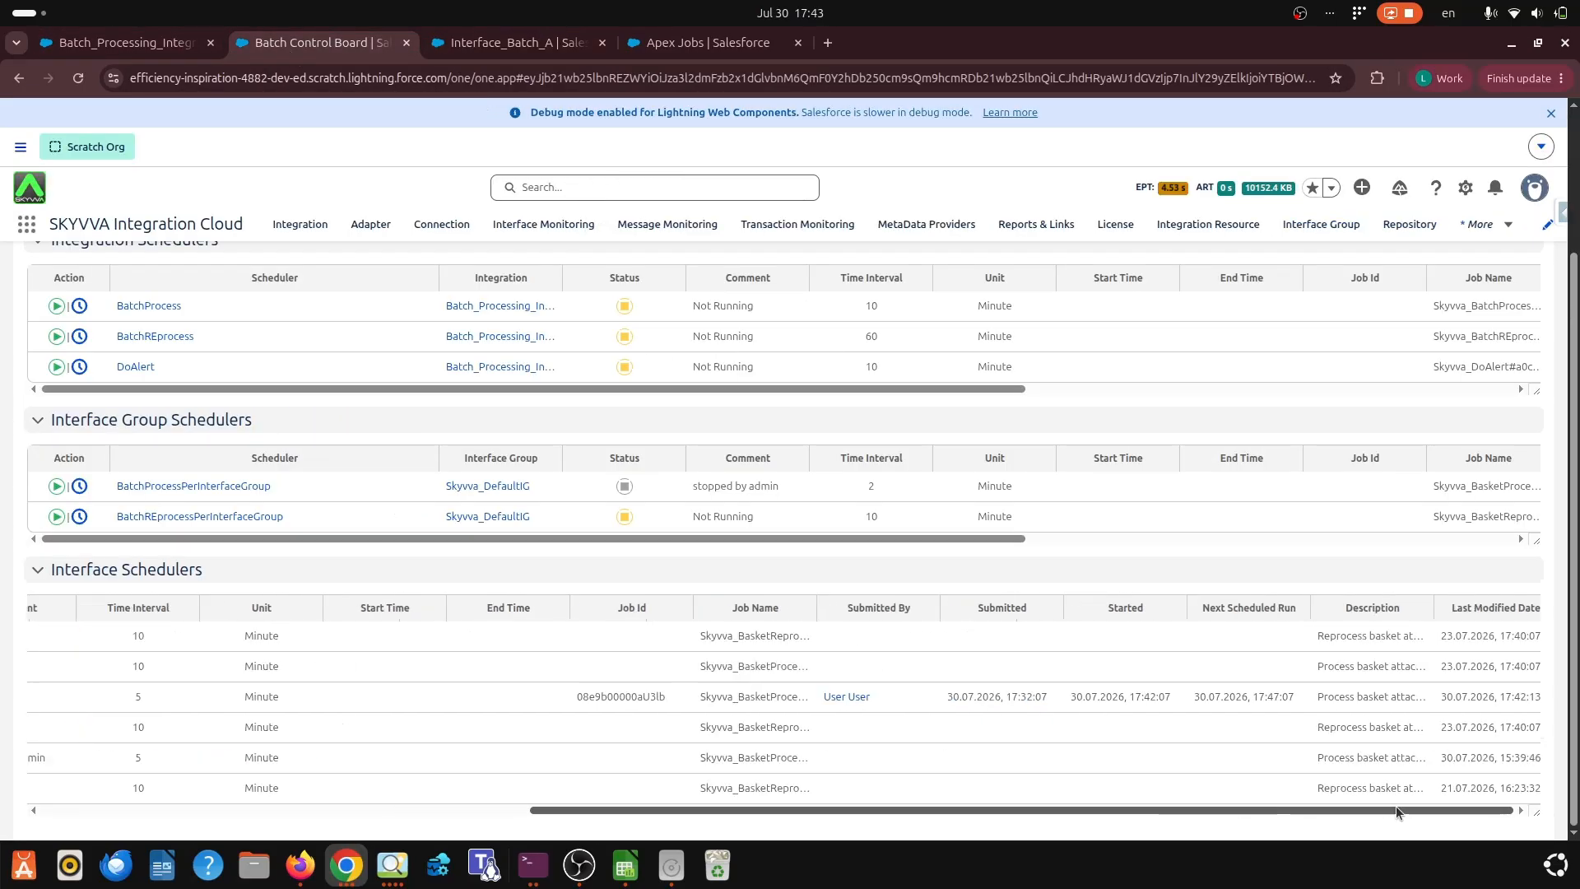
{"action": "left_click_drag", "start_coordinate": [1396, 810], "coordinate": [1410, 809]}
{"action": "left_click_drag", "start_coordinate": [1202, 699], "coordinate": [1289, 704]}
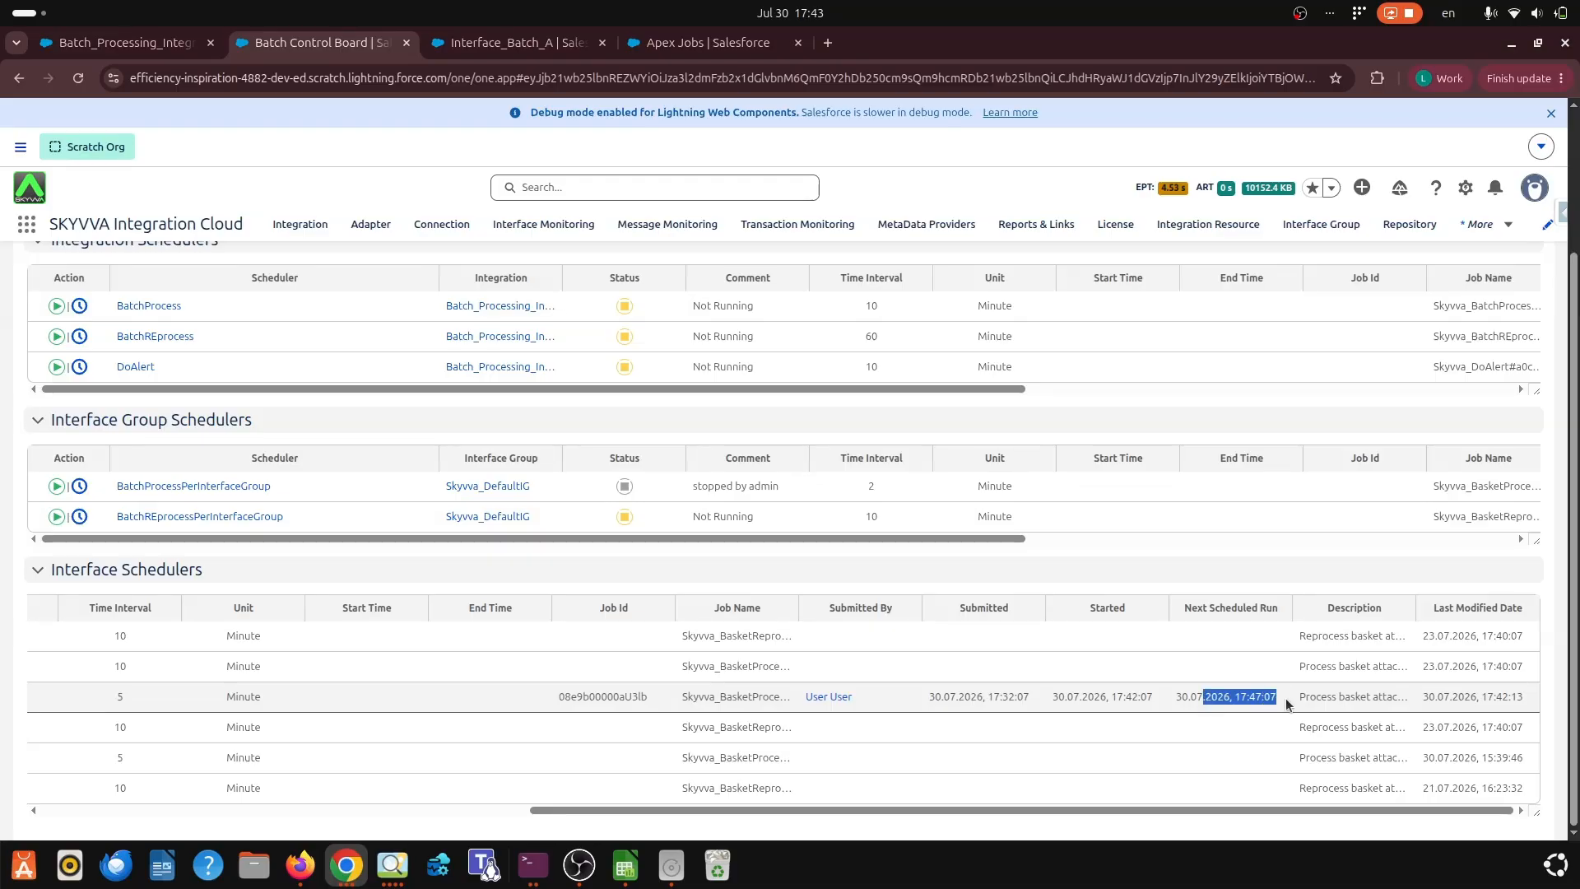
{"action": "scroll", "coordinate": [237, 378], "scroll_direction": "up", "scroll_amount": 3}
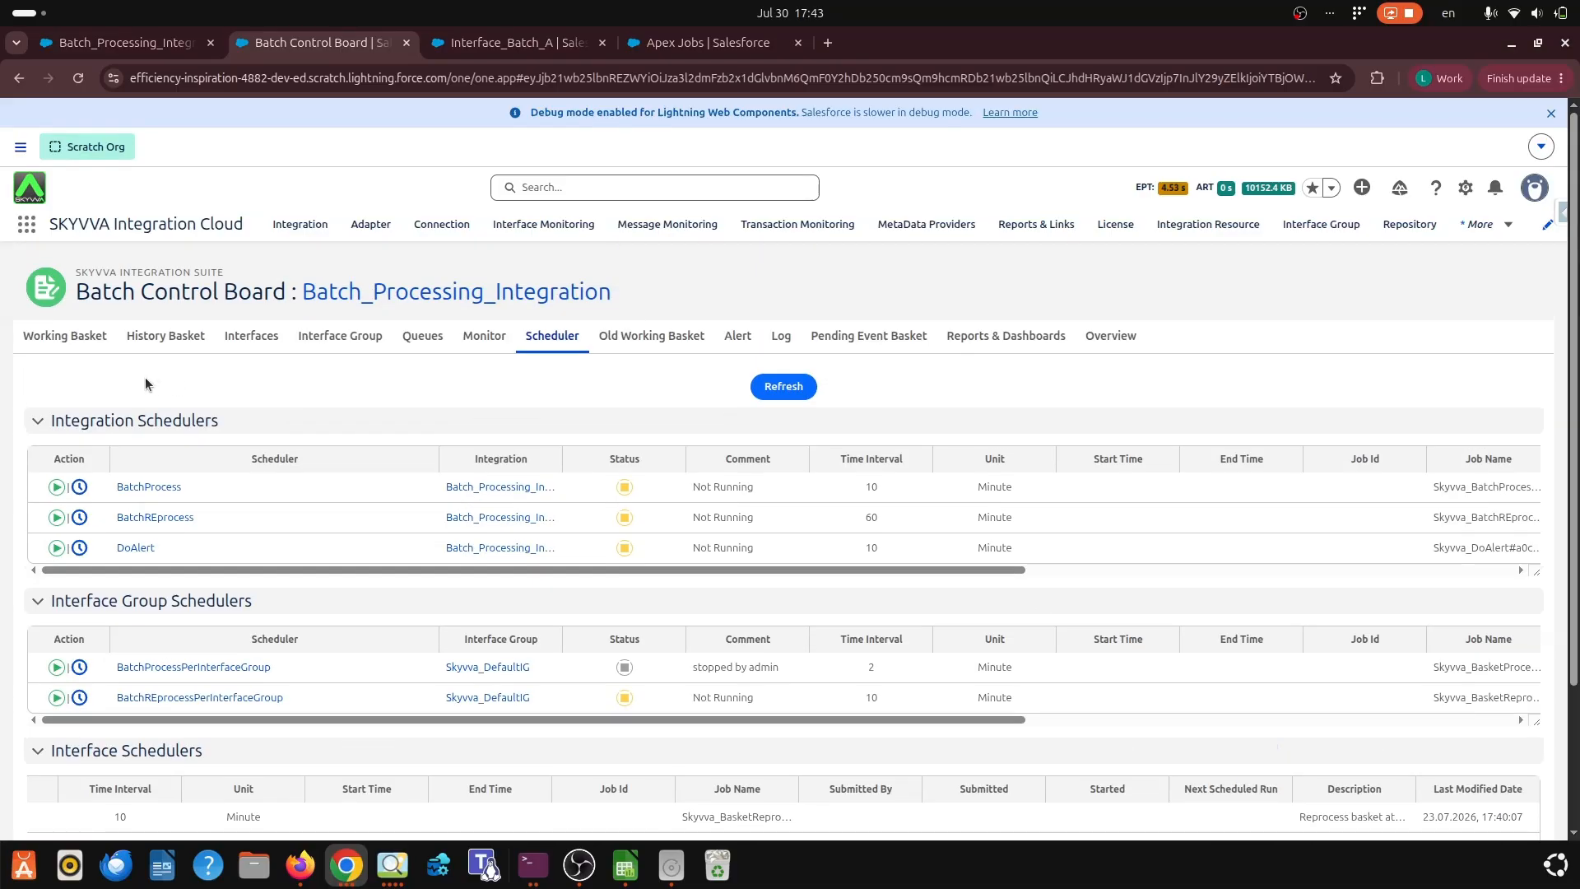
Step: Open the Working Basket list, rerun the basket search and check which baskets the descending run is processing
{"action": "left_click", "coordinate": [69, 334]}
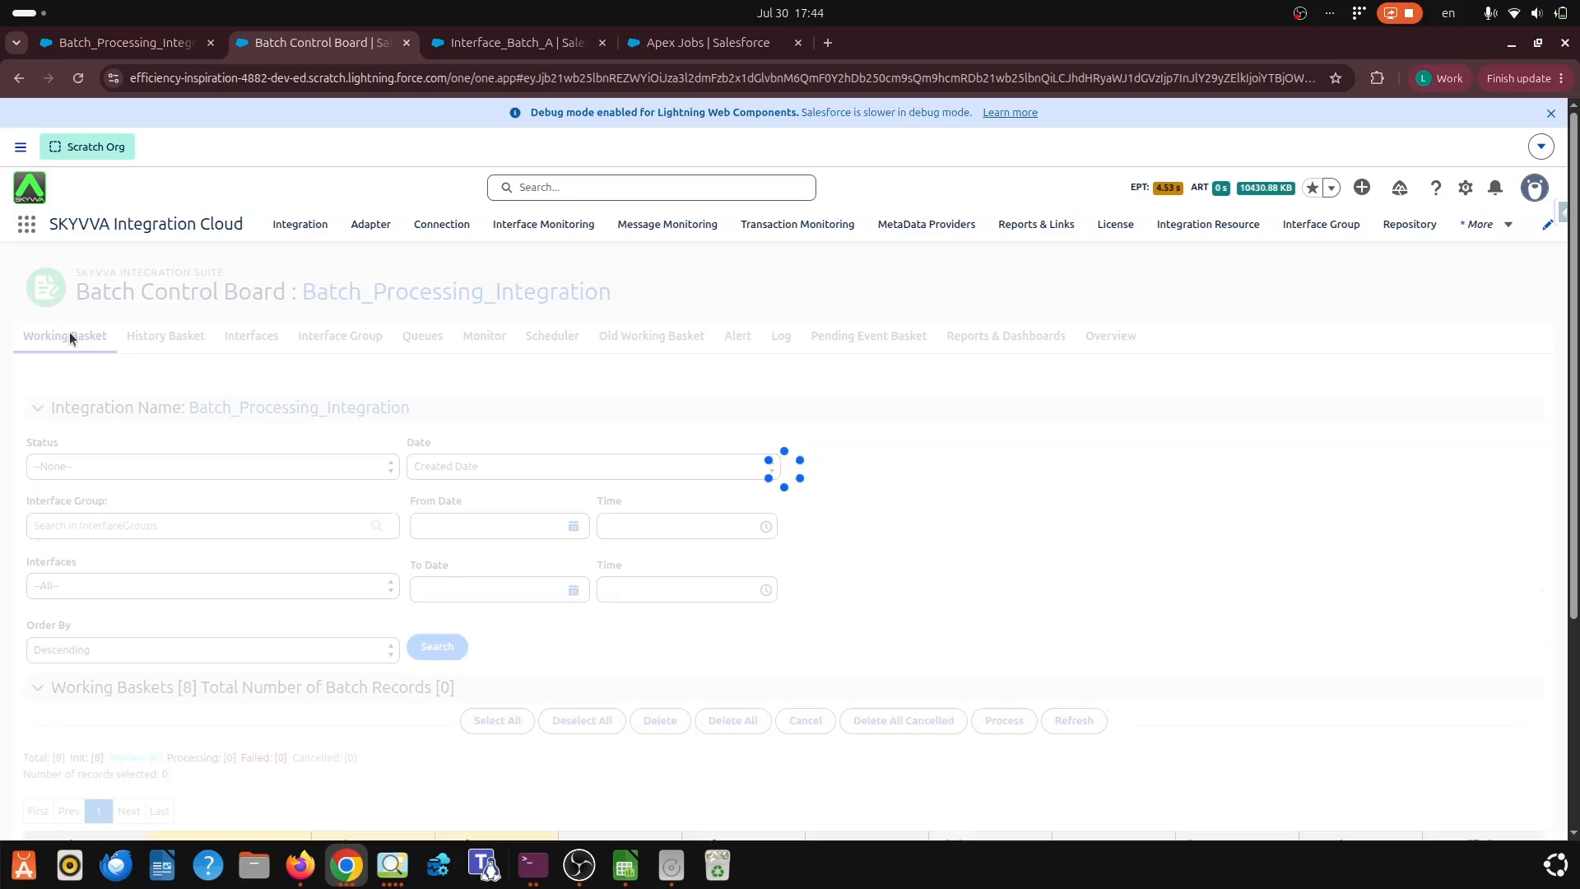
{"action": "scroll", "coordinate": [649, 541], "scroll_direction": "down", "scroll_amount": 5}
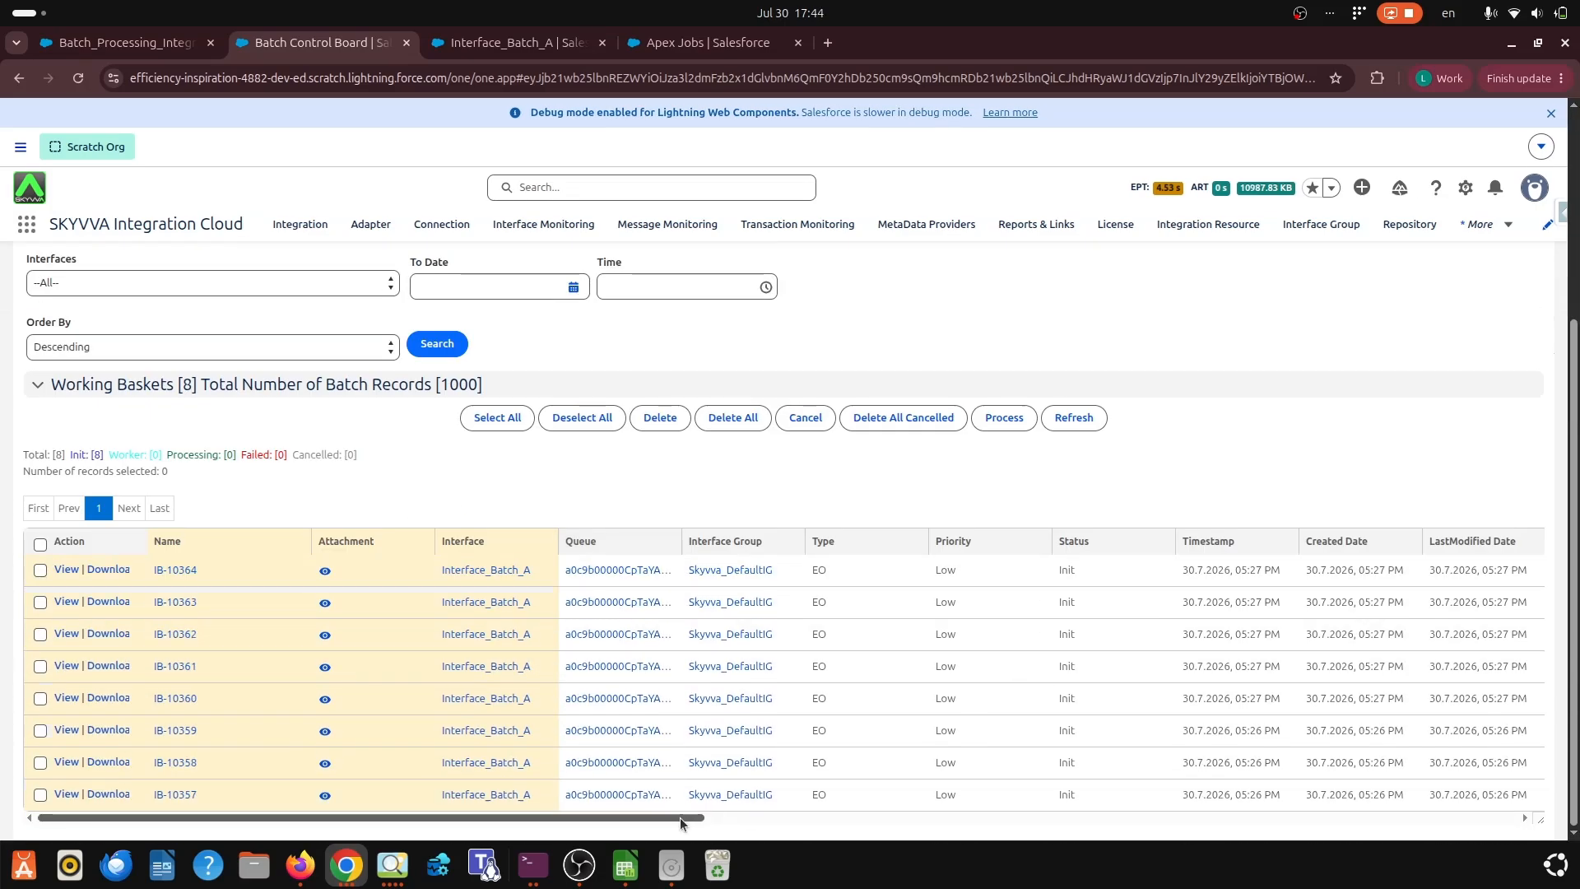
{"action": "left_click_drag", "start_coordinate": [681, 822], "coordinate": [1051, 814]}
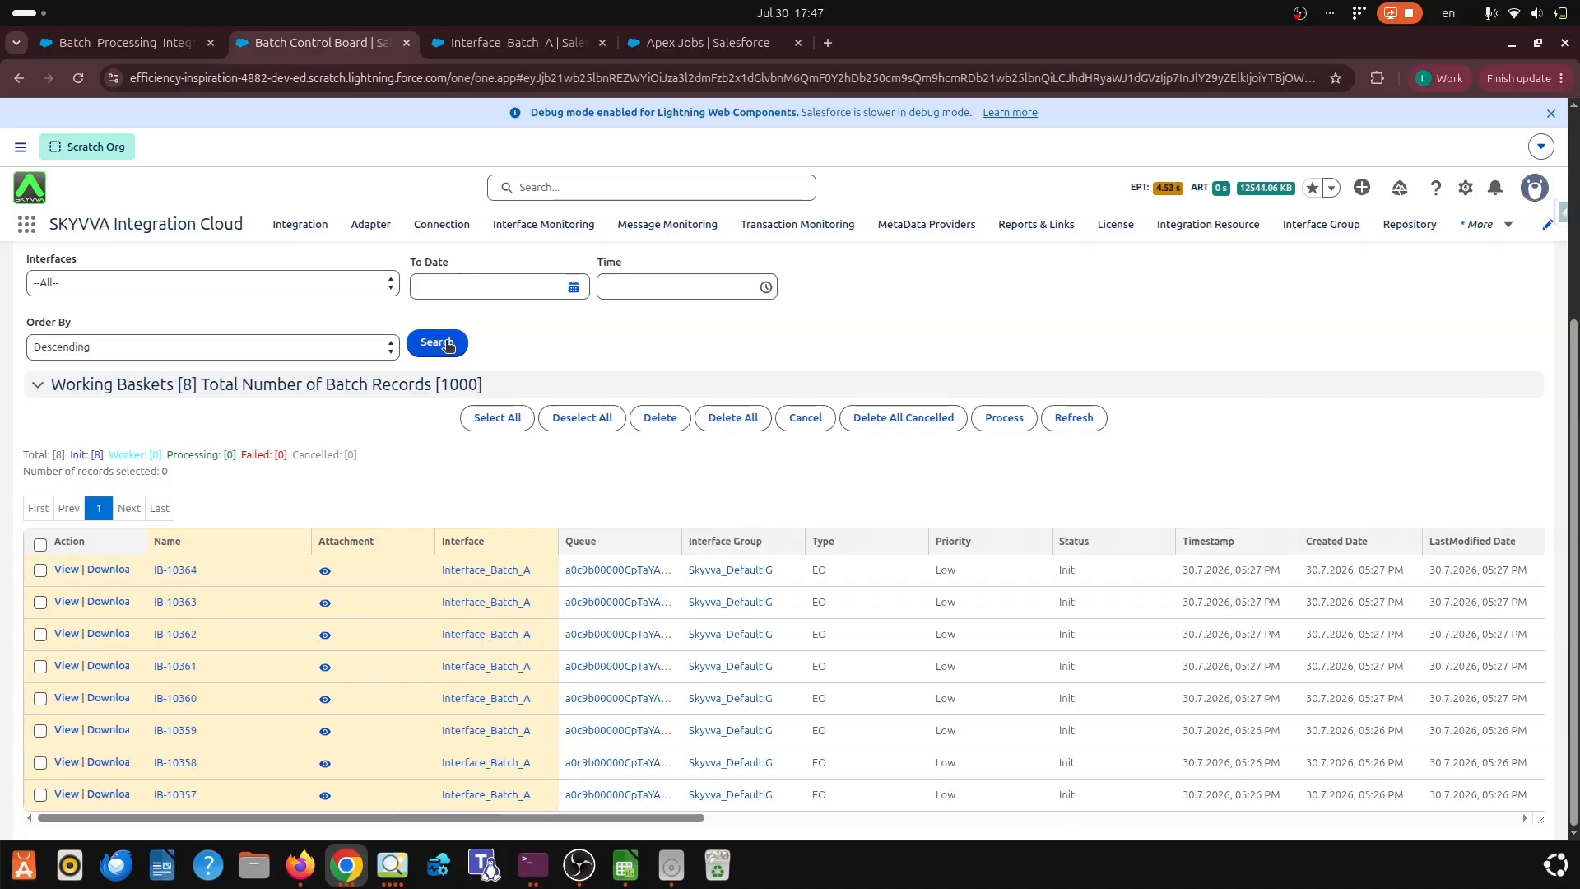
{"action": "left_click", "coordinate": [447, 344]}
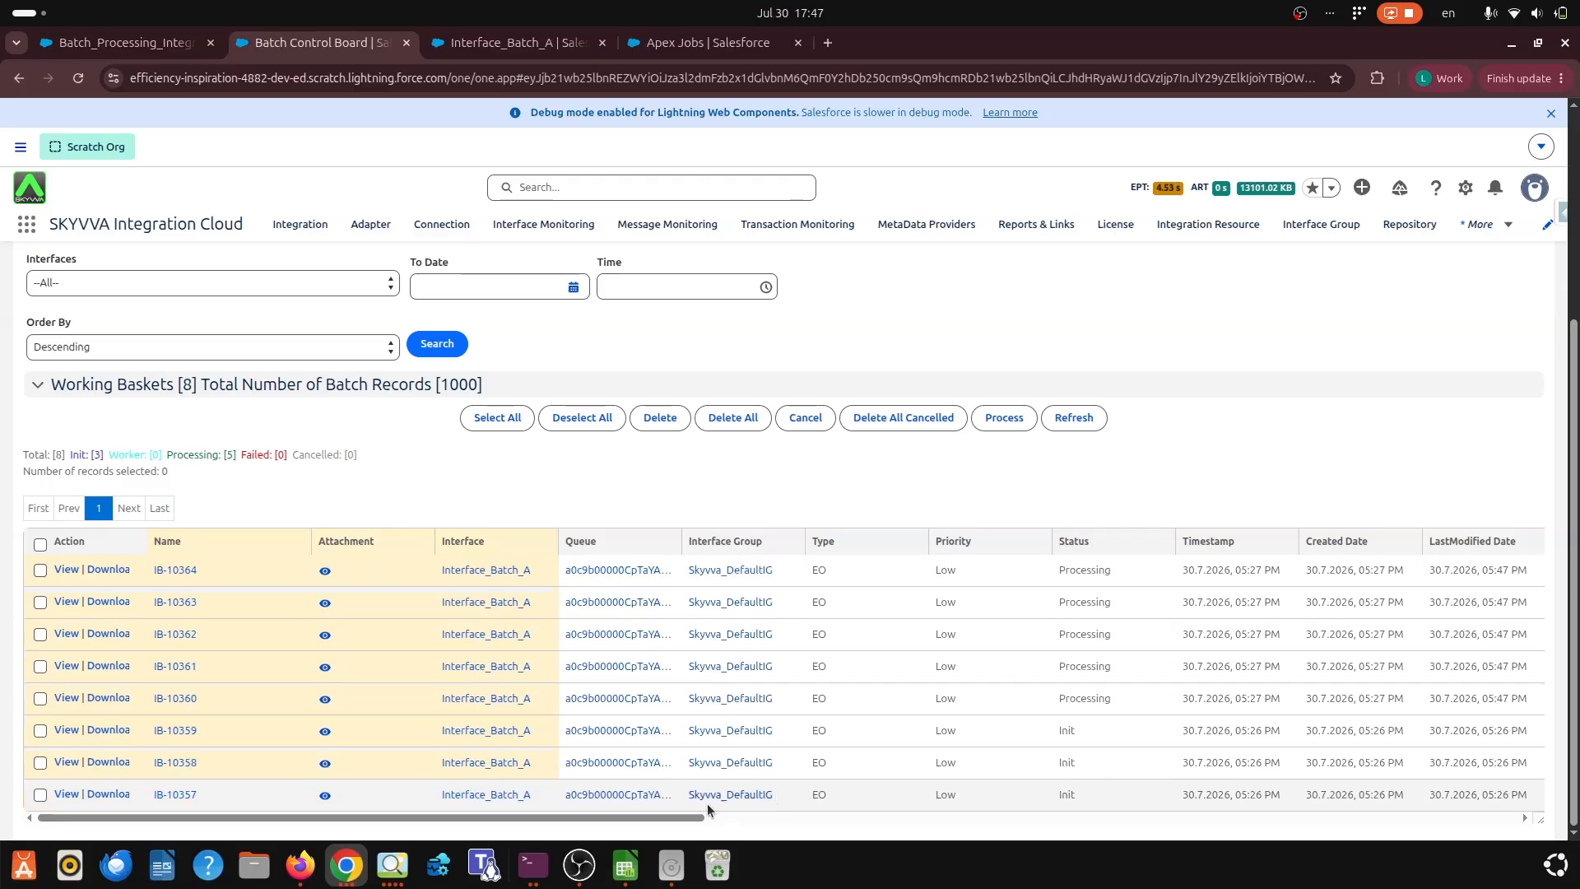
{"action": "left_click_drag", "start_coordinate": [683, 818], "coordinate": [858, 818]}
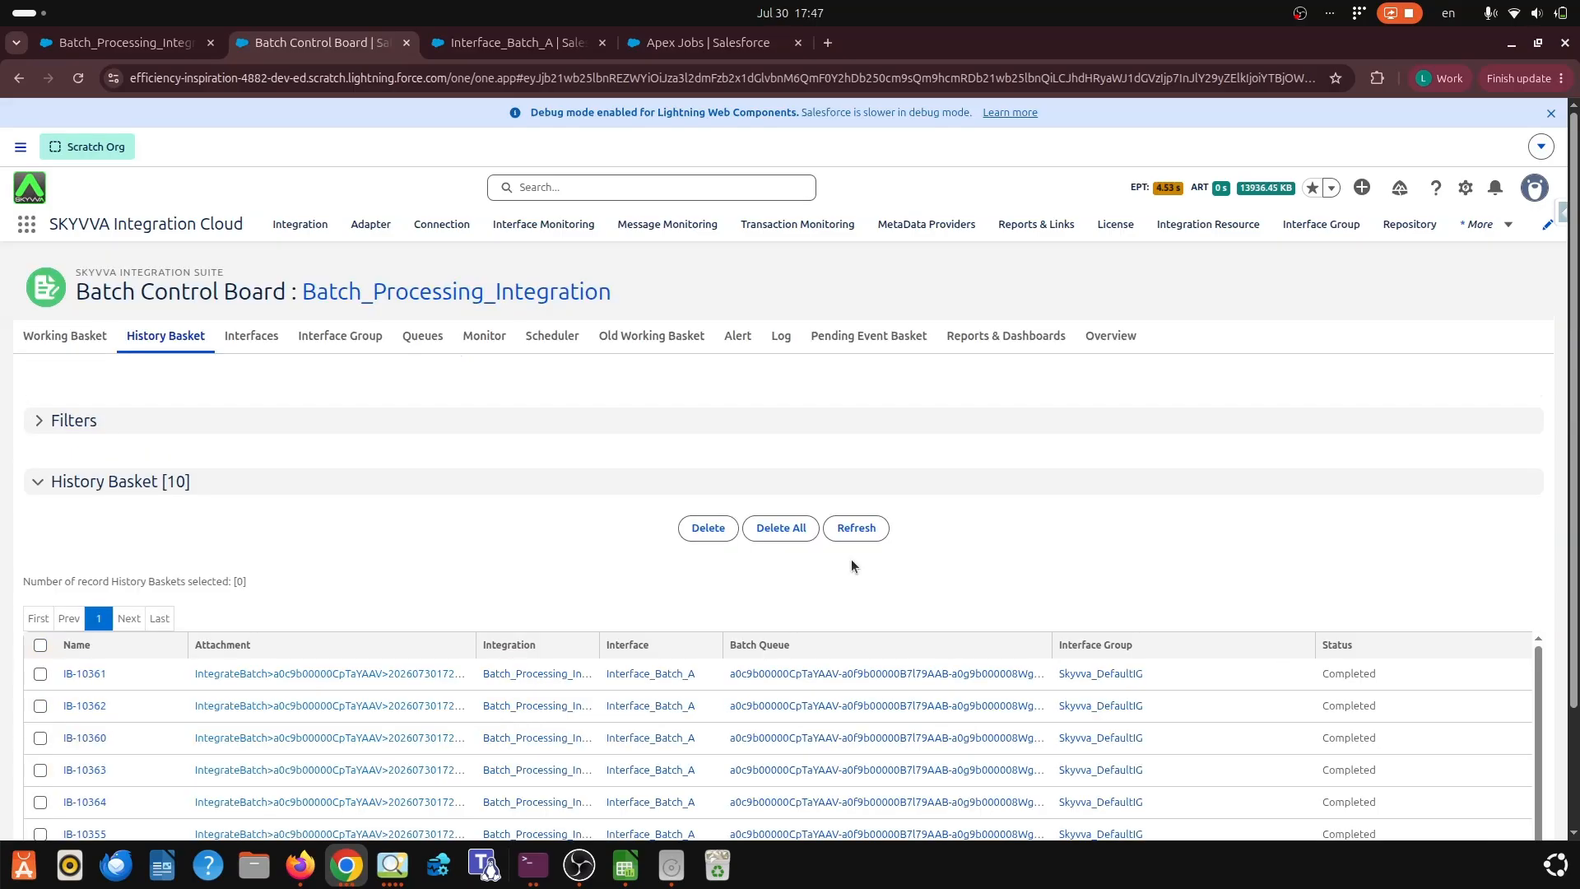
Step: Review the completed baskets' record counts in History Basket, and return to the batch settings of Interface_Batch_A
{"action": "scroll", "coordinate": [851, 559], "scroll_direction": "down", "scroll_amount": 2}
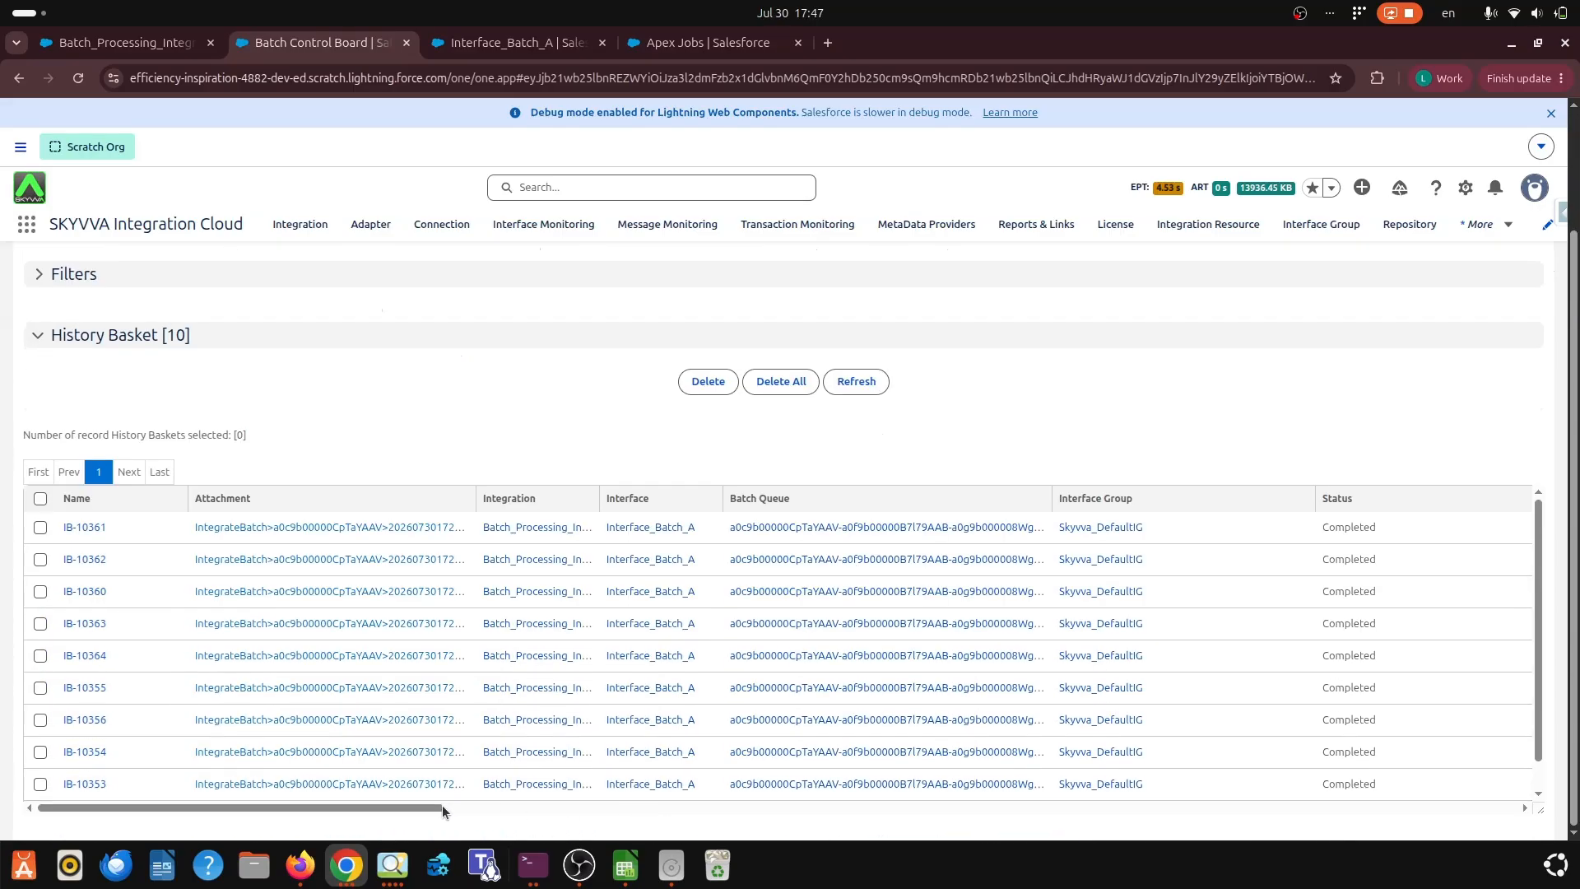
{"action": "left_click_drag", "start_coordinate": [442, 806], "coordinate": [723, 806]}
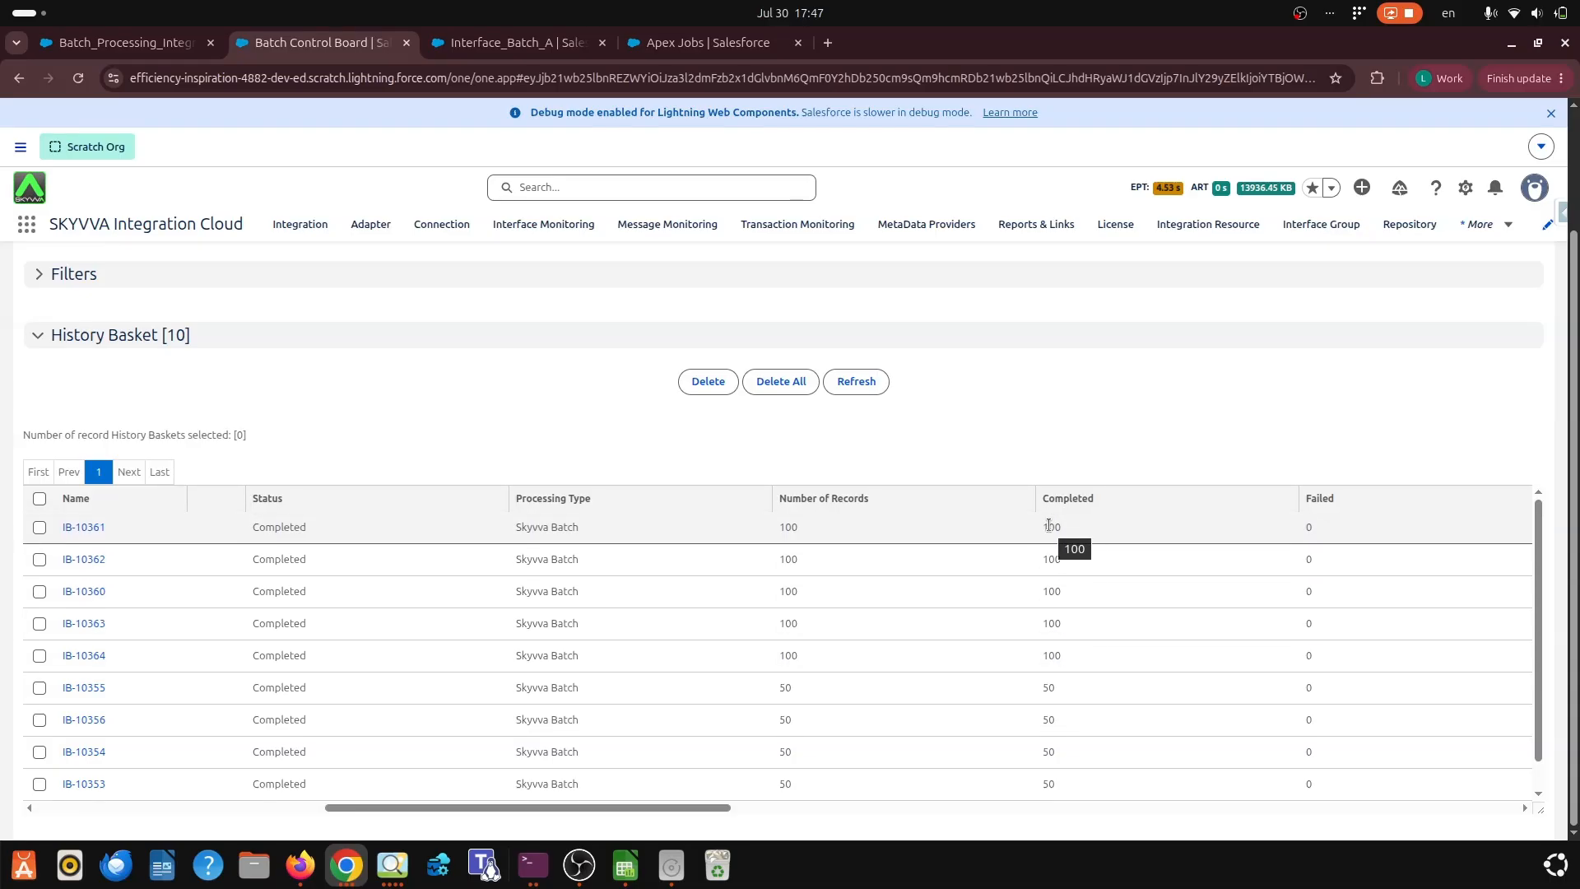
{"action": "scroll", "coordinate": [437, 445], "scroll_direction": "up", "scroll_amount": 2}
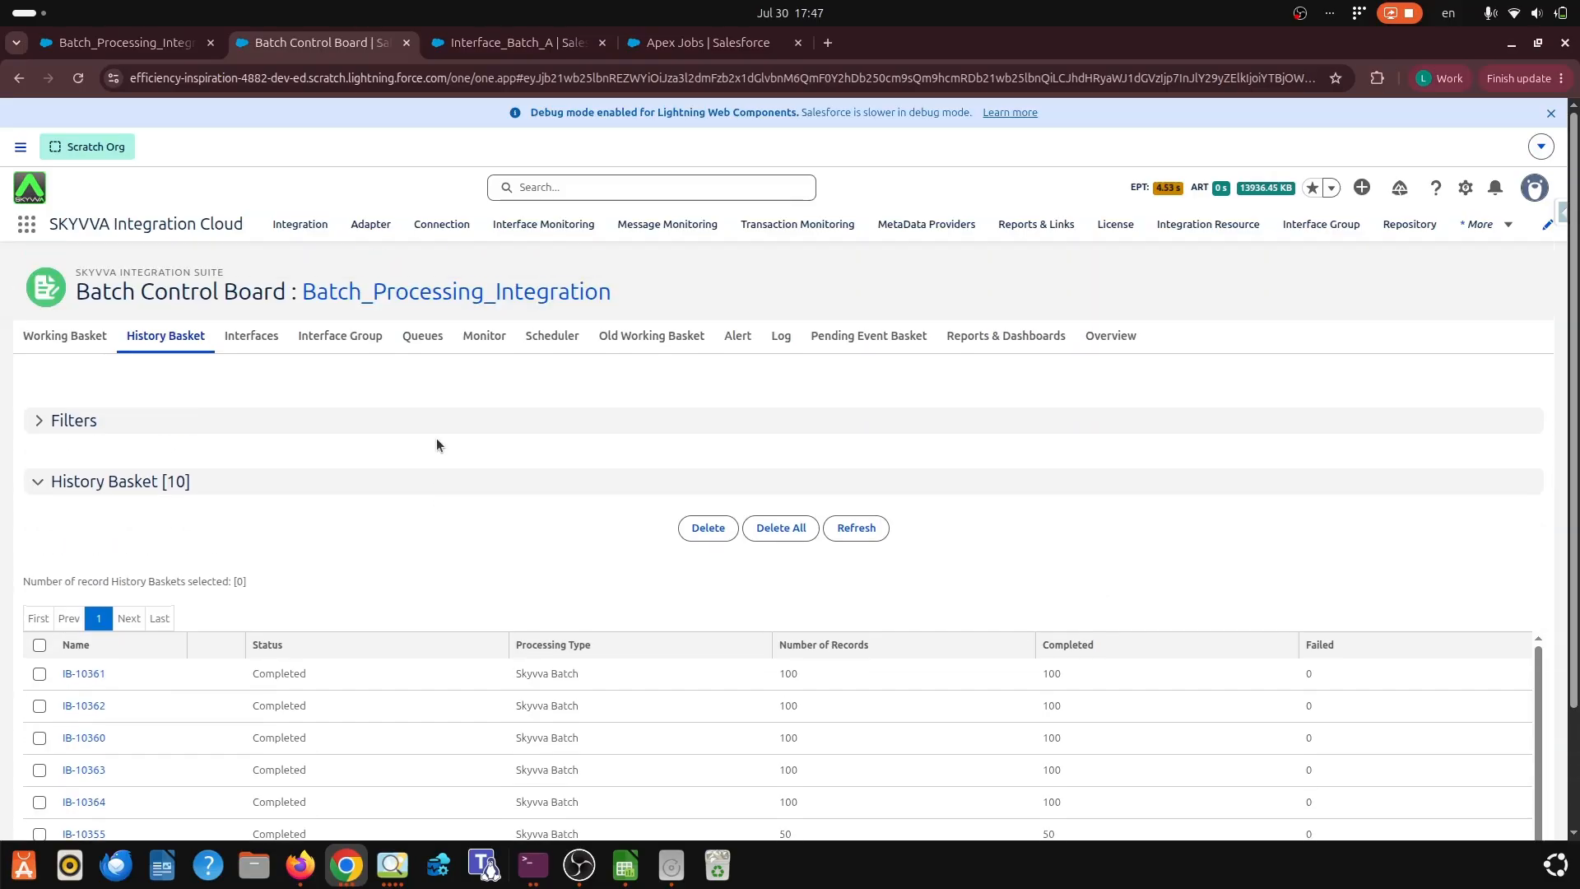
{"action": "left_click", "coordinate": [518, 45]}
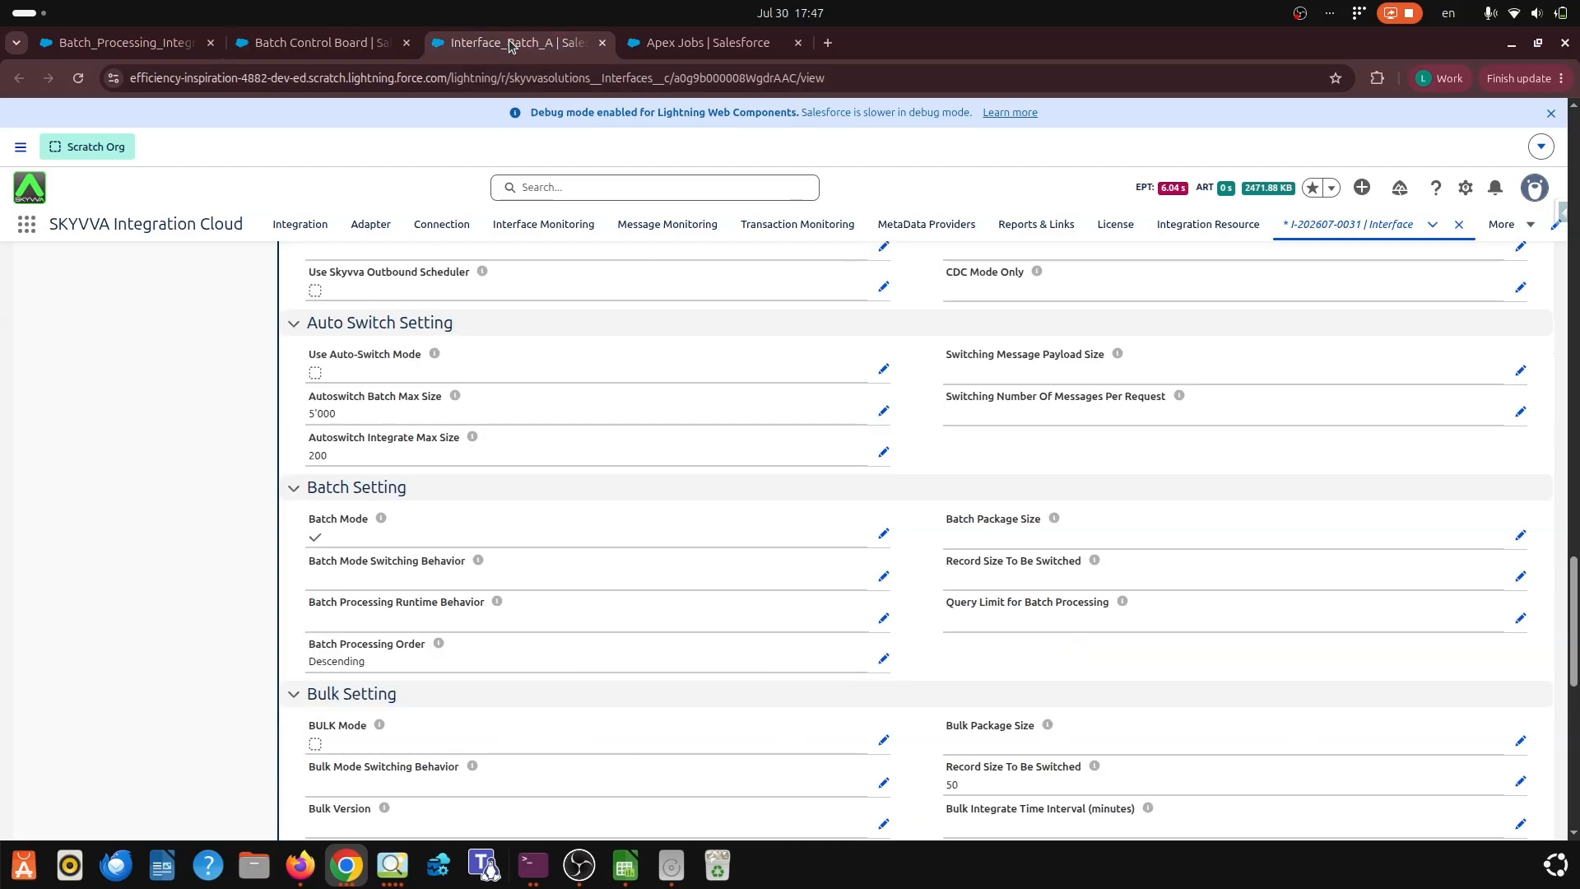